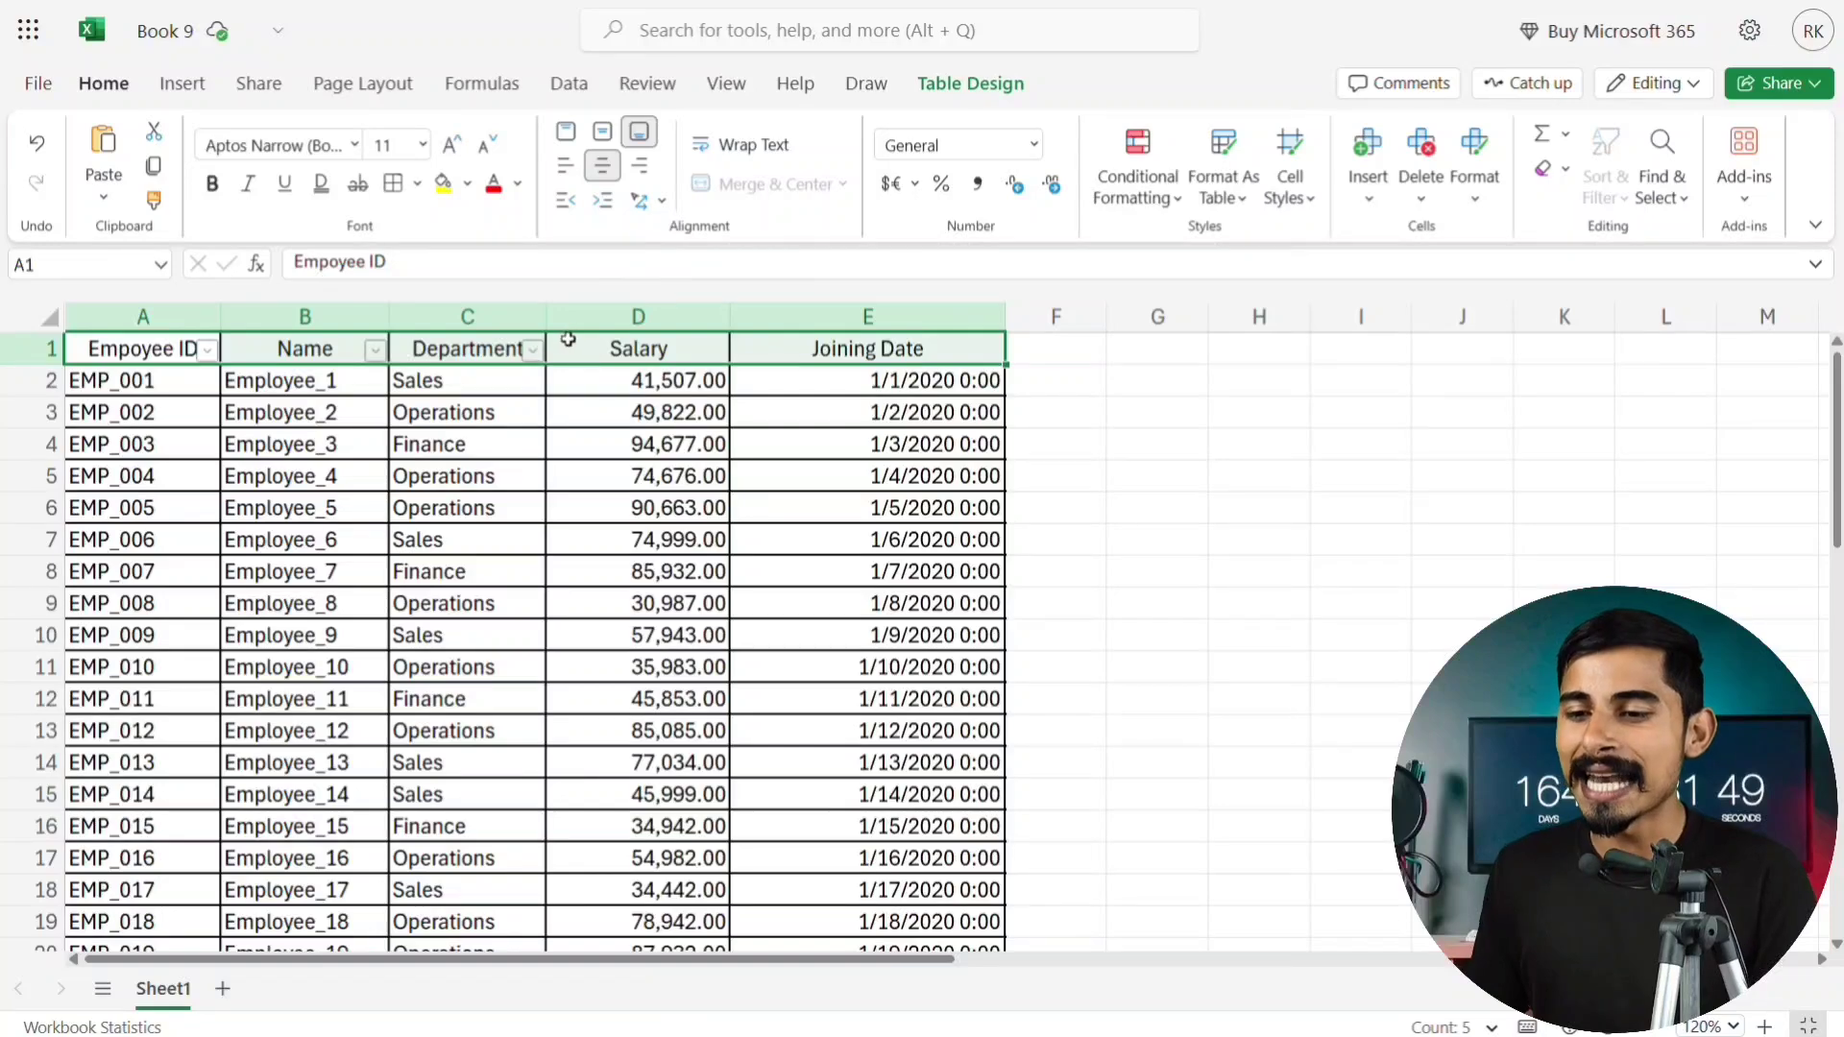
# Make the table's header row A1:E1 bold.
pyautogui.click(212, 183)
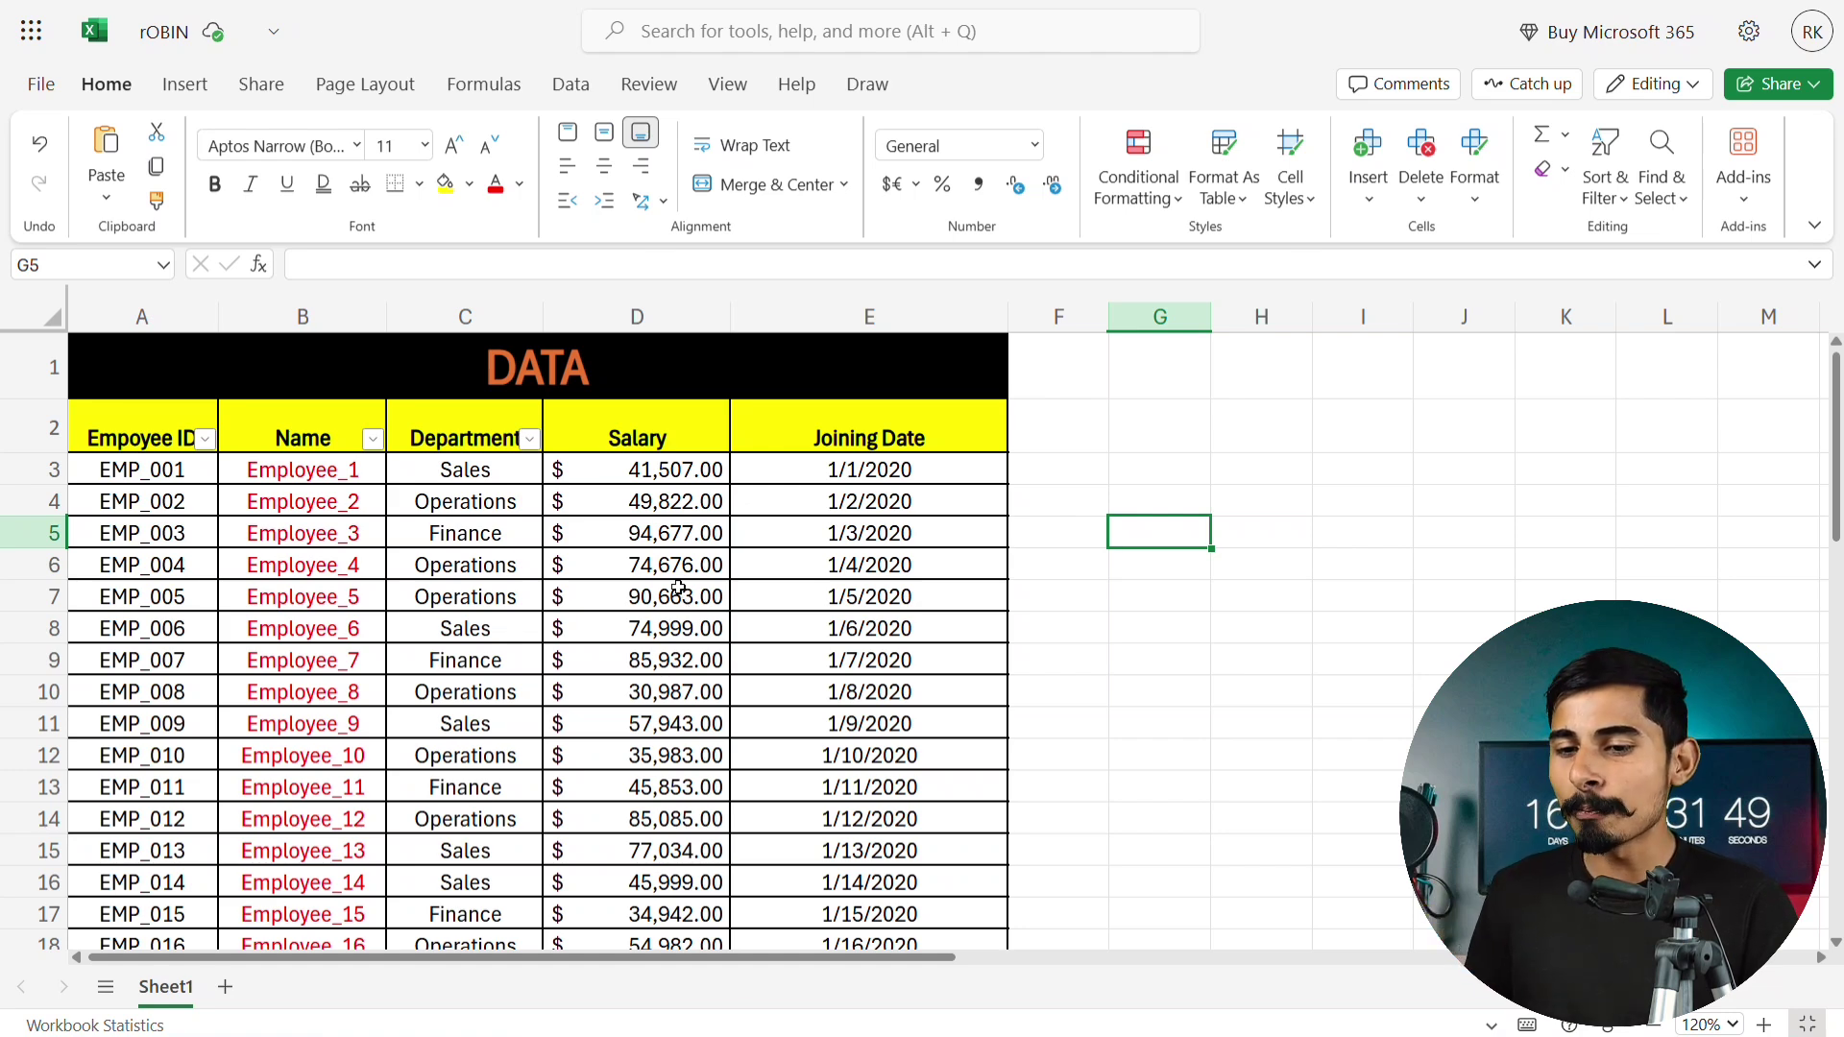
# Add a conditional formatting rule that highlights values greater than 70000 in the Salary cells D3:D28 with the red style.
pyautogui.click(644, 470)
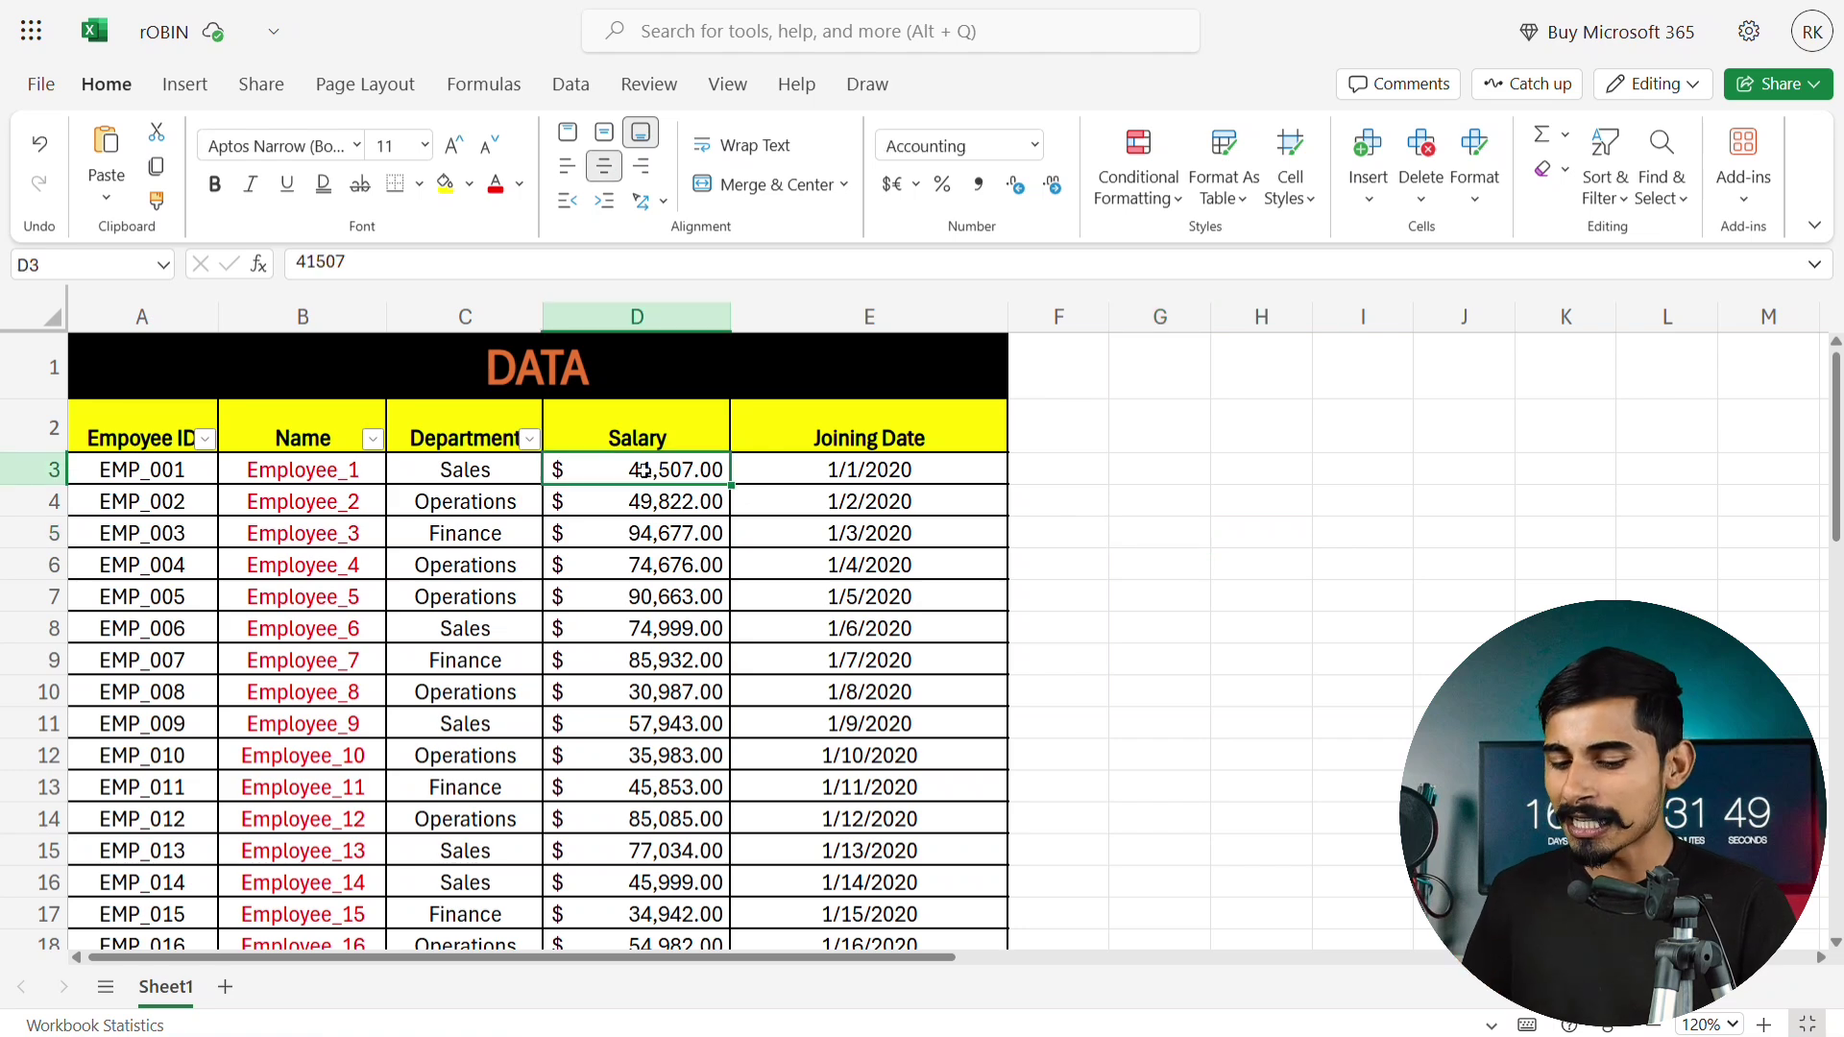
pyautogui.hotkey('ctrl', 'shift', 'Down')
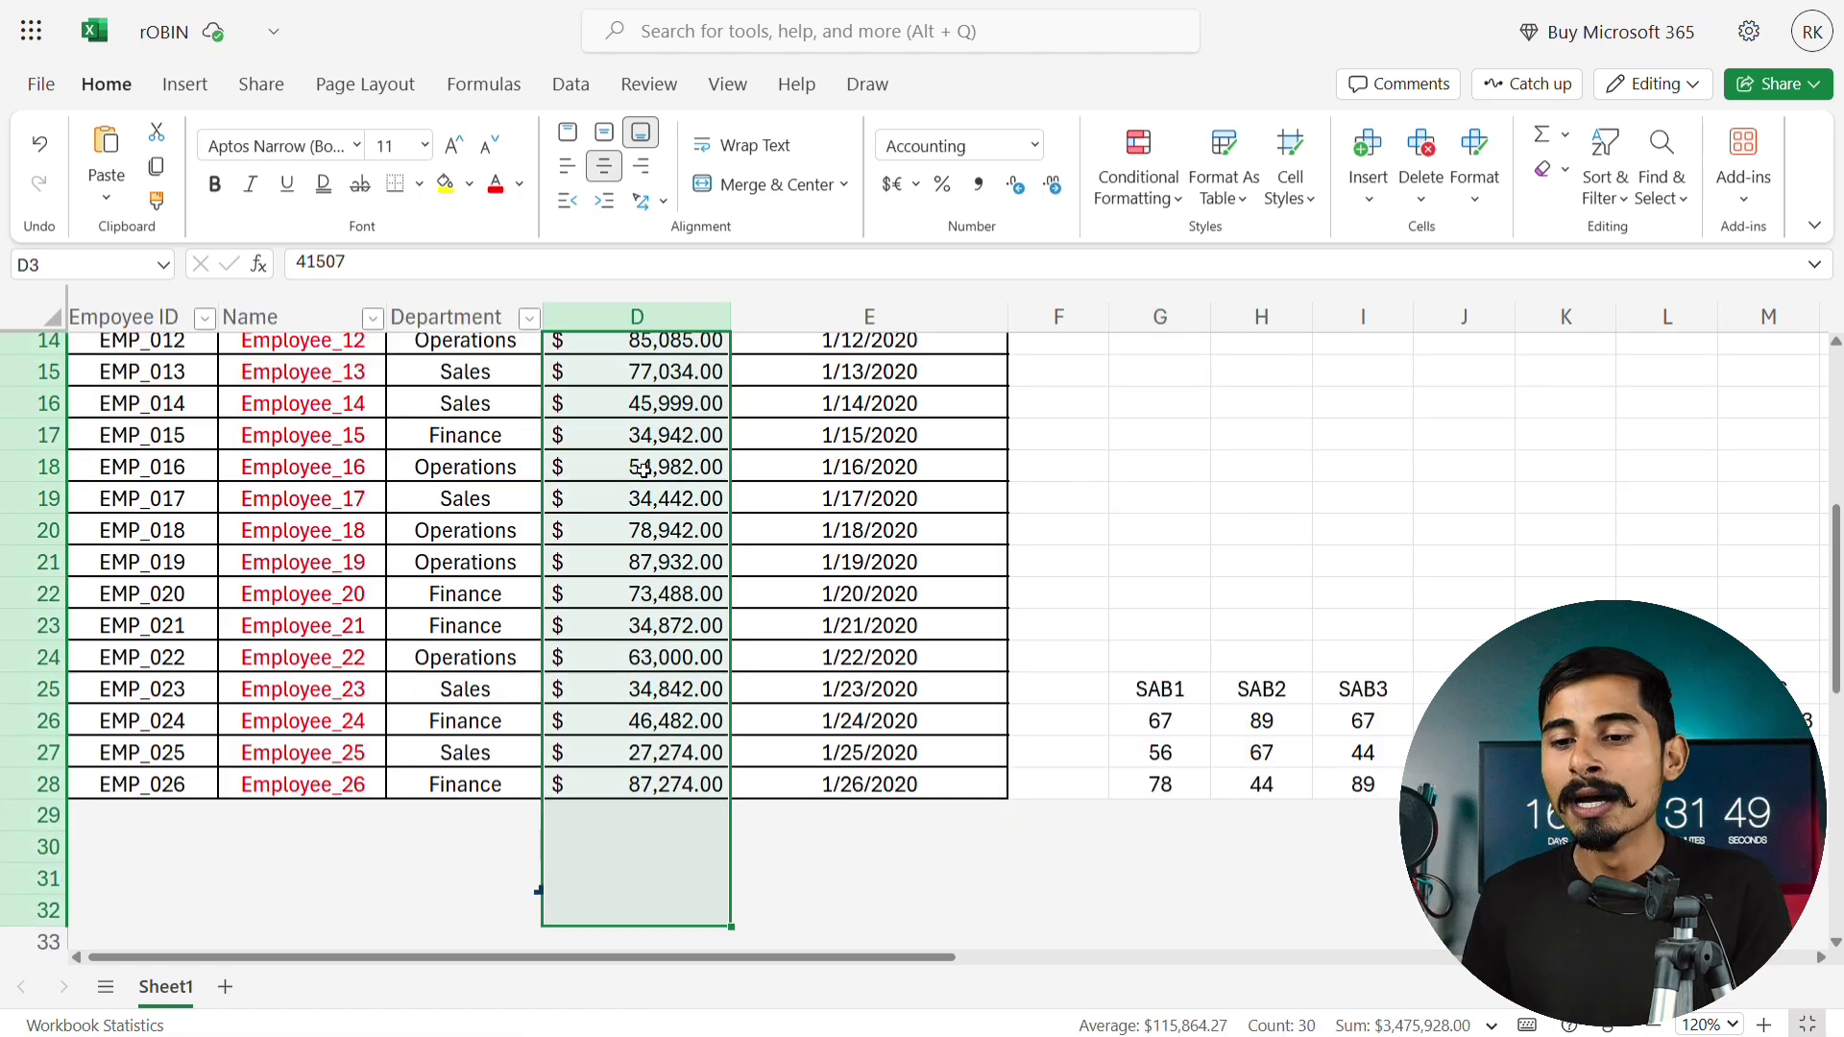
pyautogui.hotkey('shift', 'Up')
pyautogui.hotkey('shift', 'Up')
pyautogui.hotkey('shift', 'Up')
pyautogui.hotkey('shift', 'Up')
pyautogui.hotkey('shift', 'Up')
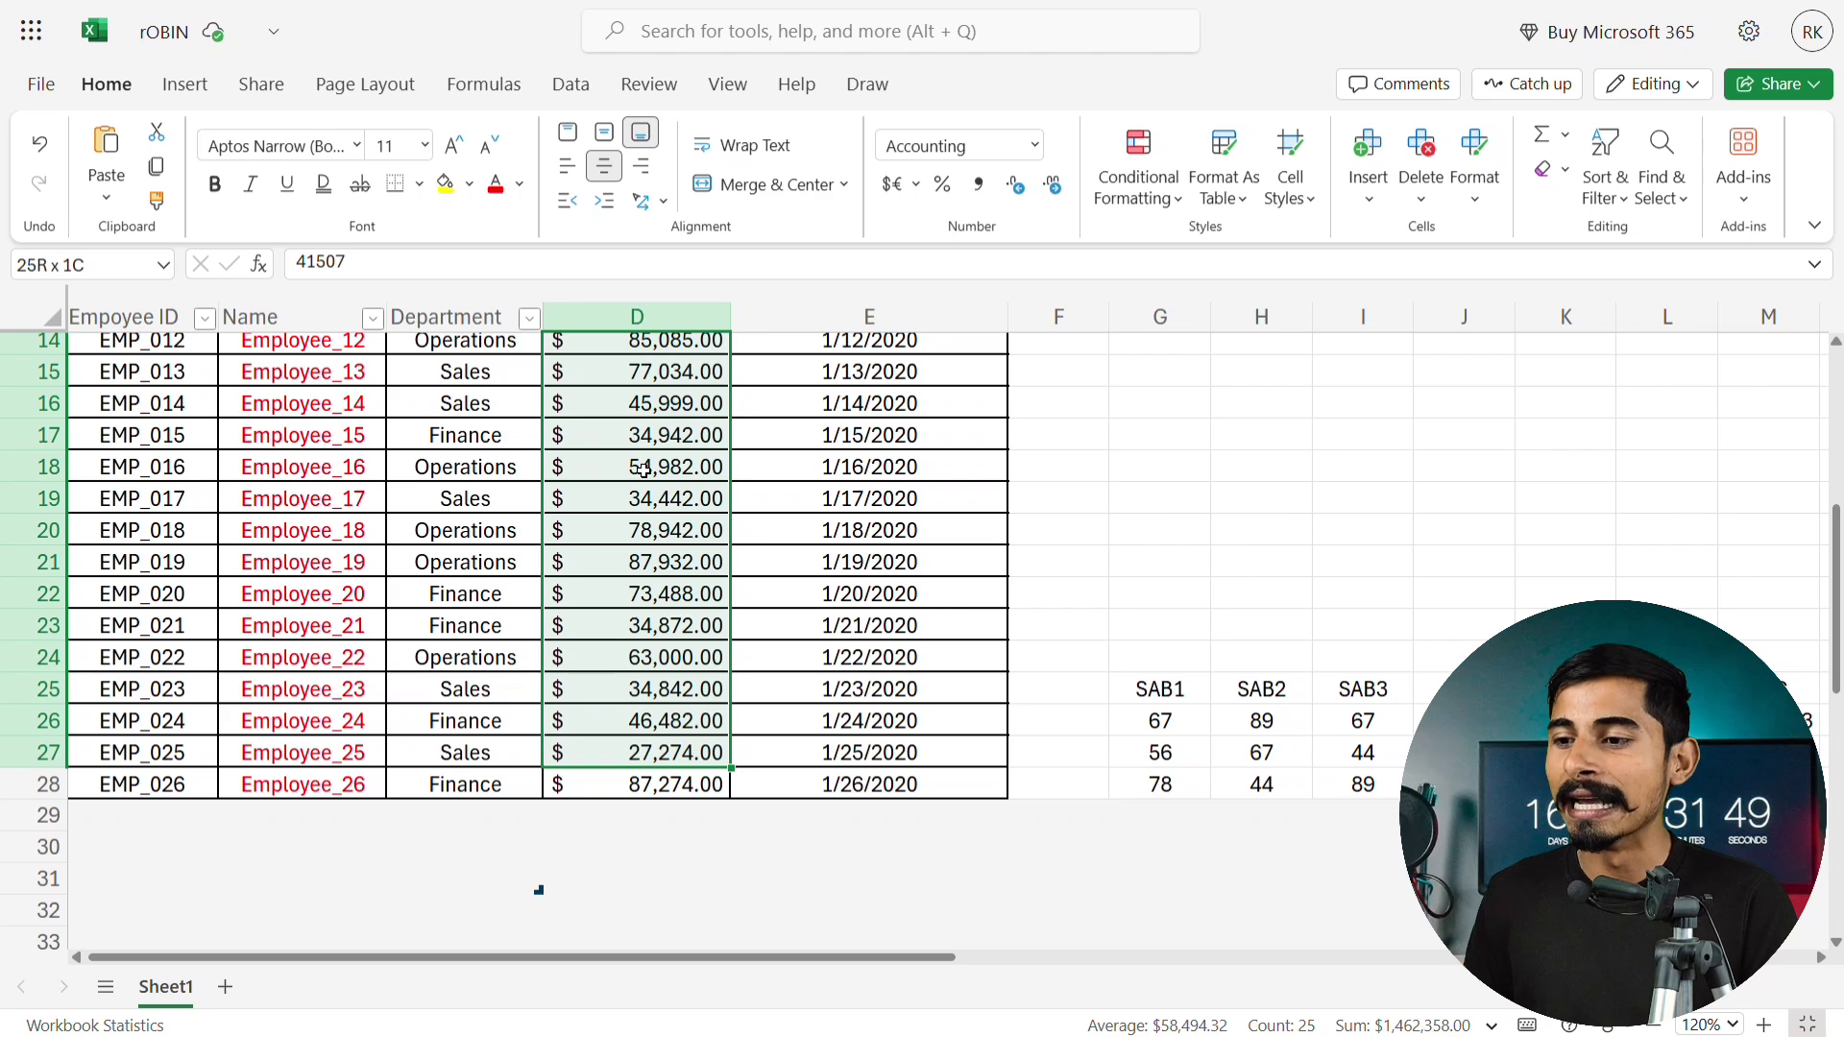
pyautogui.hotkey('shift', 'Down')
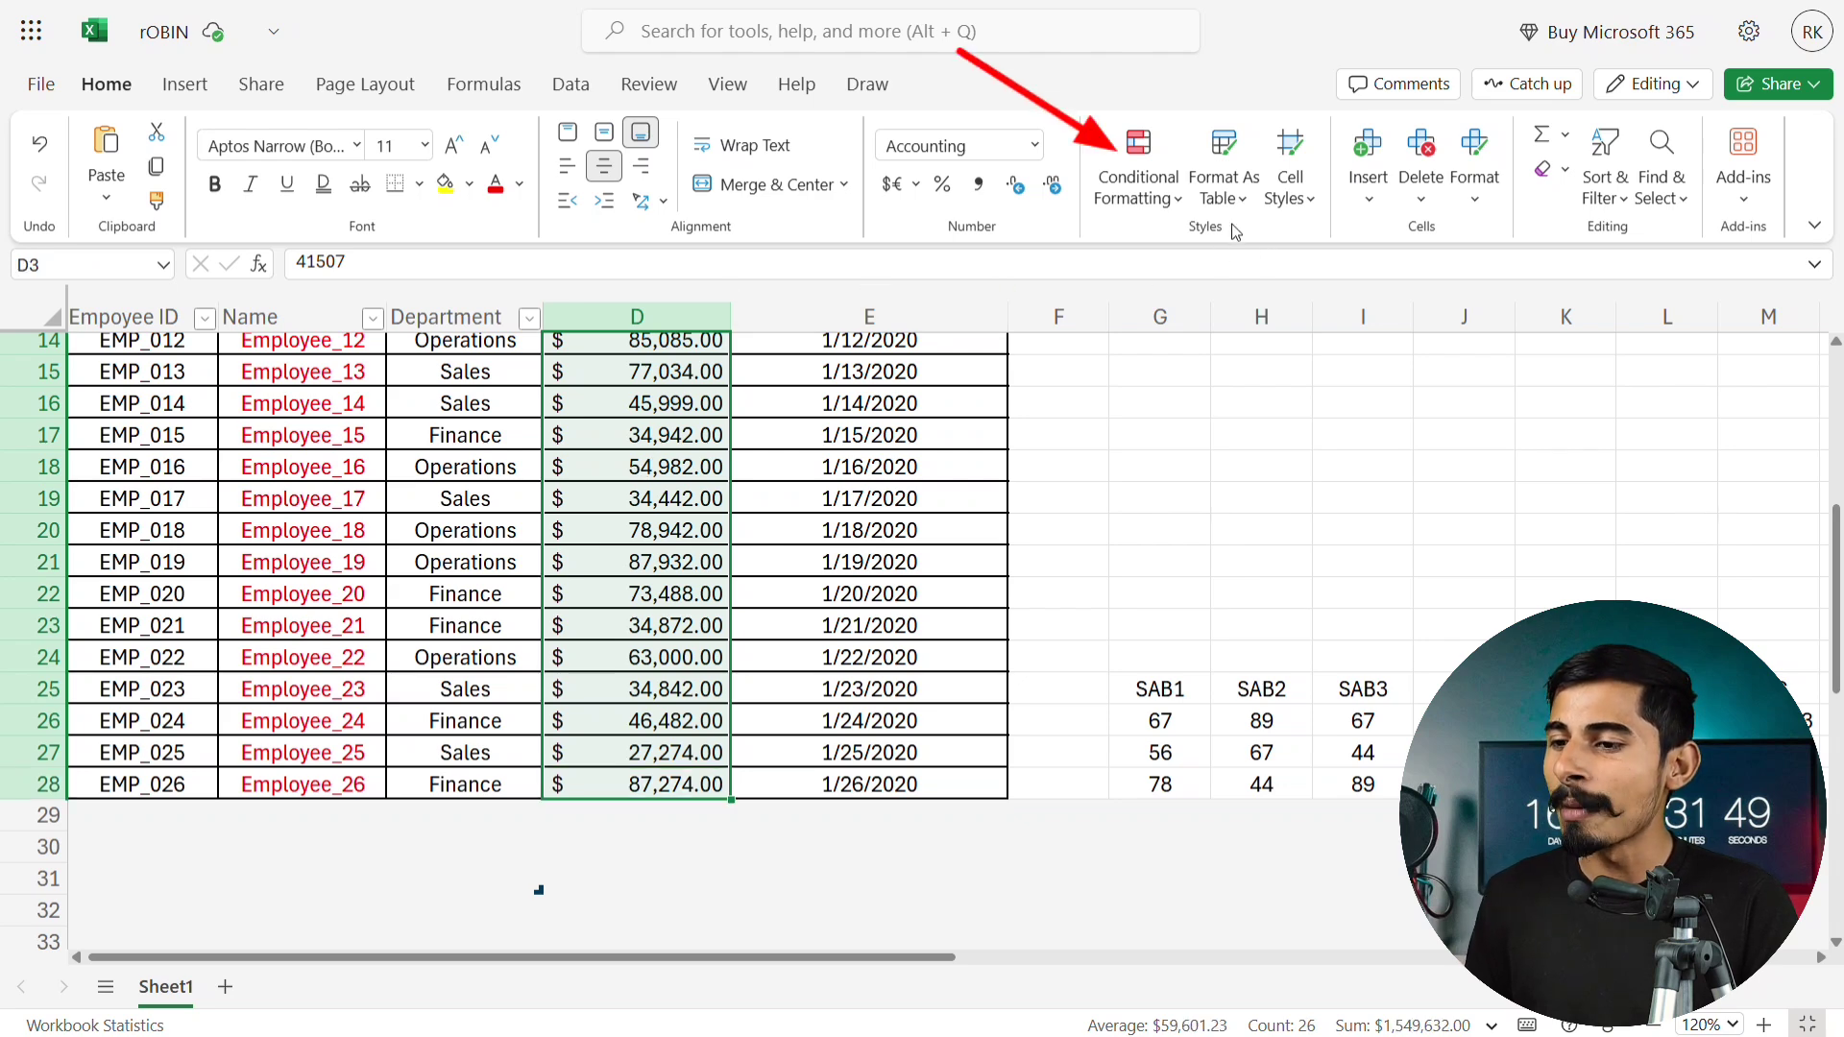
pyautogui.click(1142, 200)
pyautogui.moveTo(1216, 282)
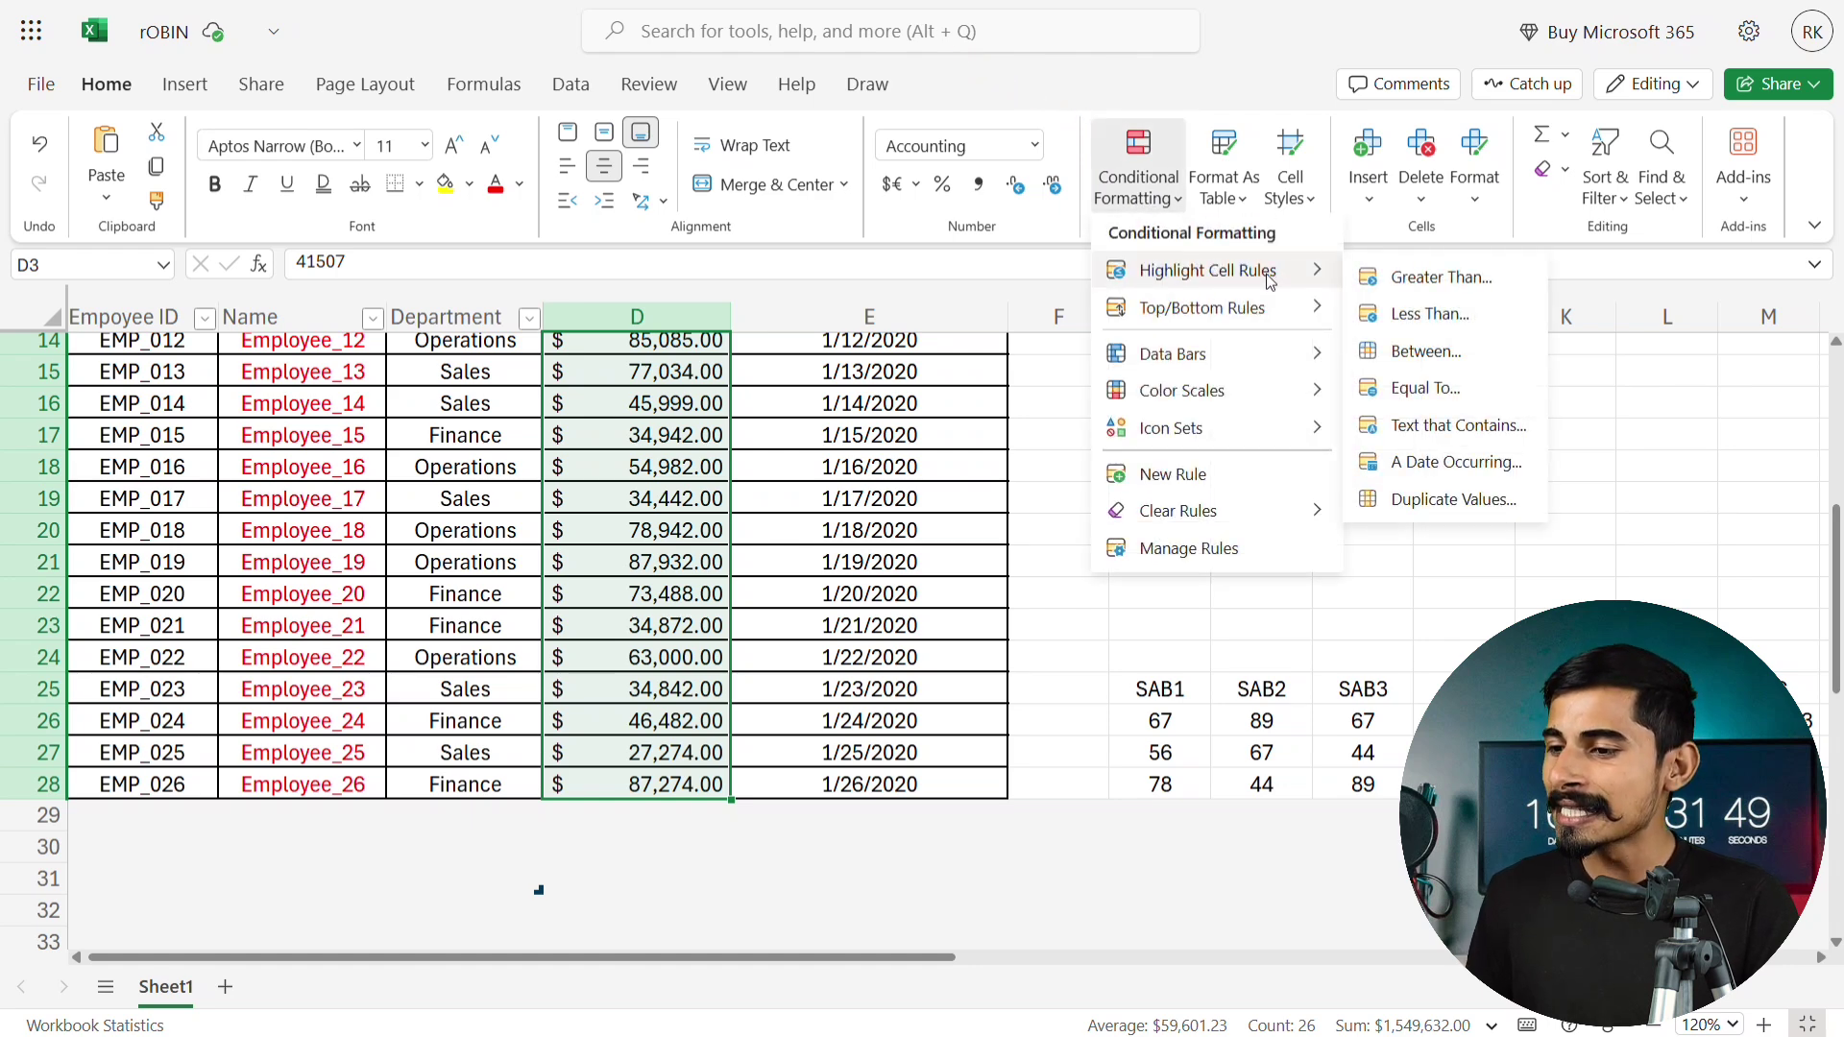
pyautogui.click(1424, 278)
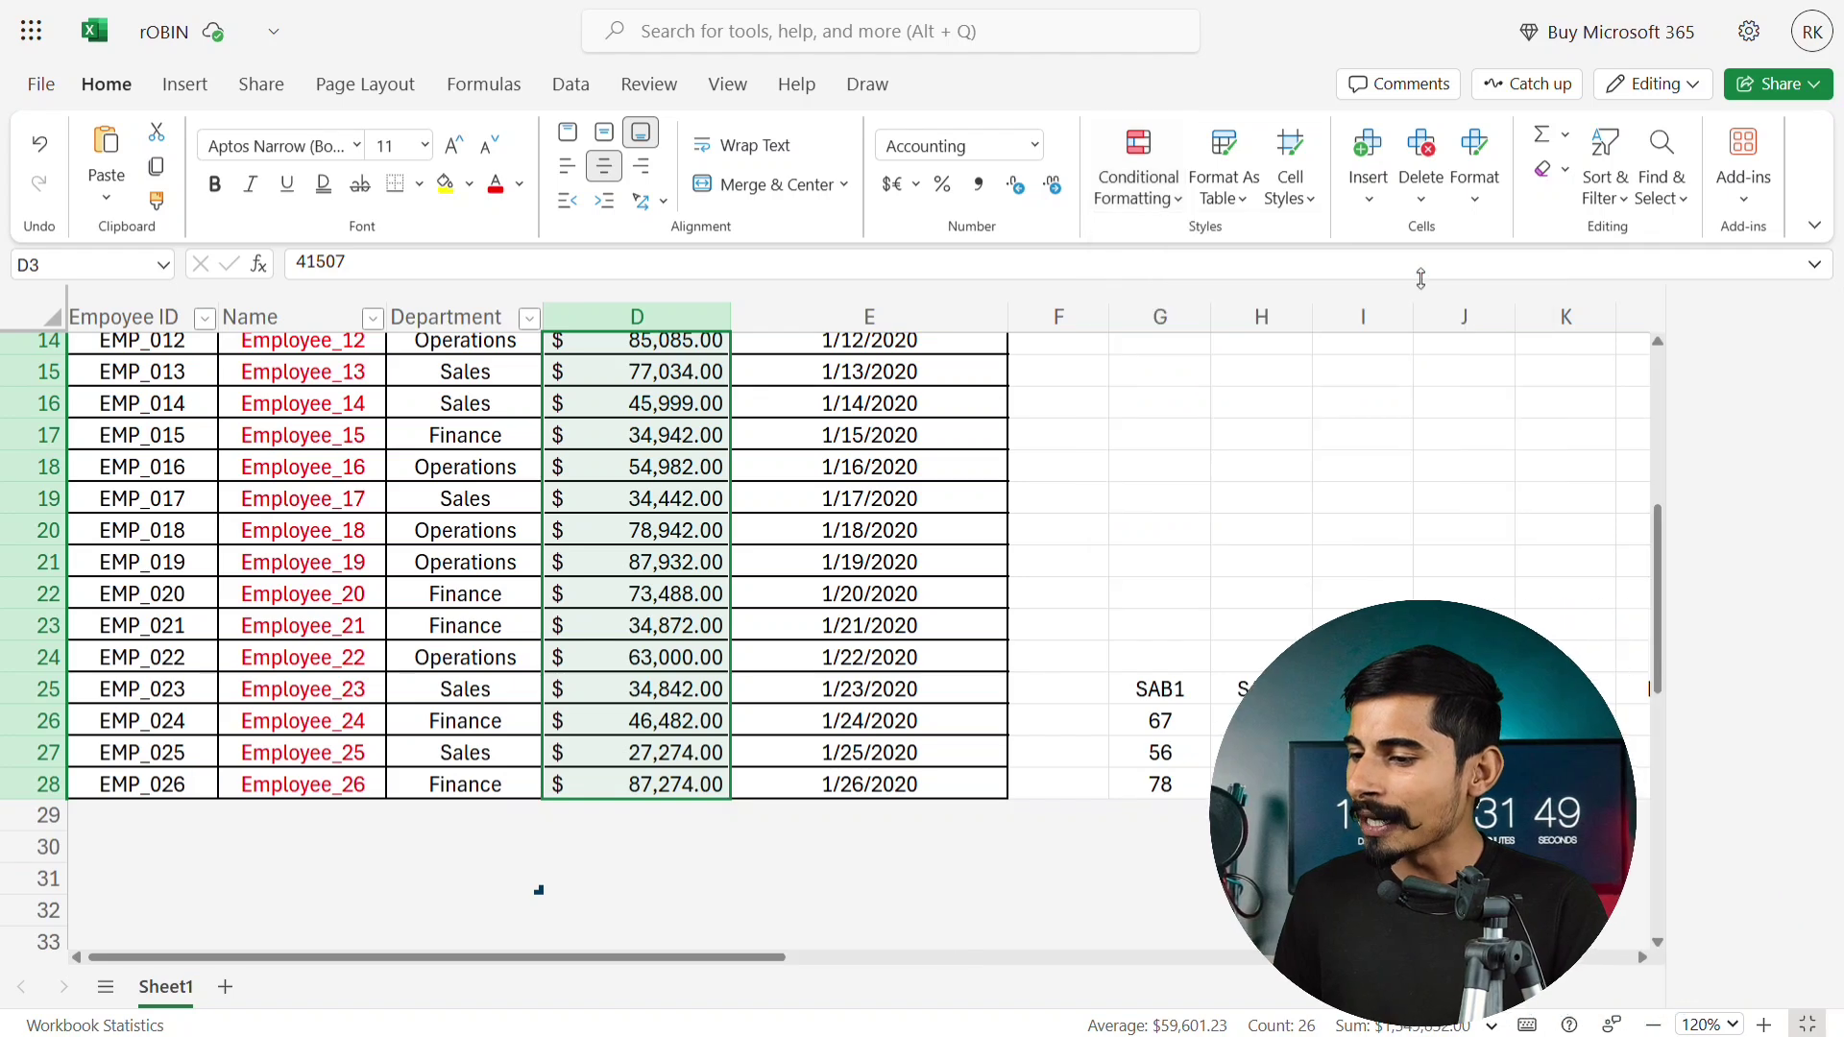
pyautogui.write('70000')
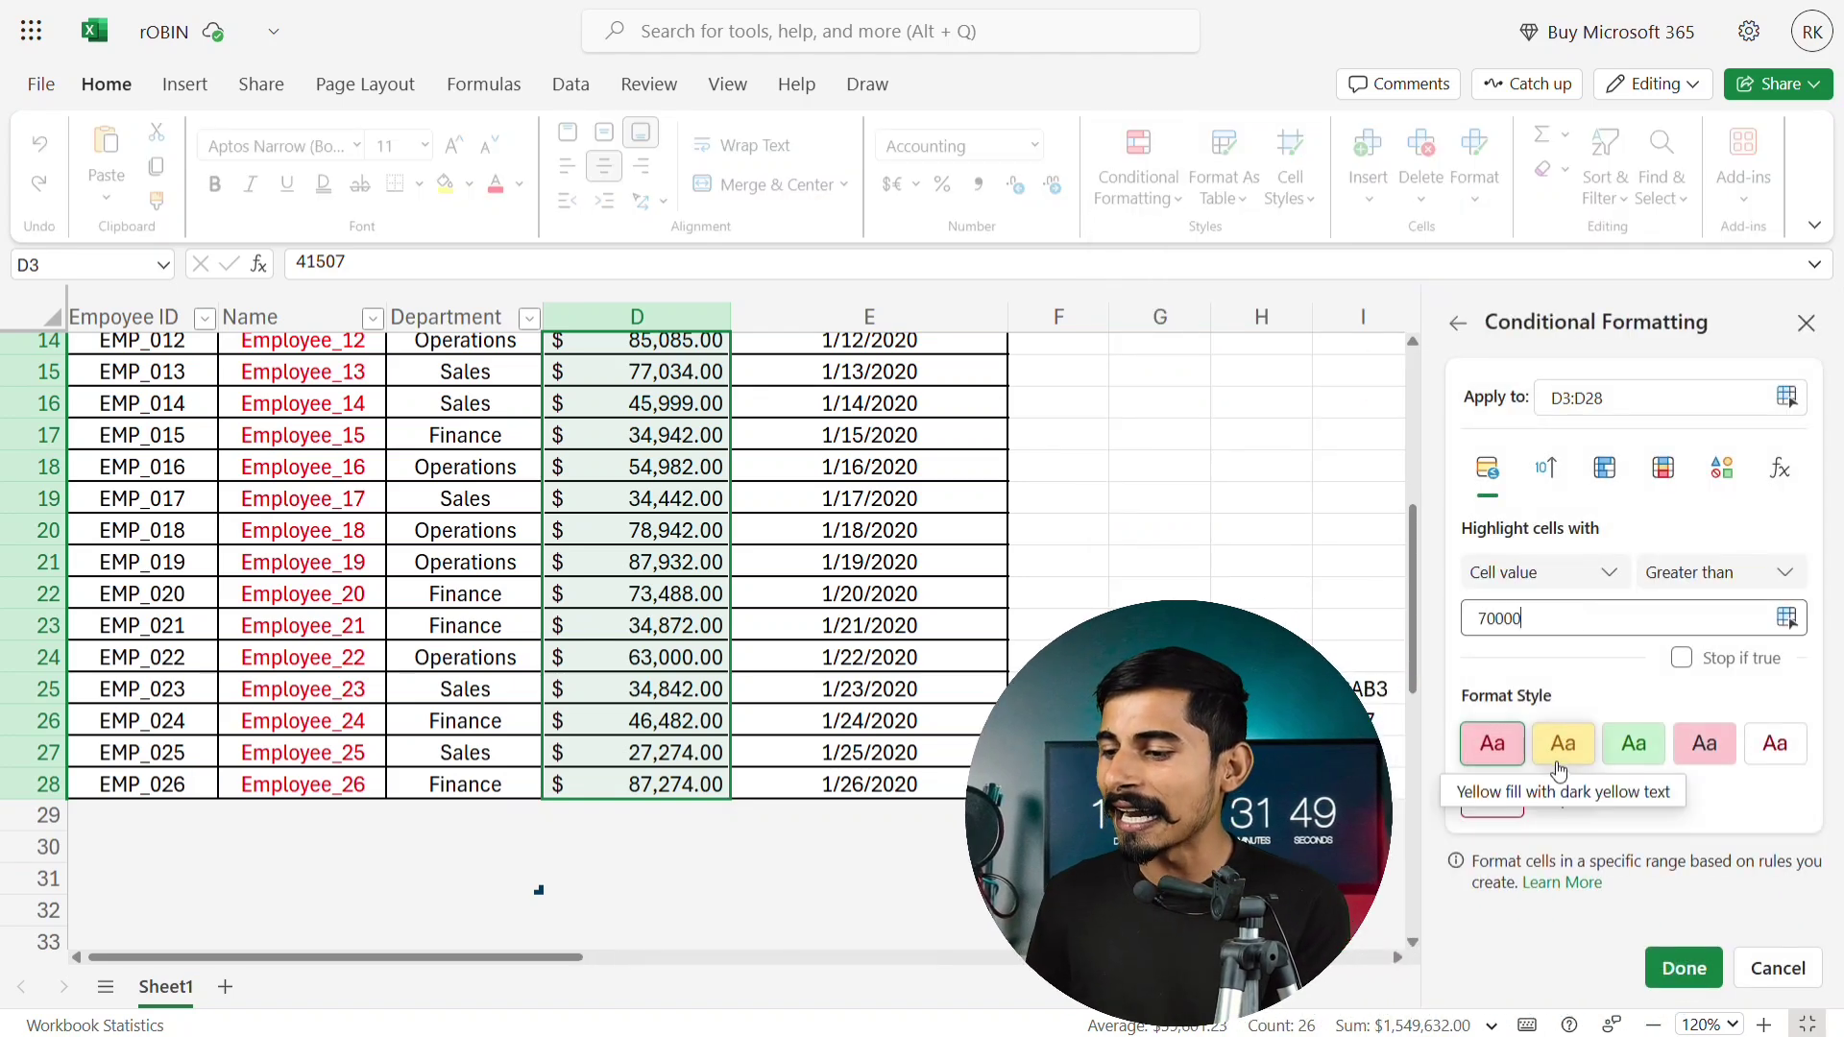
pyautogui.click(1681, 969)
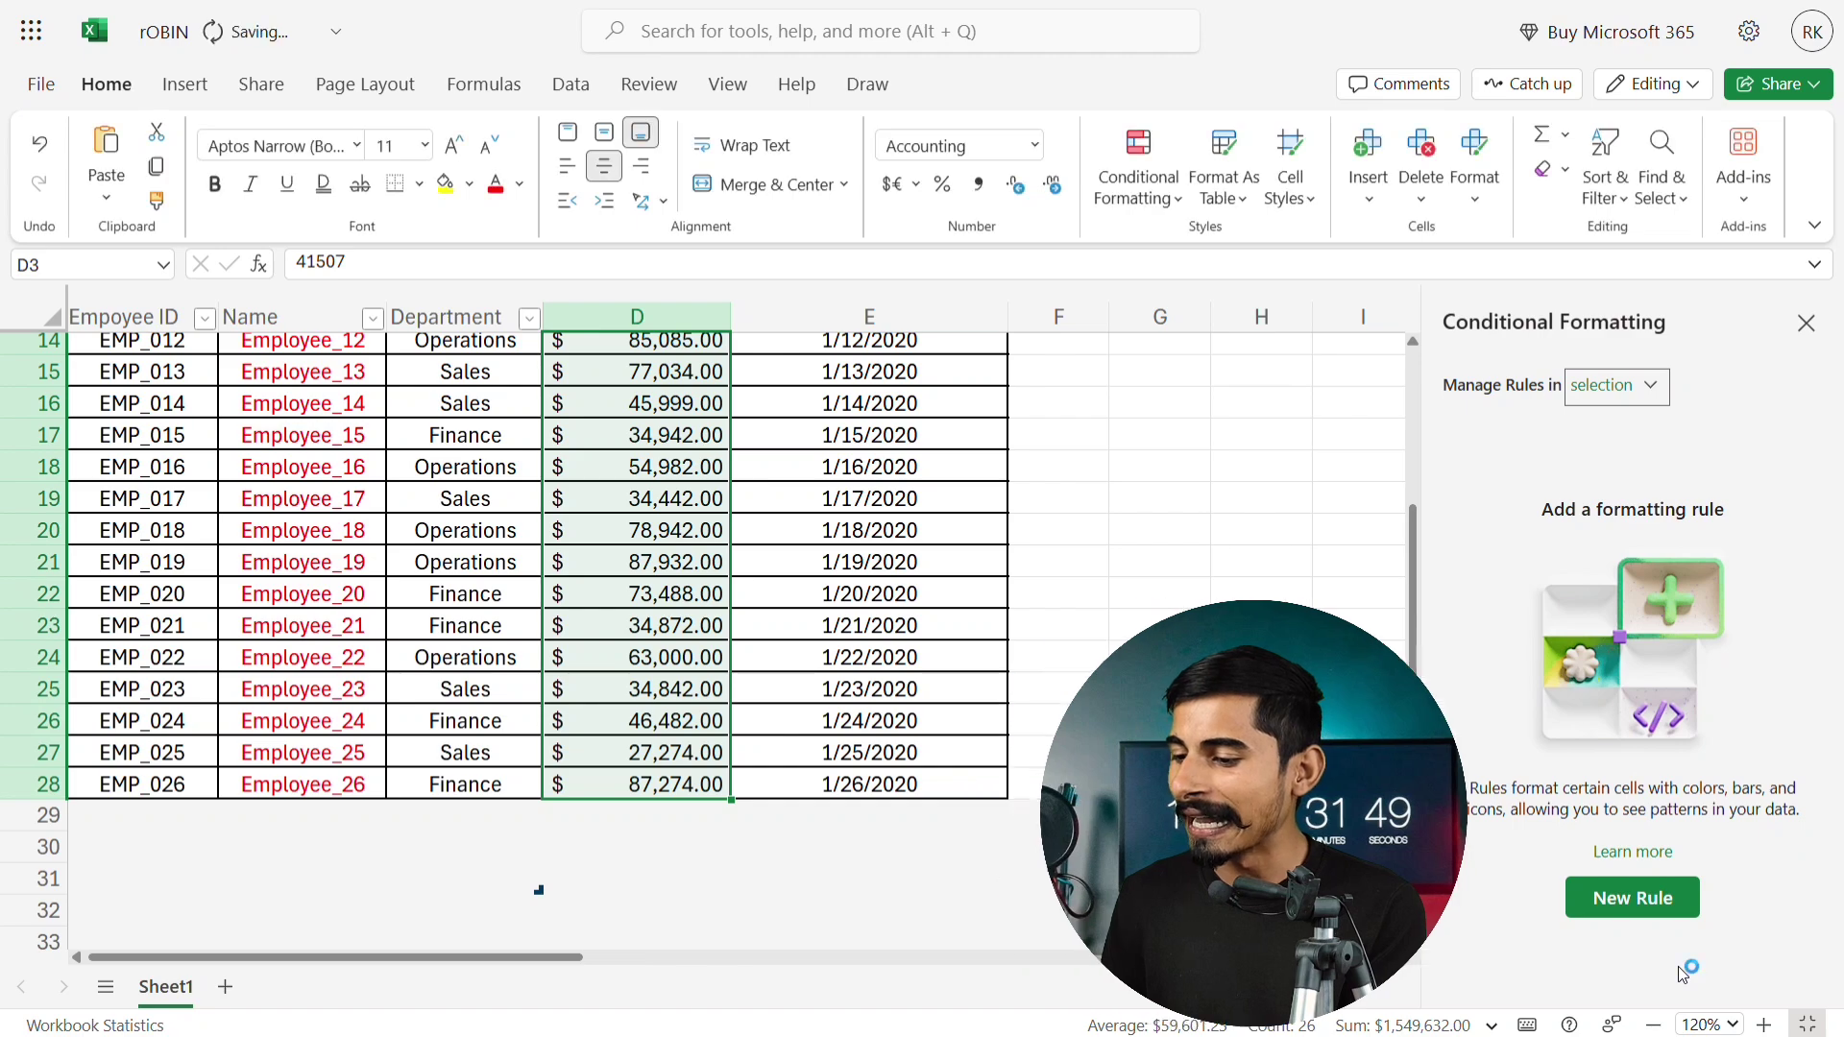
pyautogui.scroll(5, 803, 602)
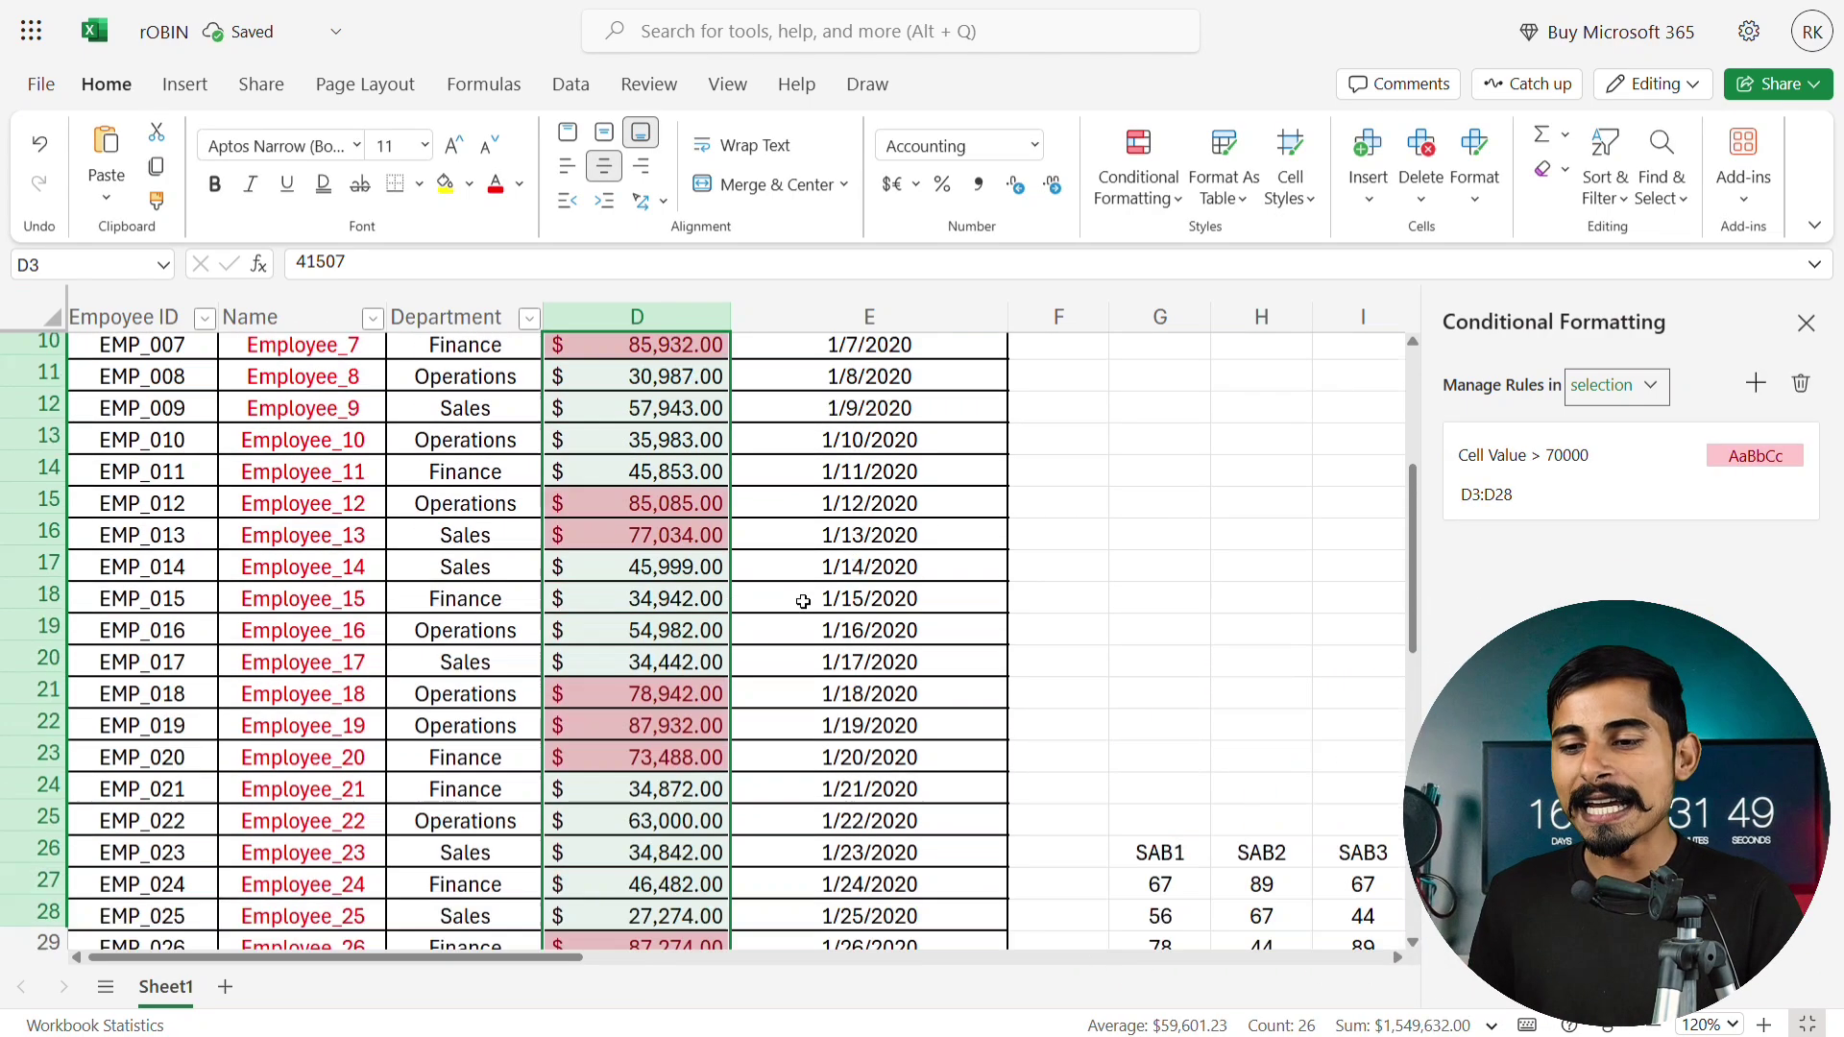
pyautogui.scroll(-5, 803, 601)
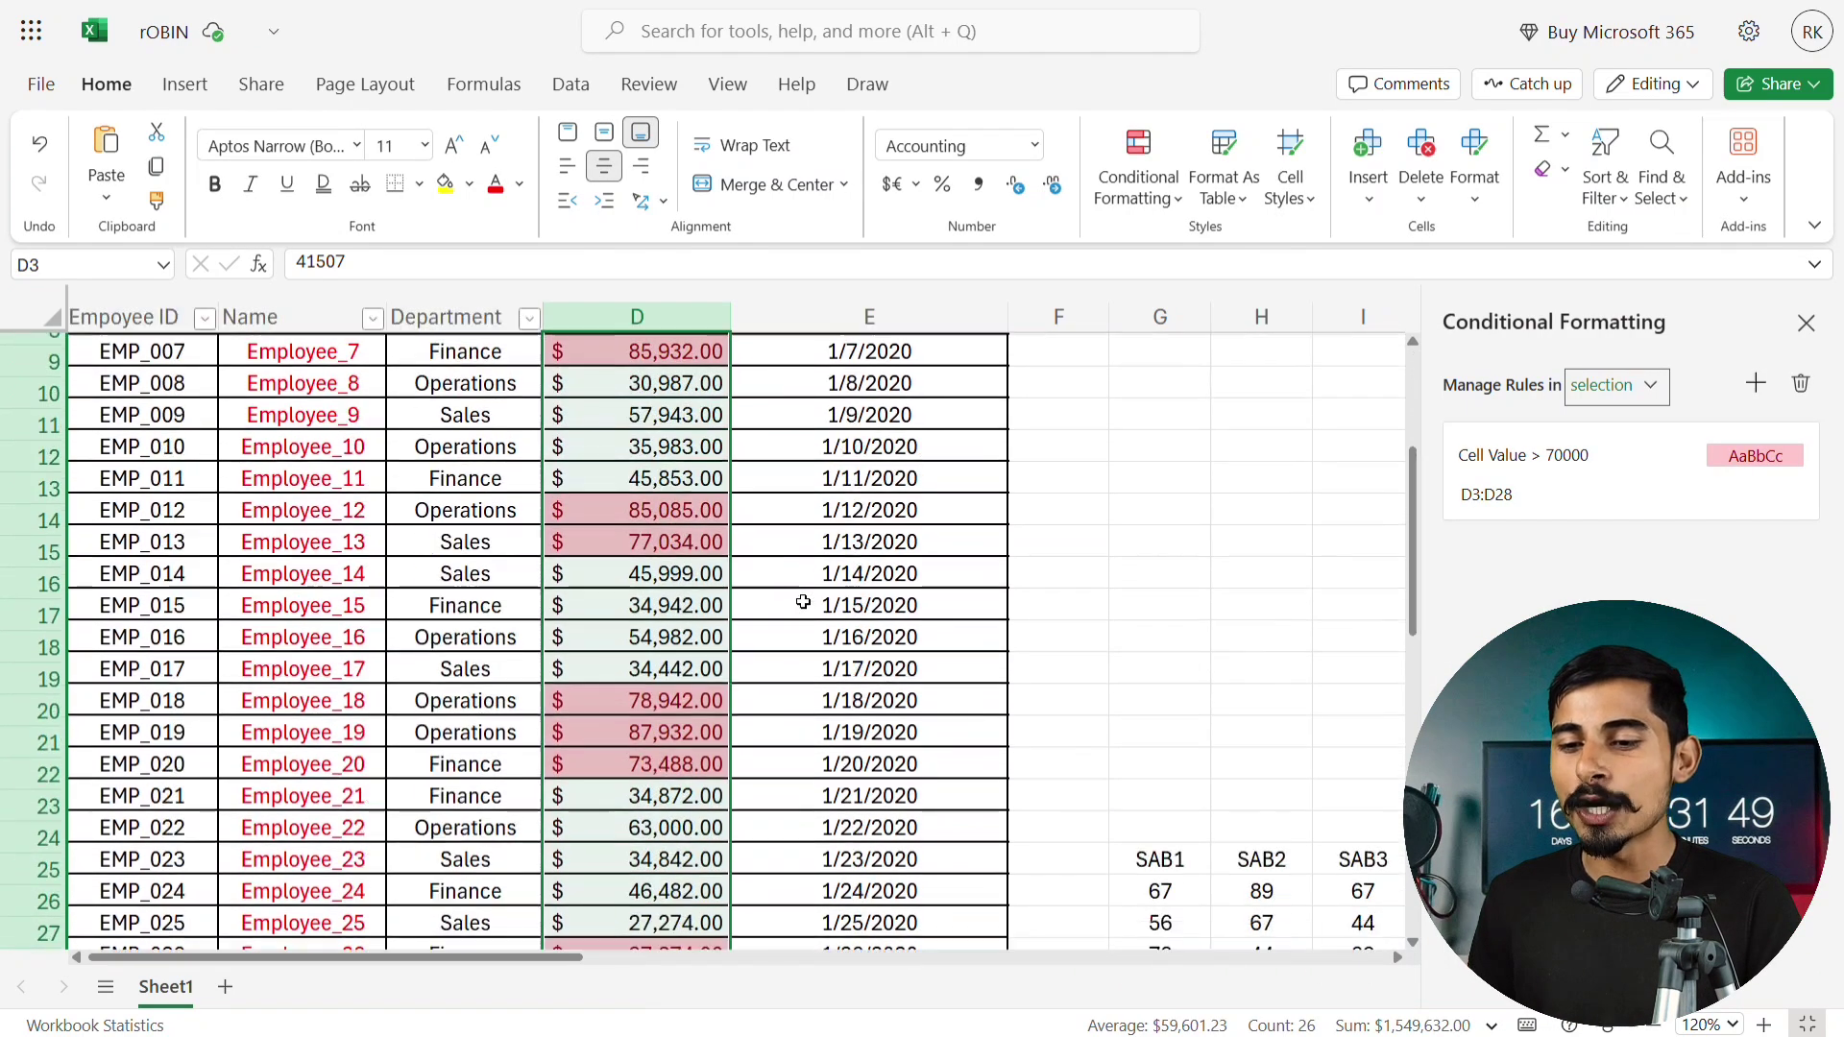
pyautogui.scroll(4, 803, 601)
pyautogui.scroll(1, 803, 601)
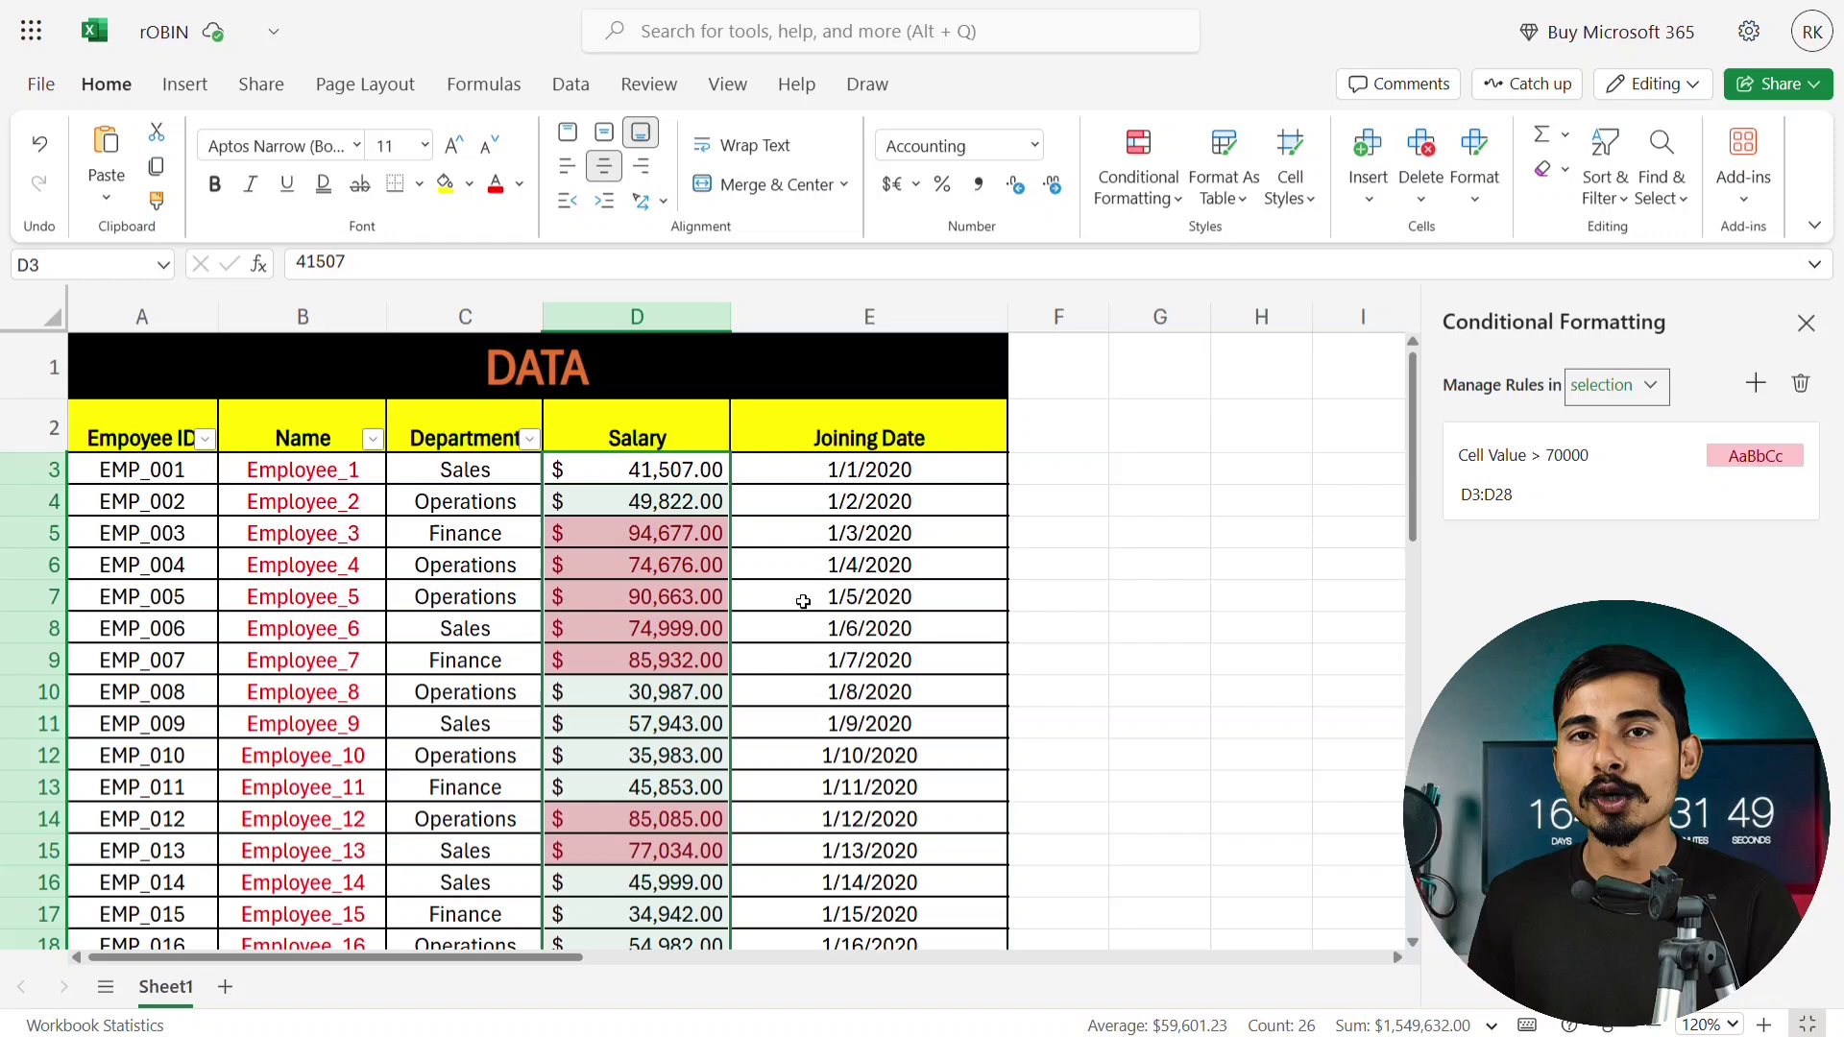
# Clear the conditional formatting rules from the selected Salary cells only.
pyautogui.click(1137, 168)
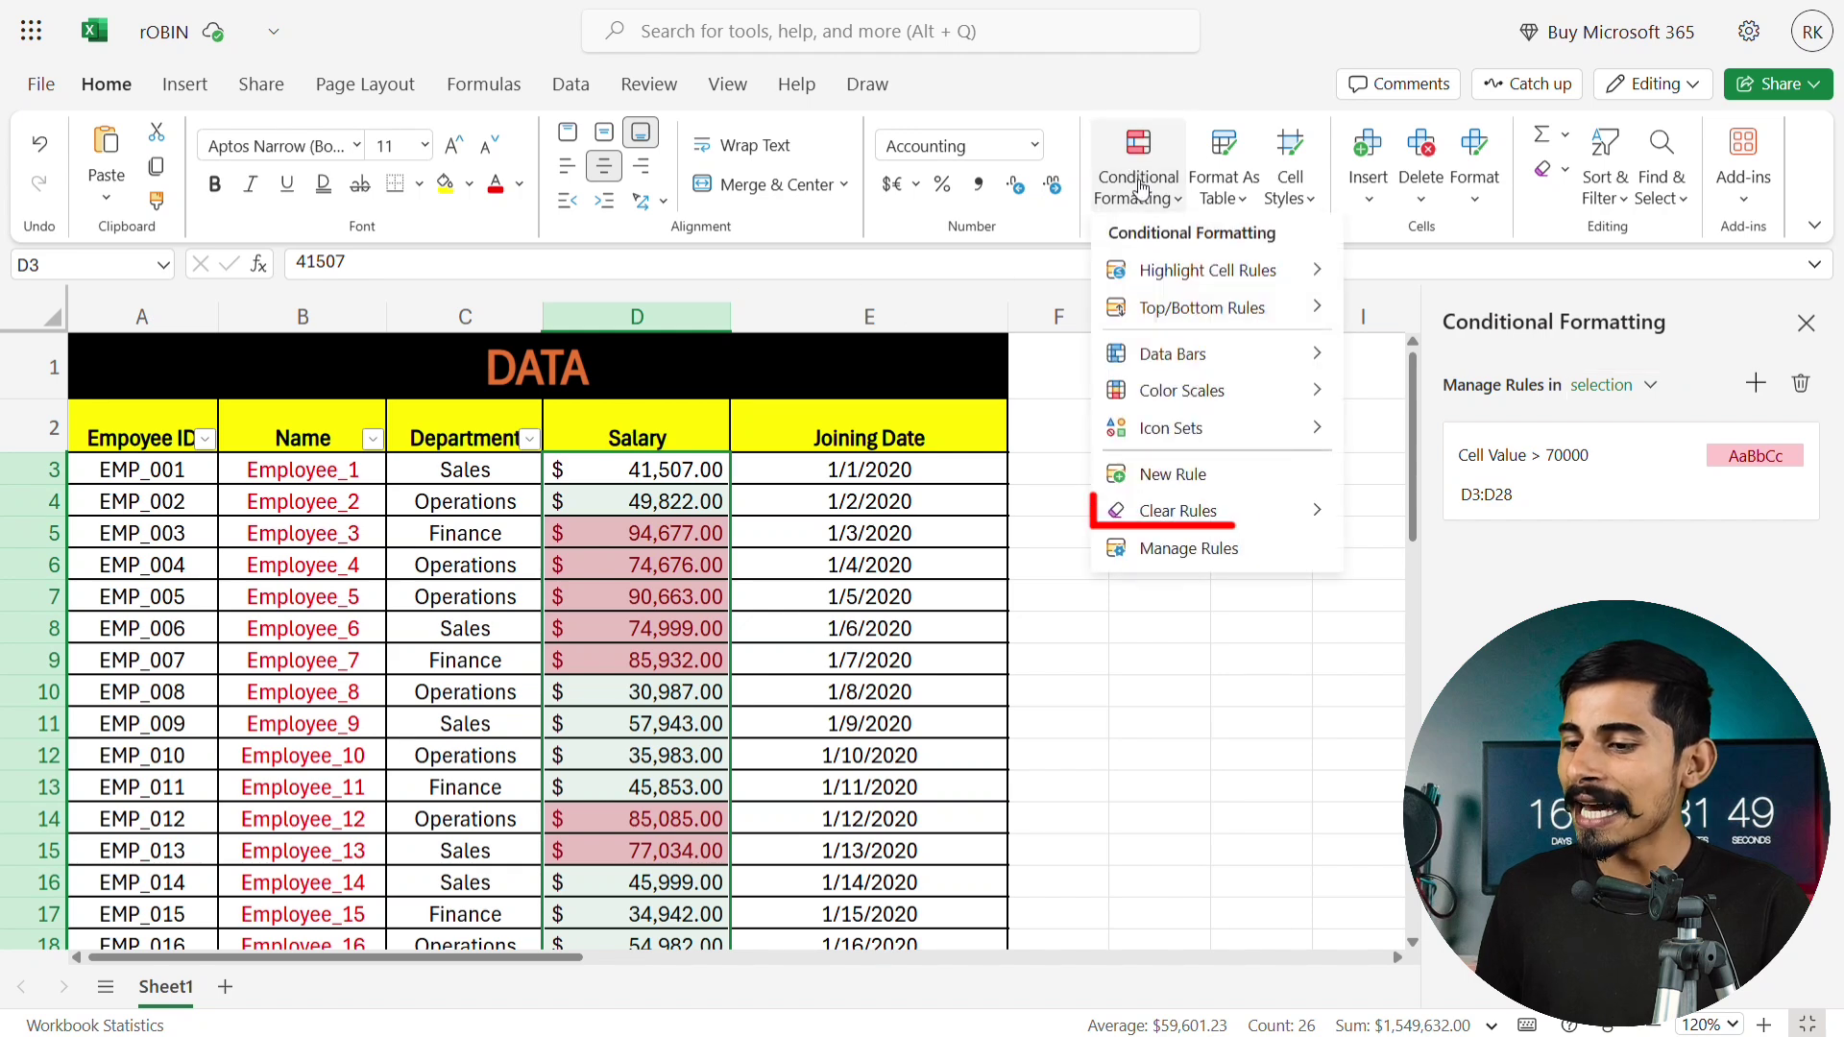
pyautogui.moveTo(1191, 514)
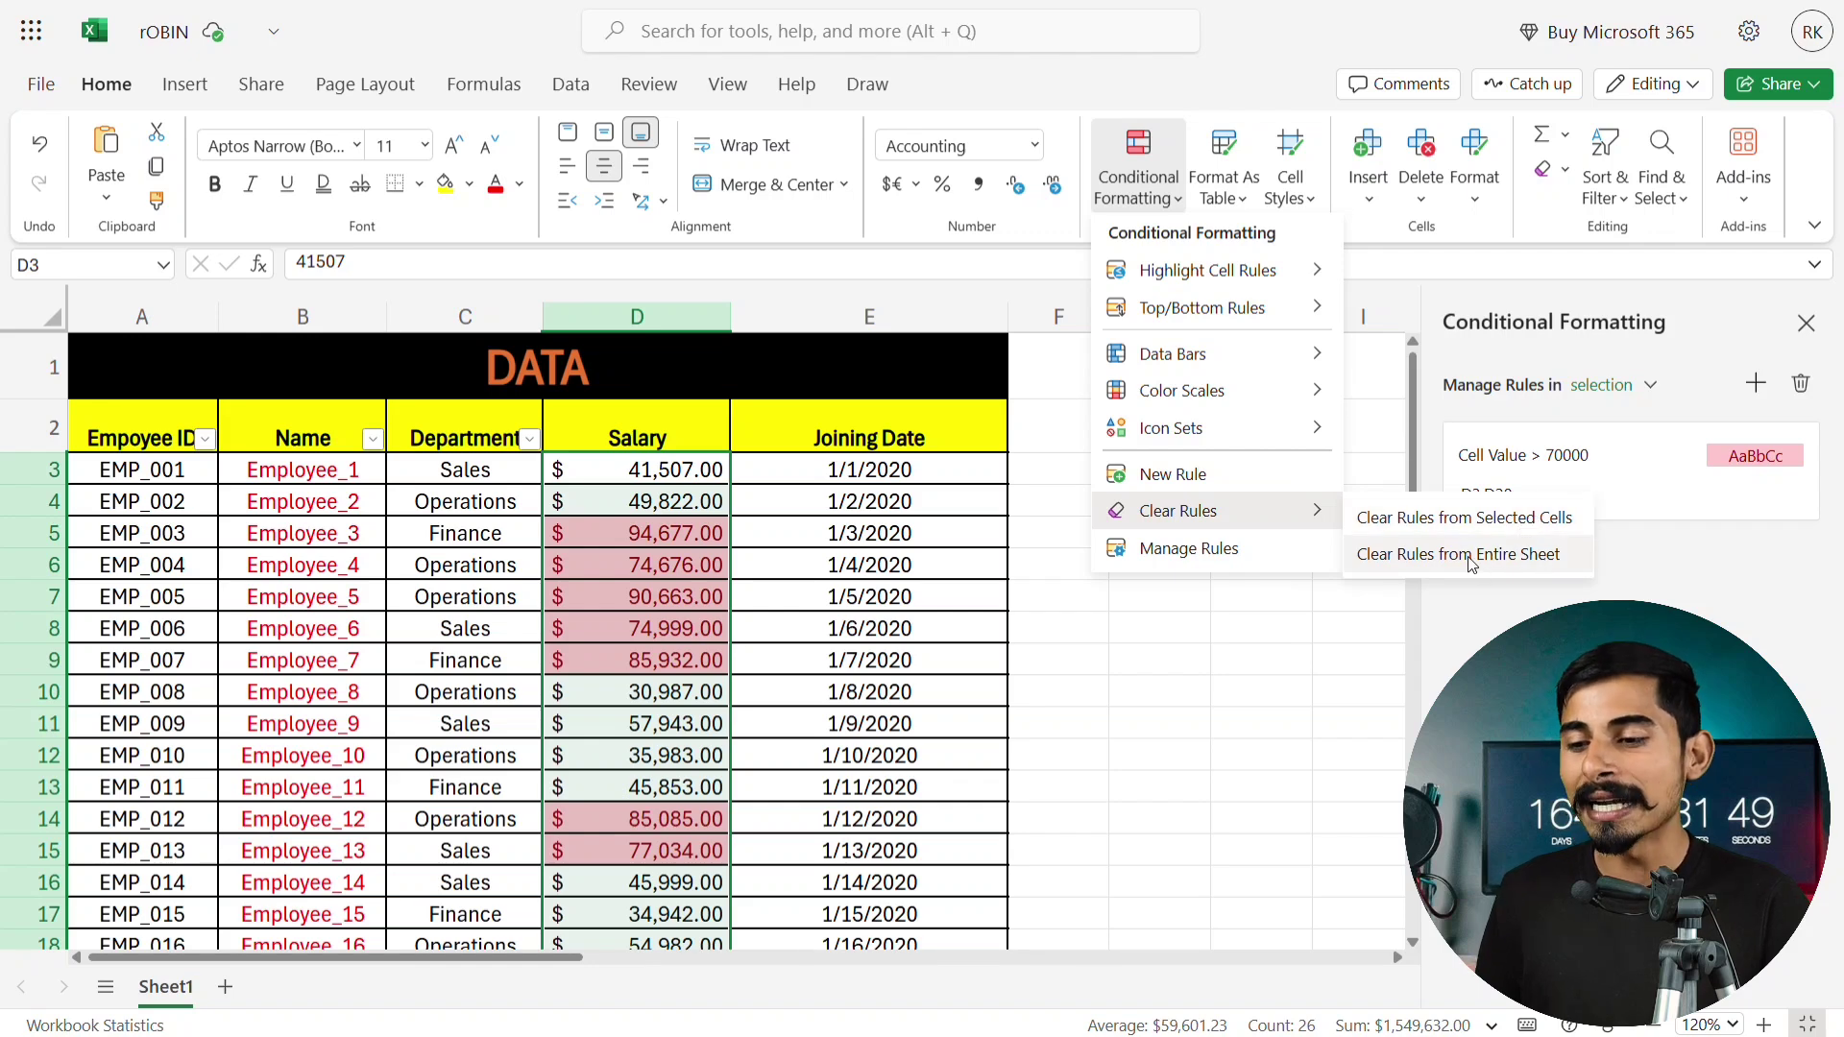
pyautogui.click(1511, 519)
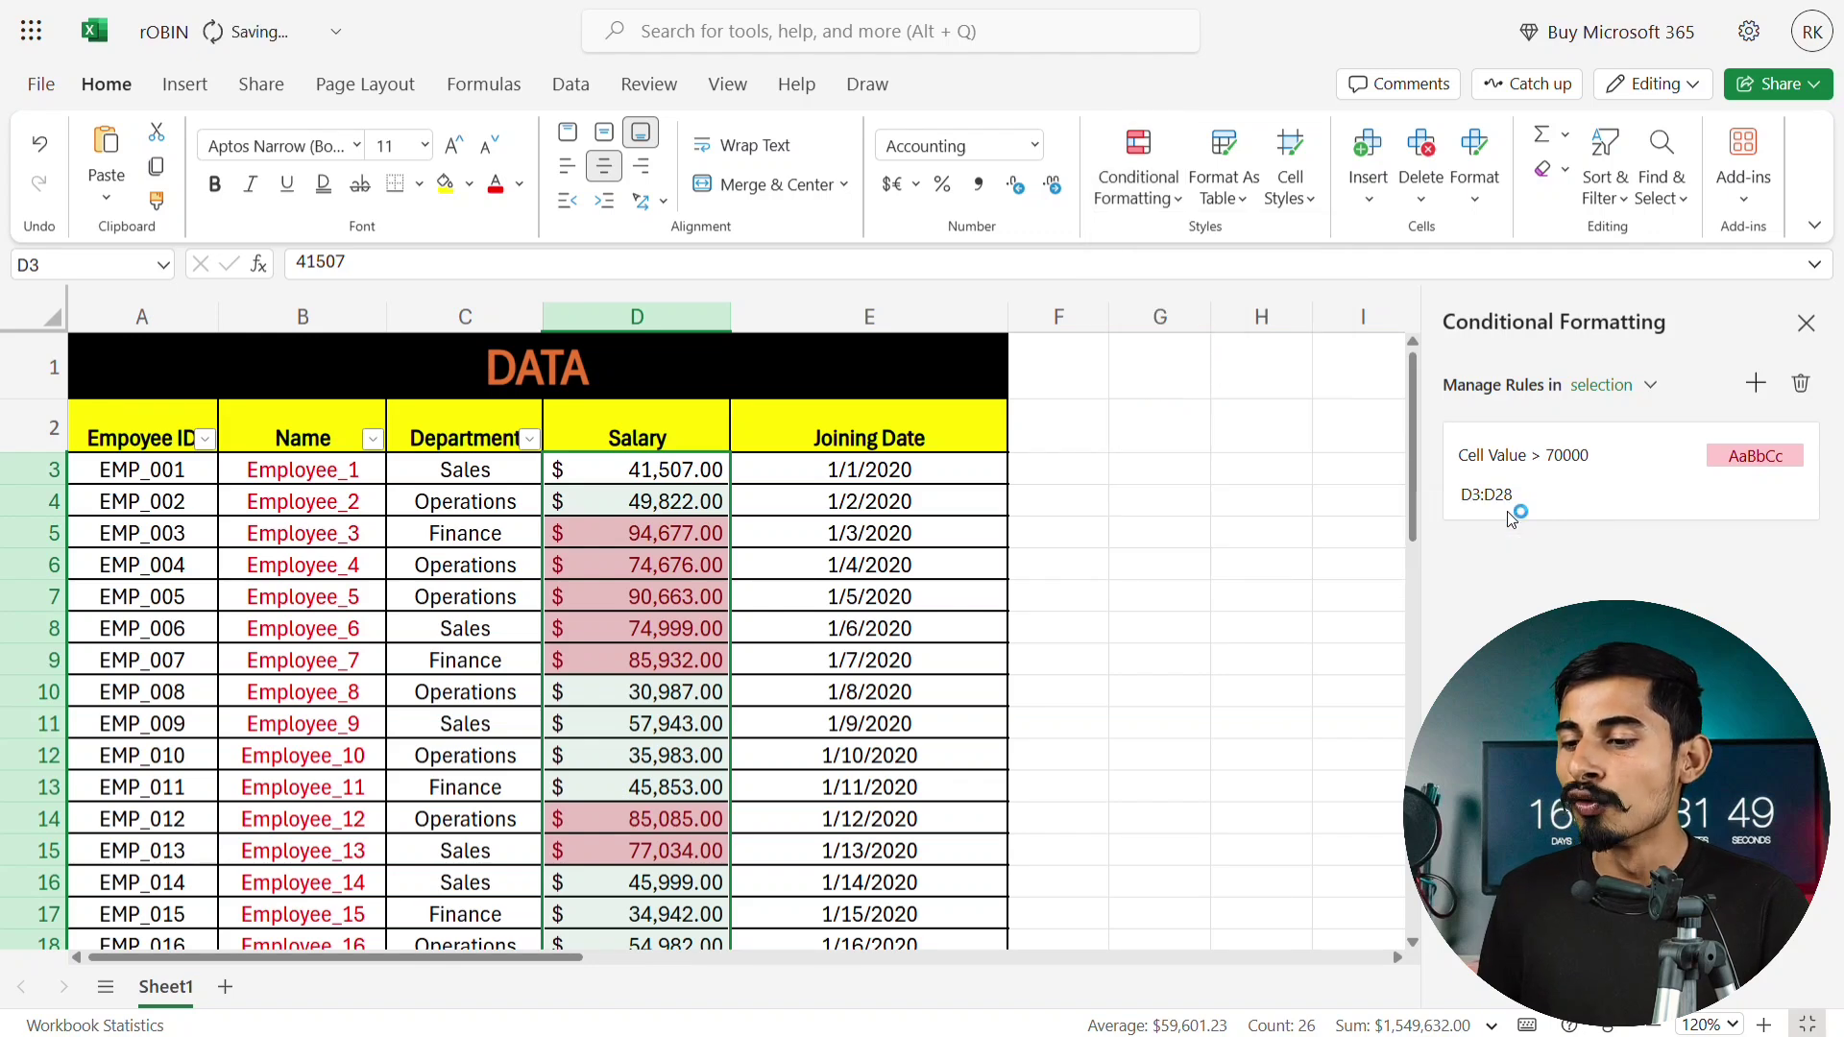
pyautogui.click(1153, 656)
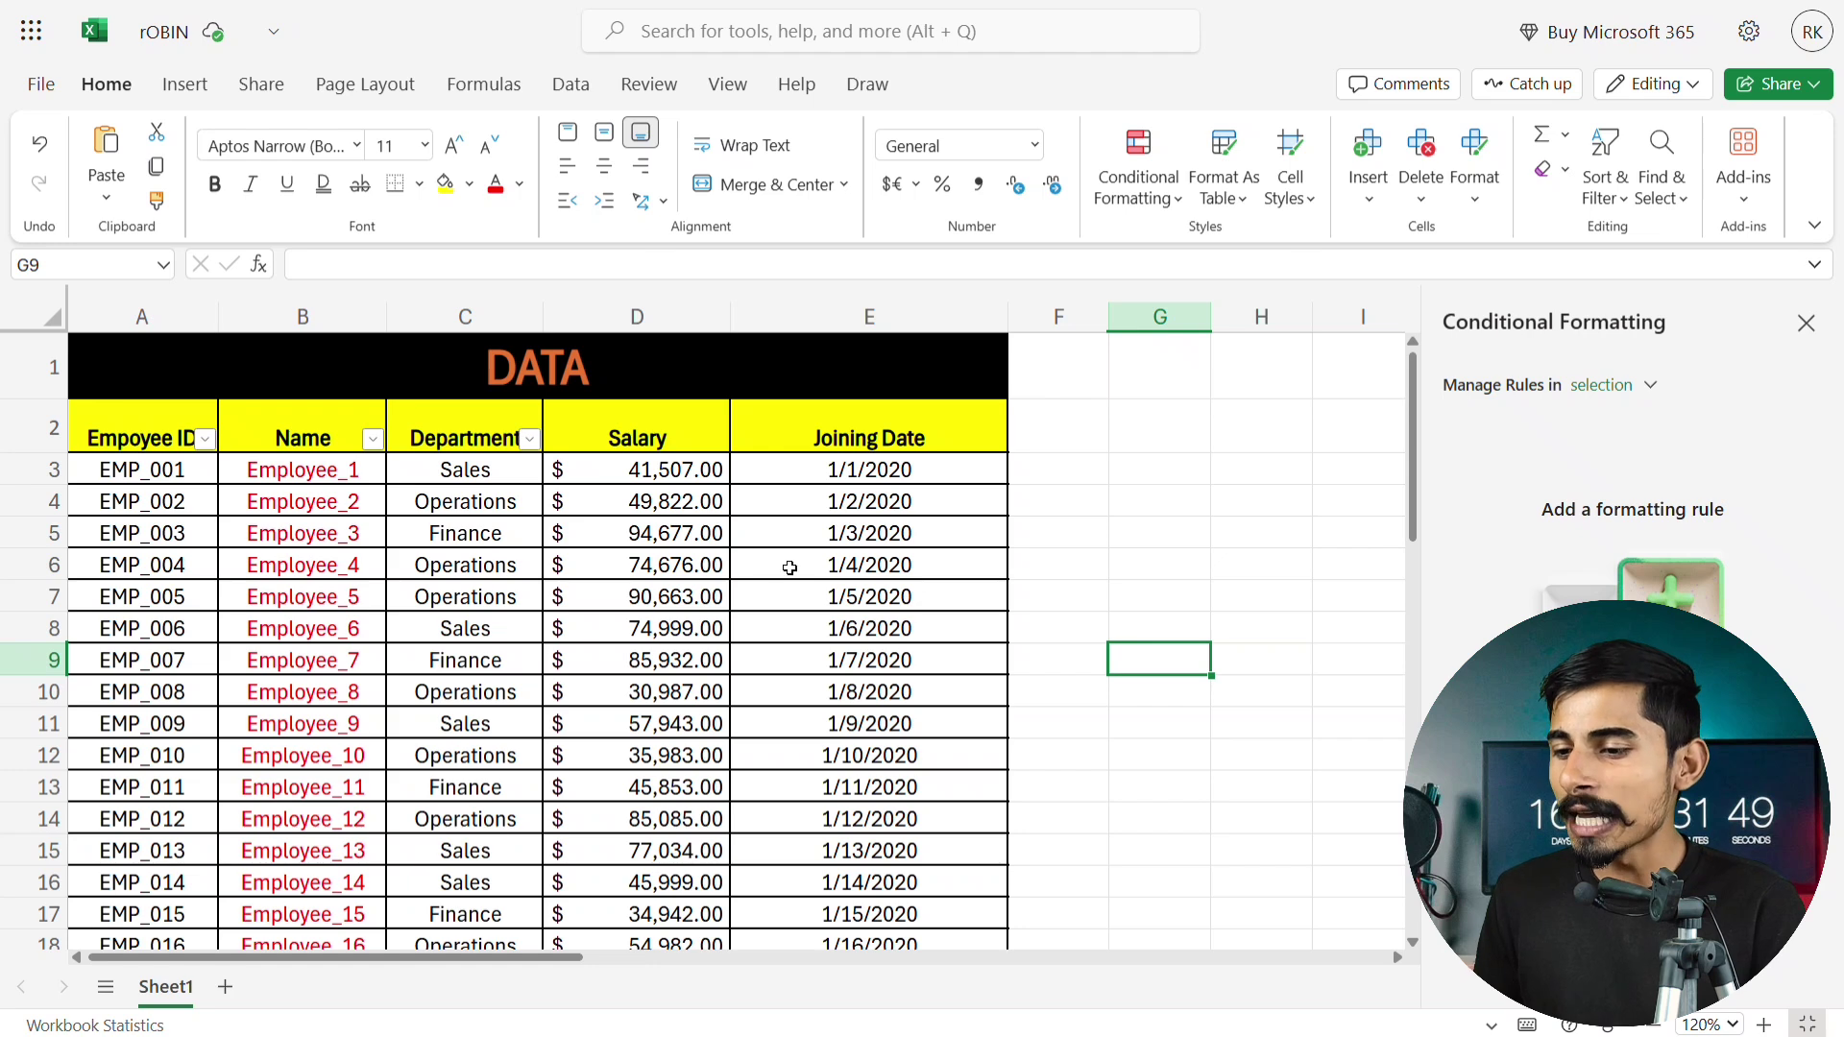
# Highlight Salary values less than 40000 in D3:D28 with yellow fill and dark yellow text, and close the Conditional Formatting pane.
pyautogui.click(671, 470)
pyautogui.hotkey('shift', 'pagedown')
pyautogui.hotkey('shift', 'Up')
pyautogui.hotkey('shift', 'Up')
pyautogui.hotkey('shift', 'Up')
pyautogui.hotkey('shift', 'Up')
pyautogui.hotkey('shift', 'Up')
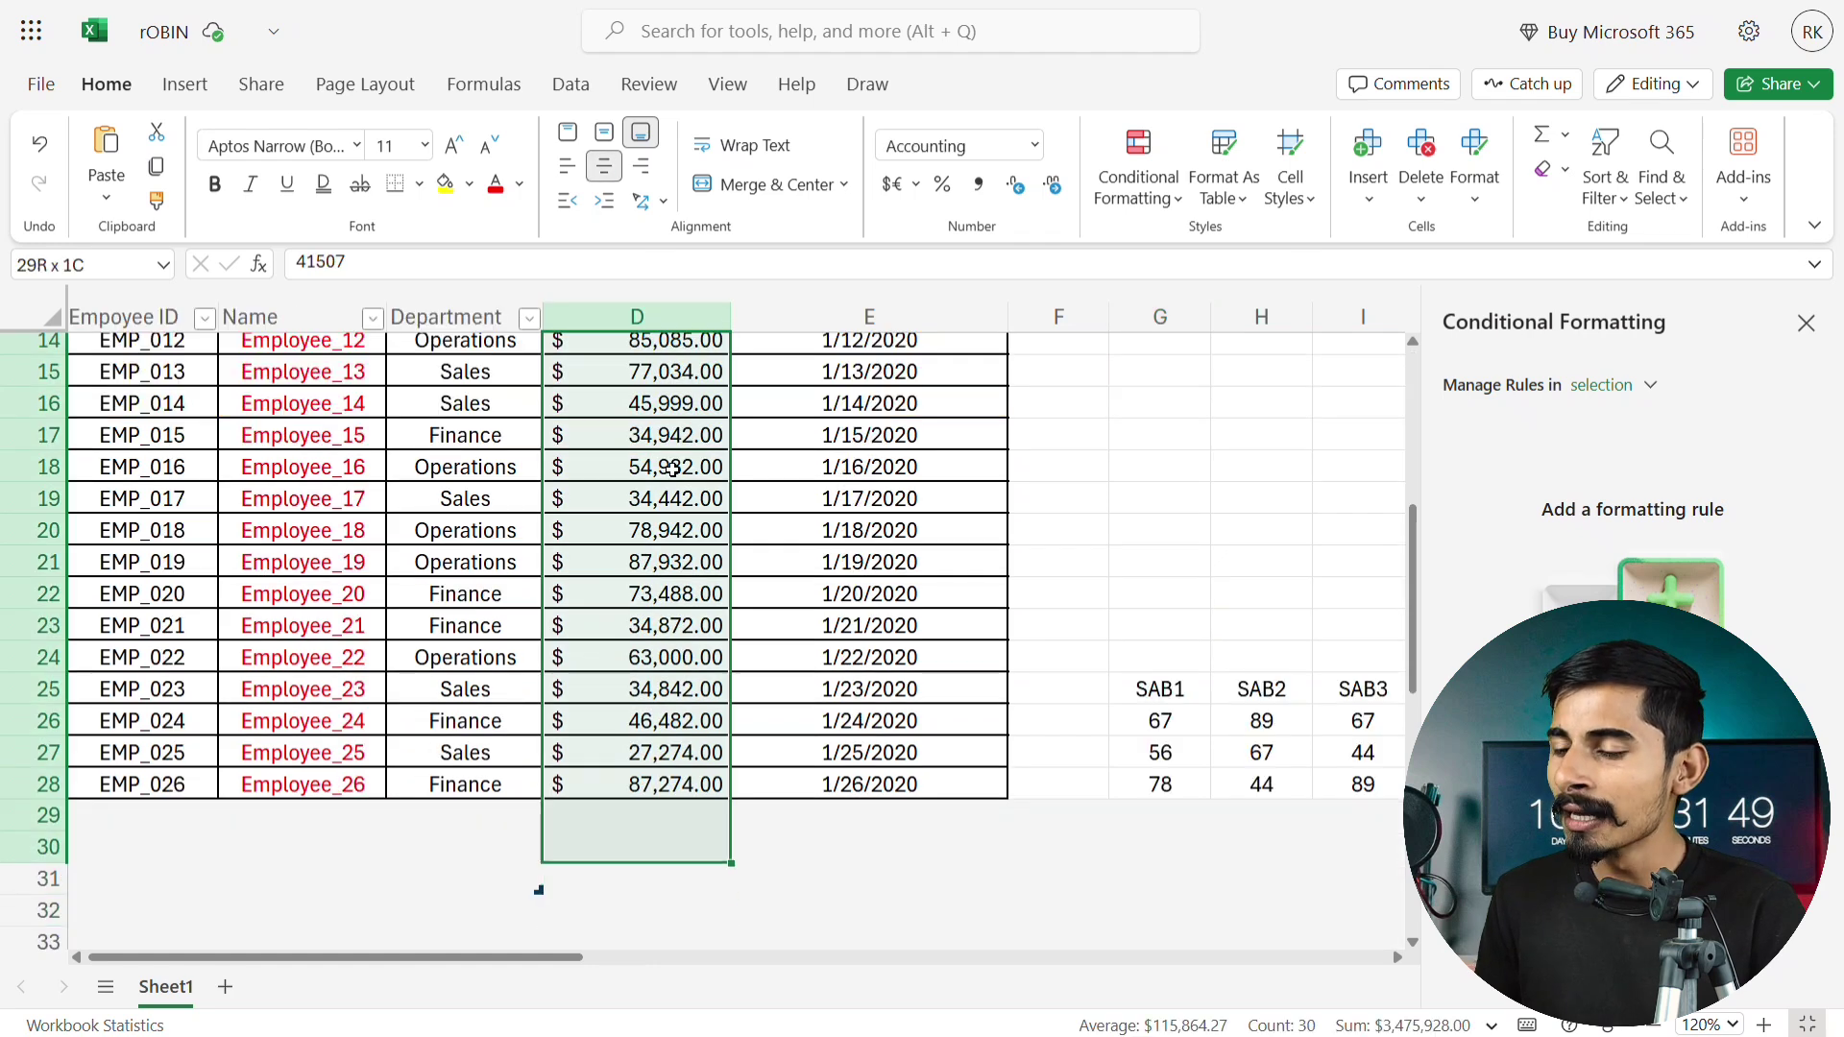
pyautogui.hotkey('shift', 'Down')
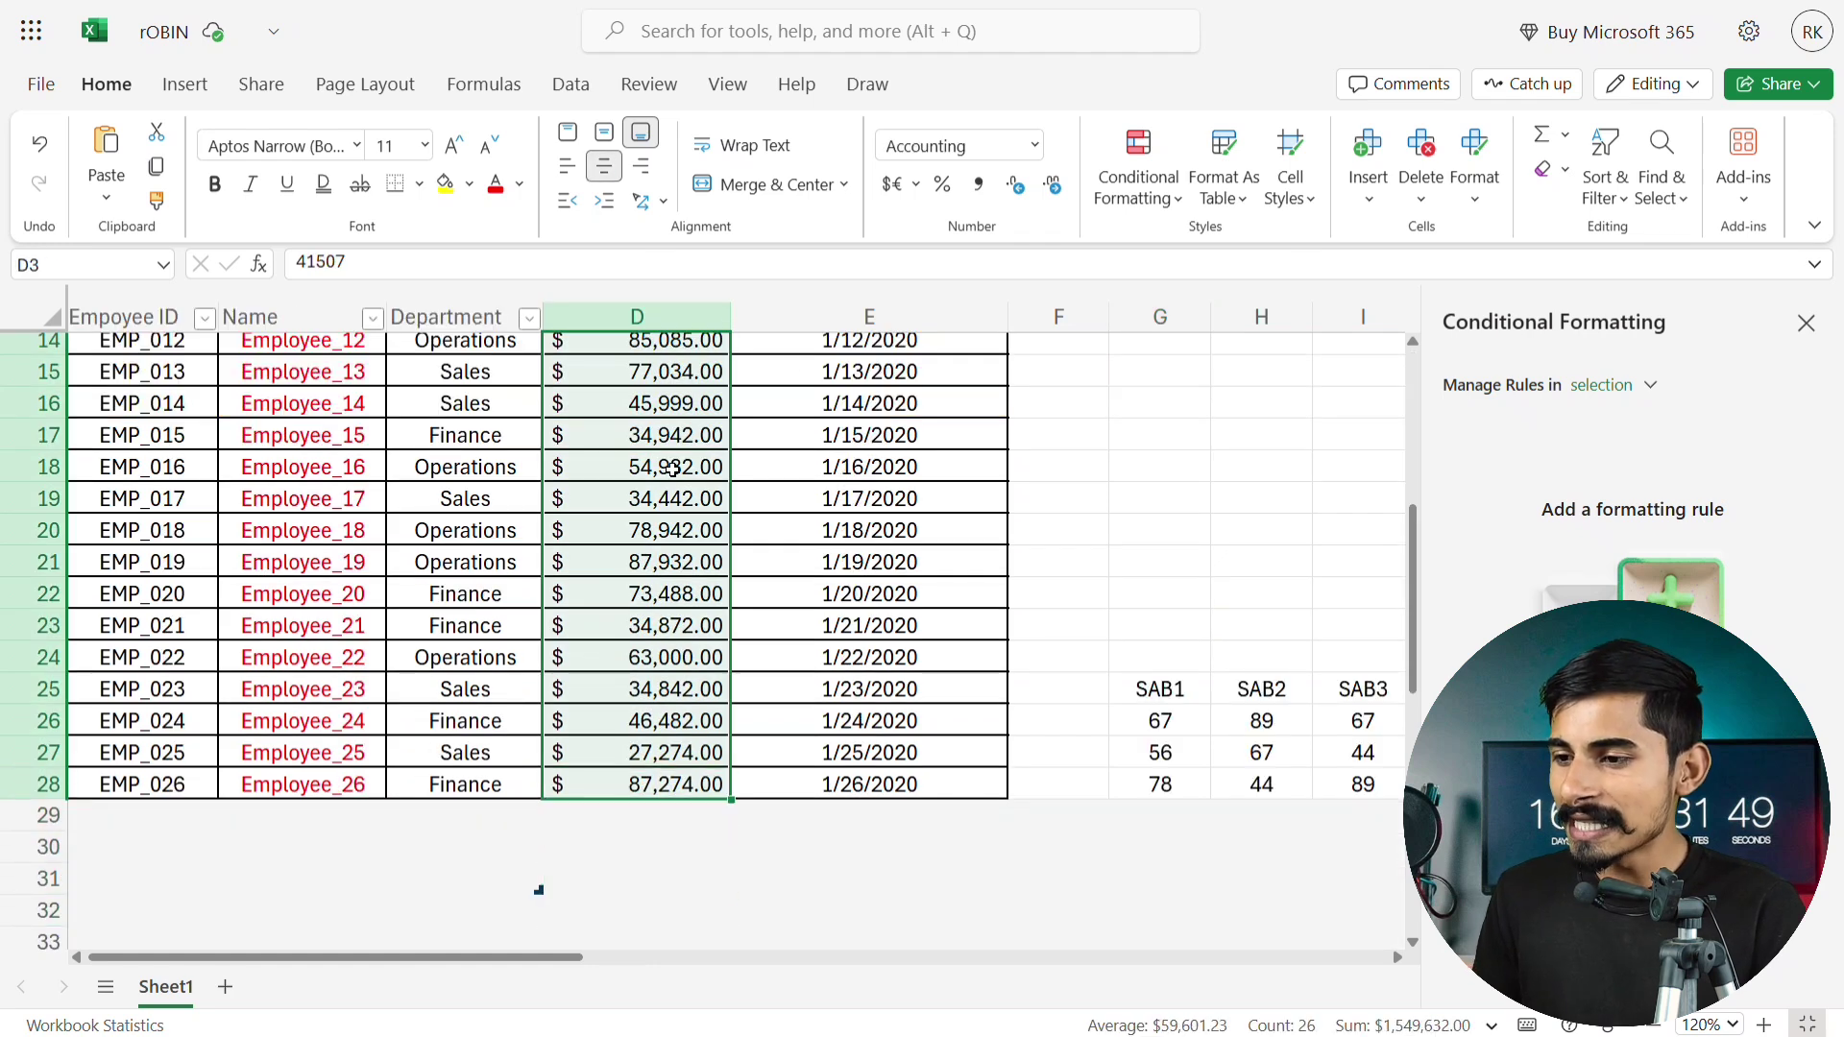
pyautogui.click(1166, 193)
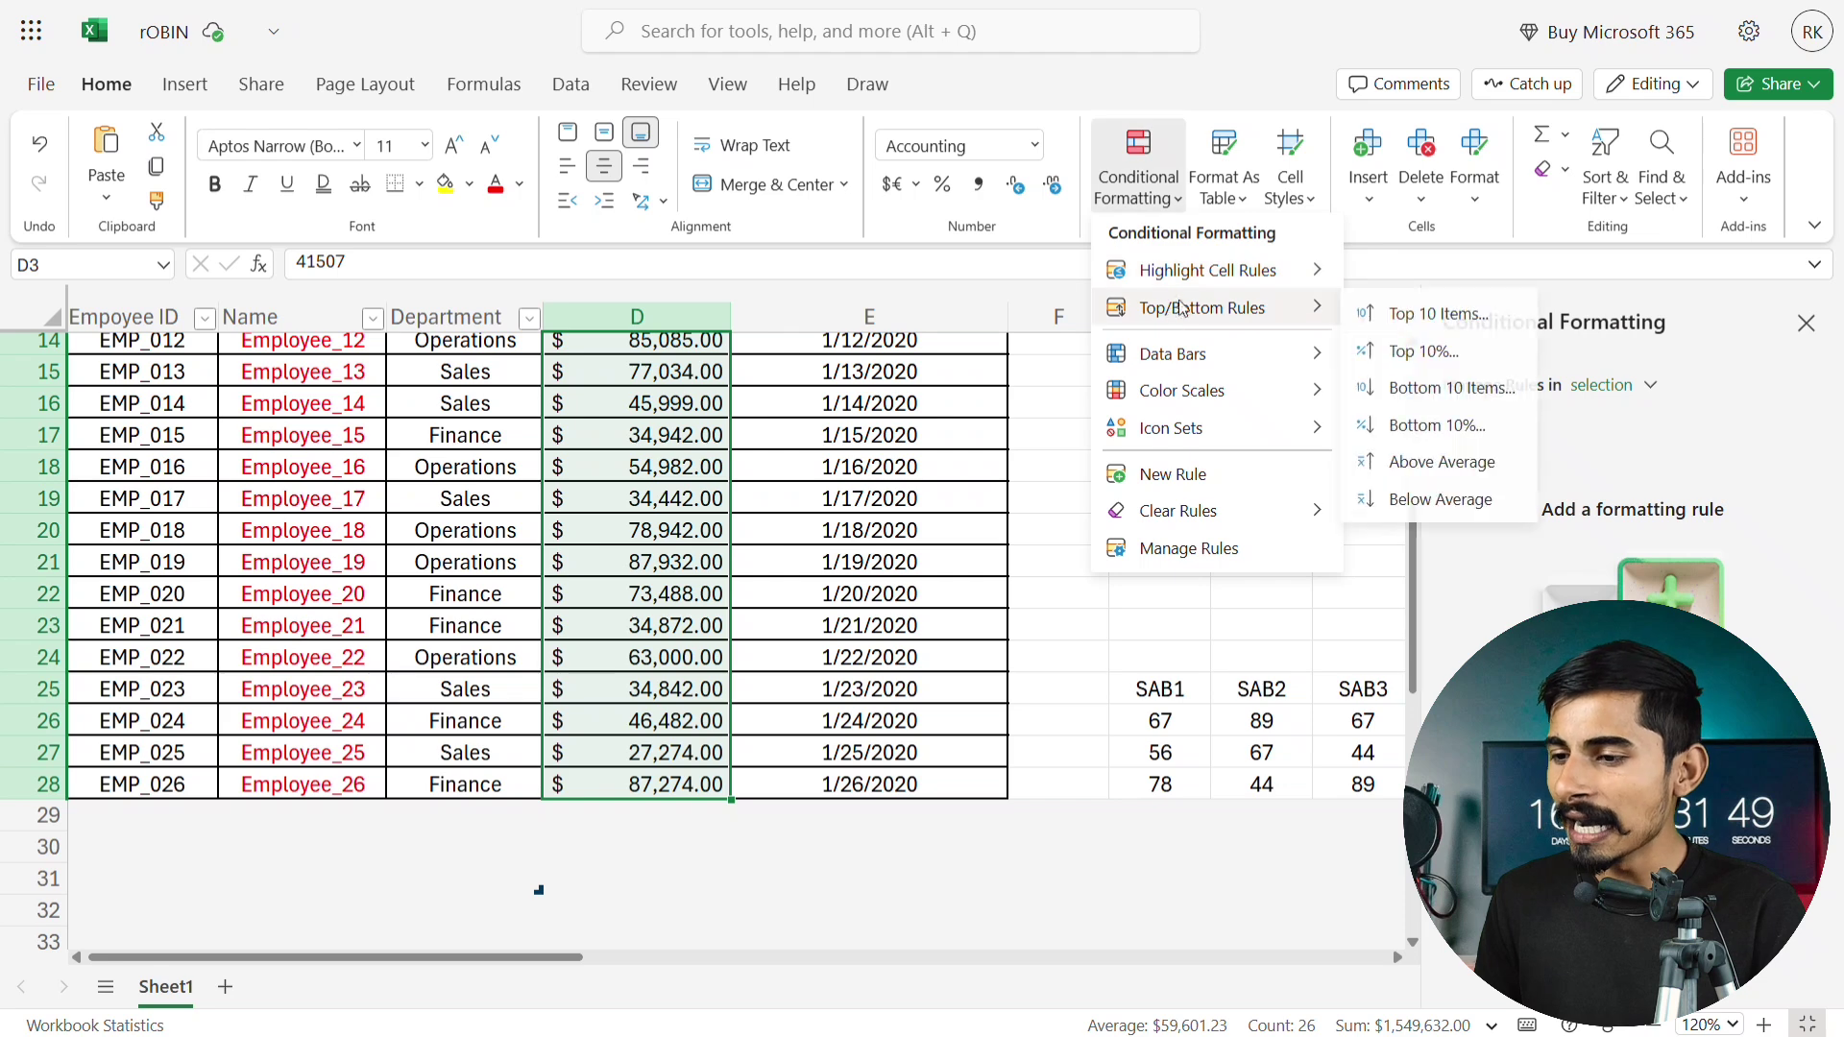
pyautogui.moveTo(1205, 279)
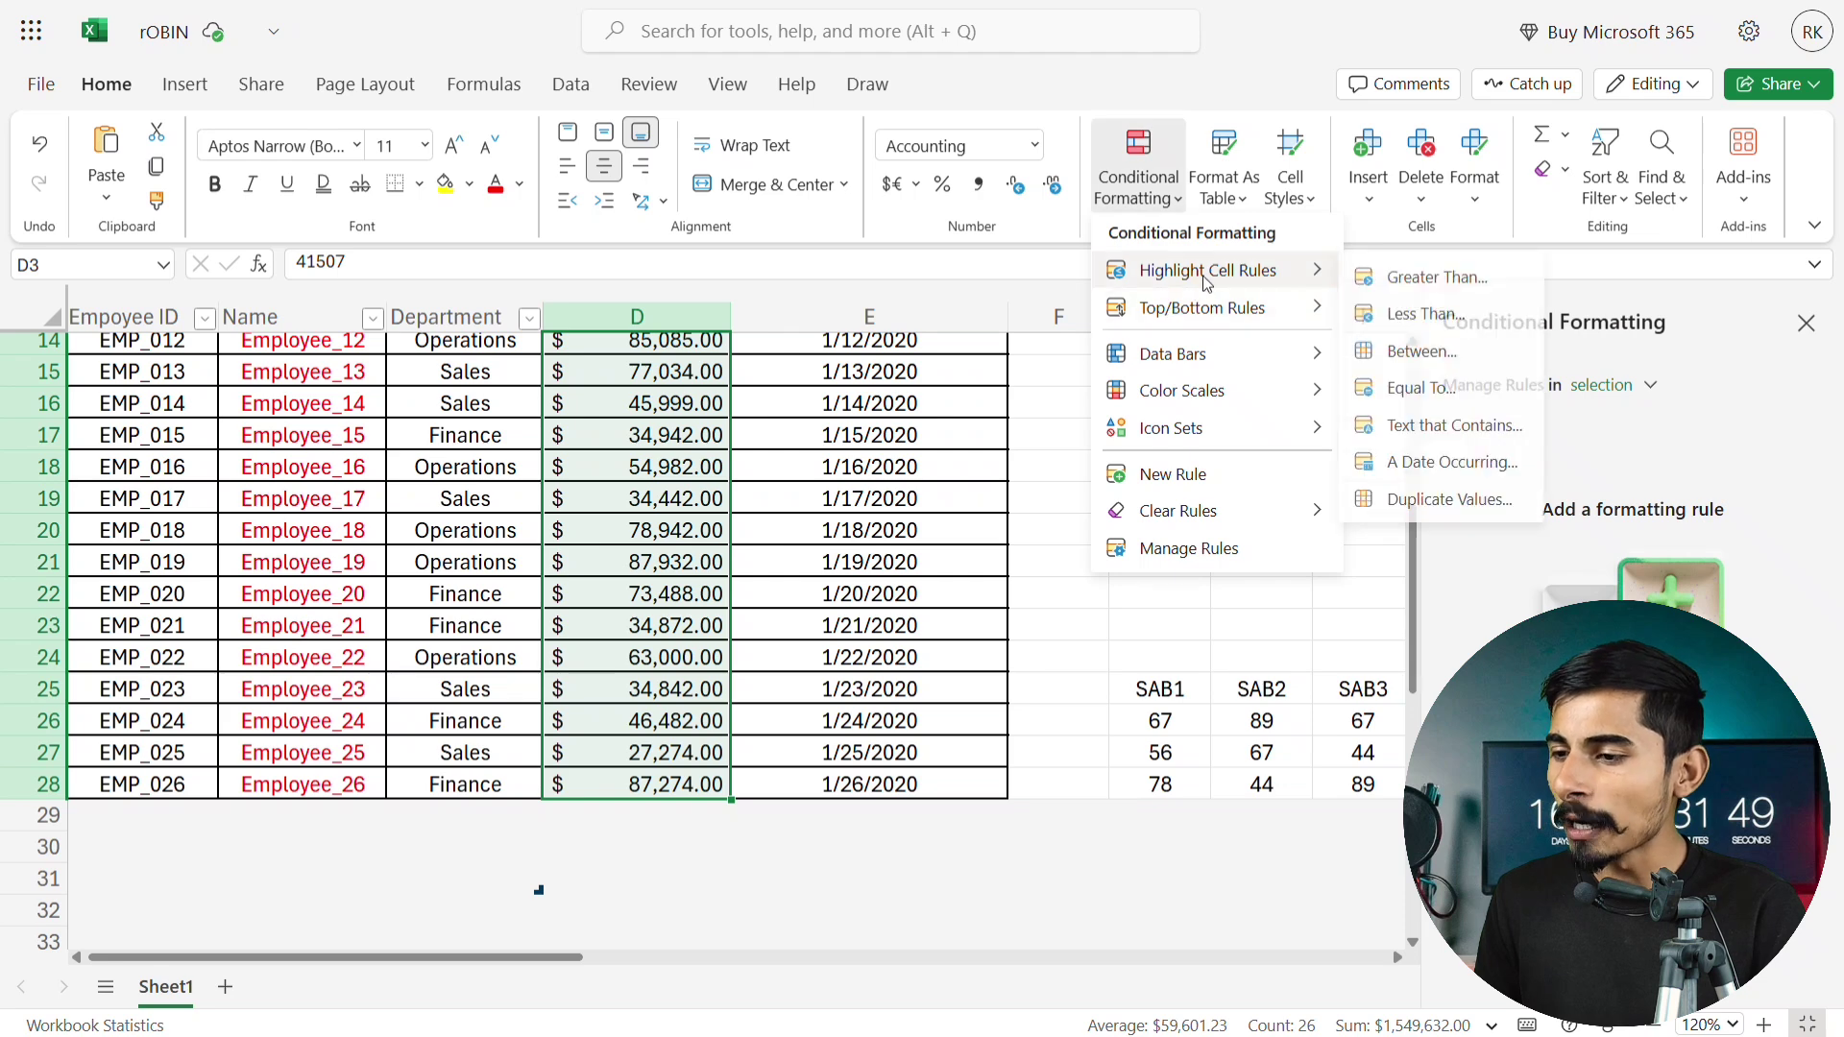
pyautogui.click(1407, 315)
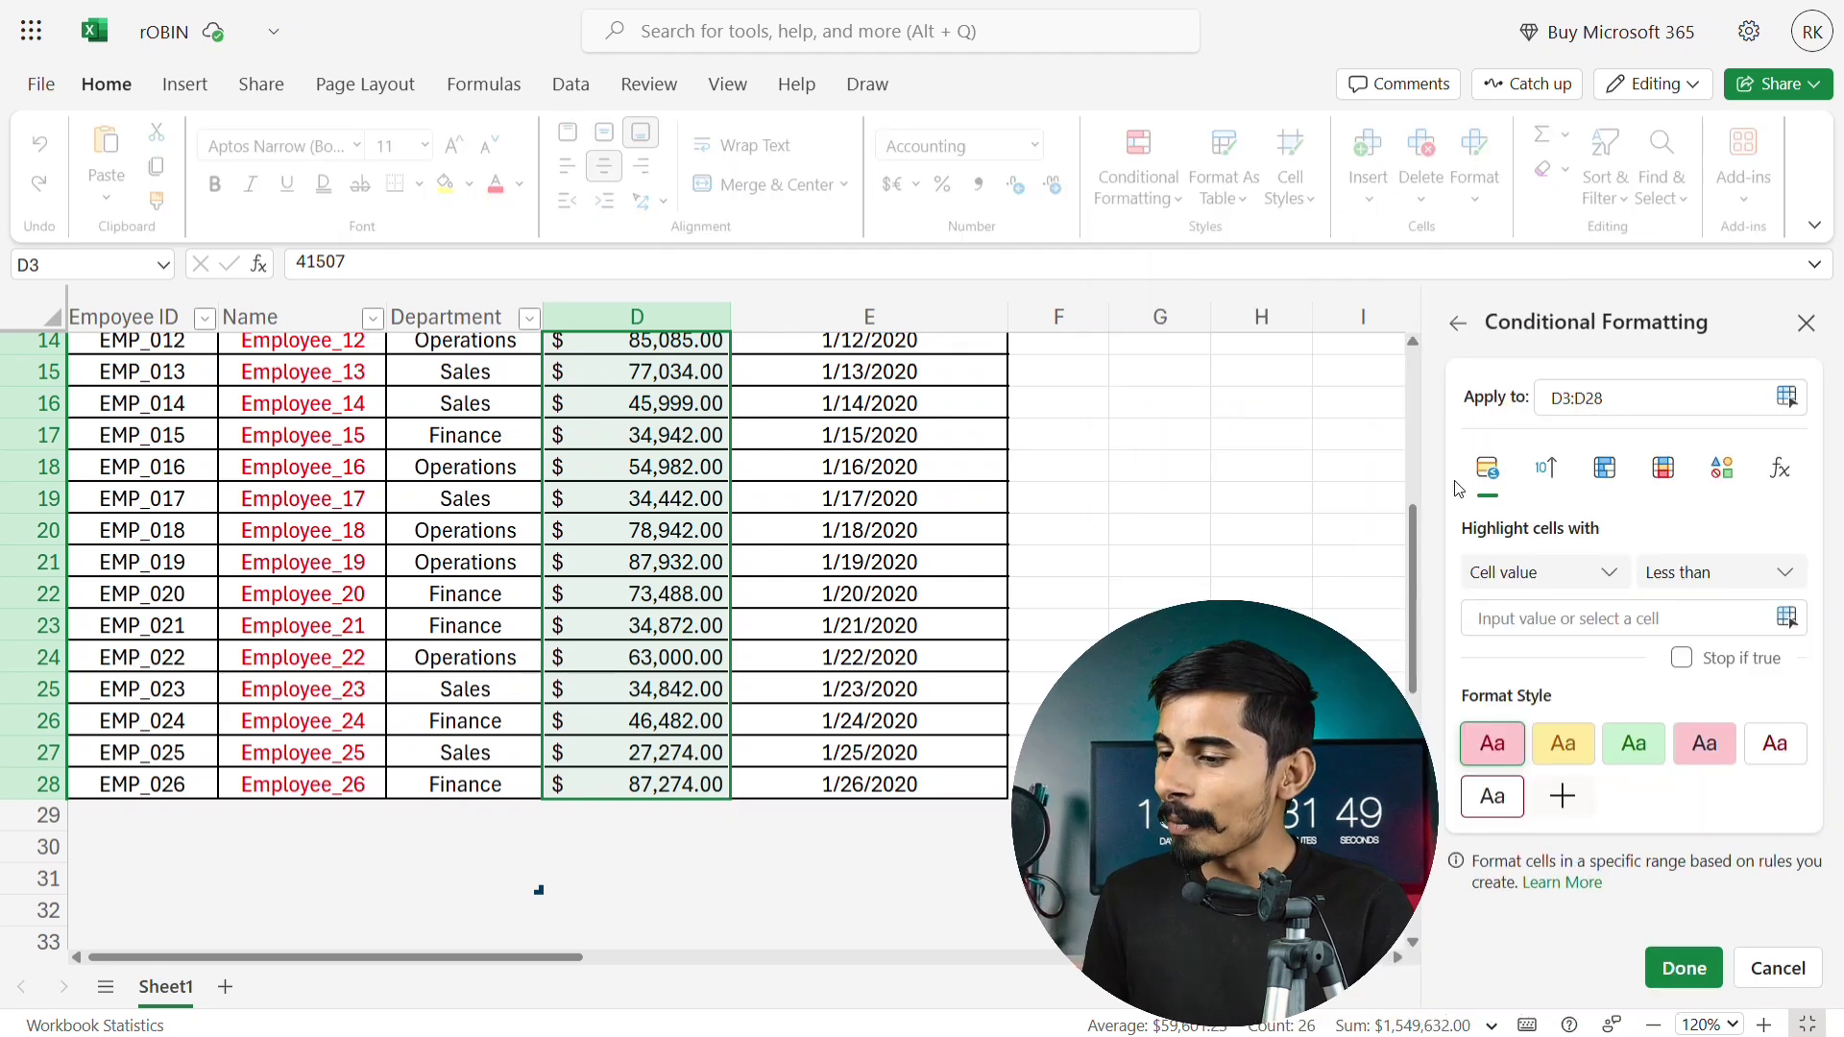
pyautogui.click(1504, 614)
pyautogui.write('40000')
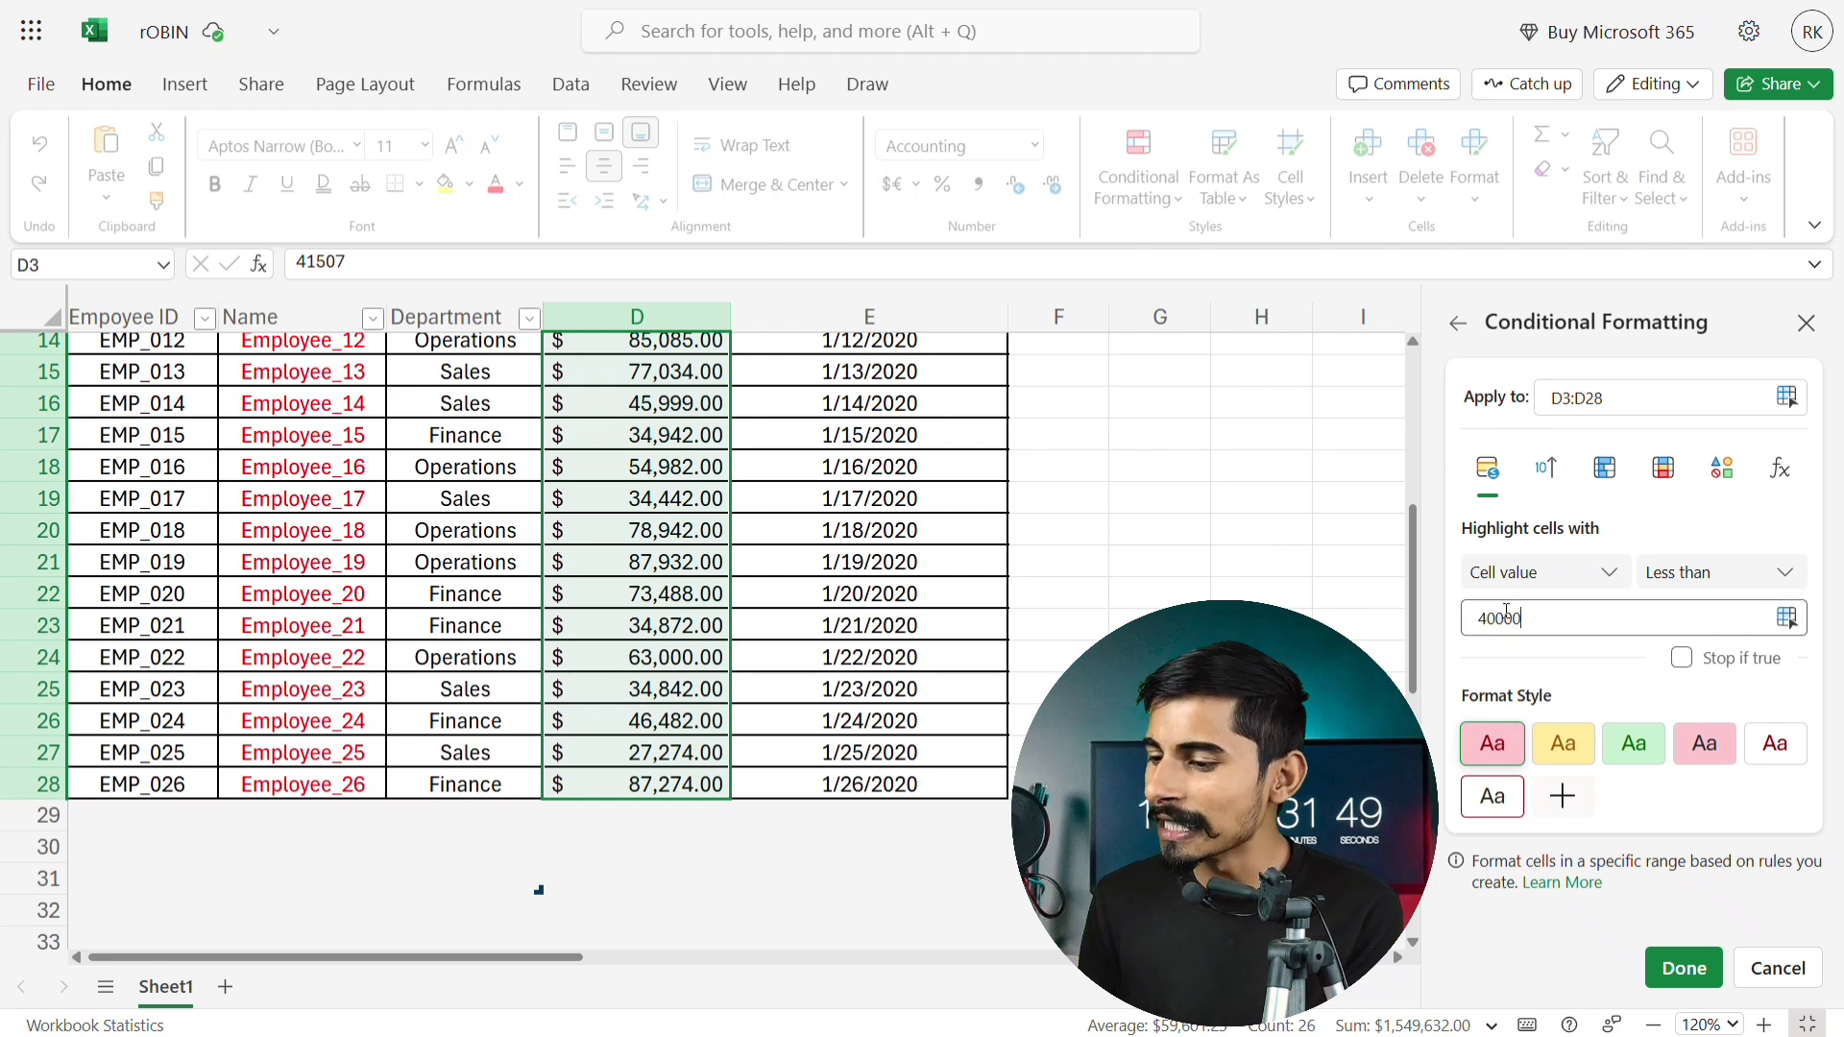
pyautogui.click(1563, 748)
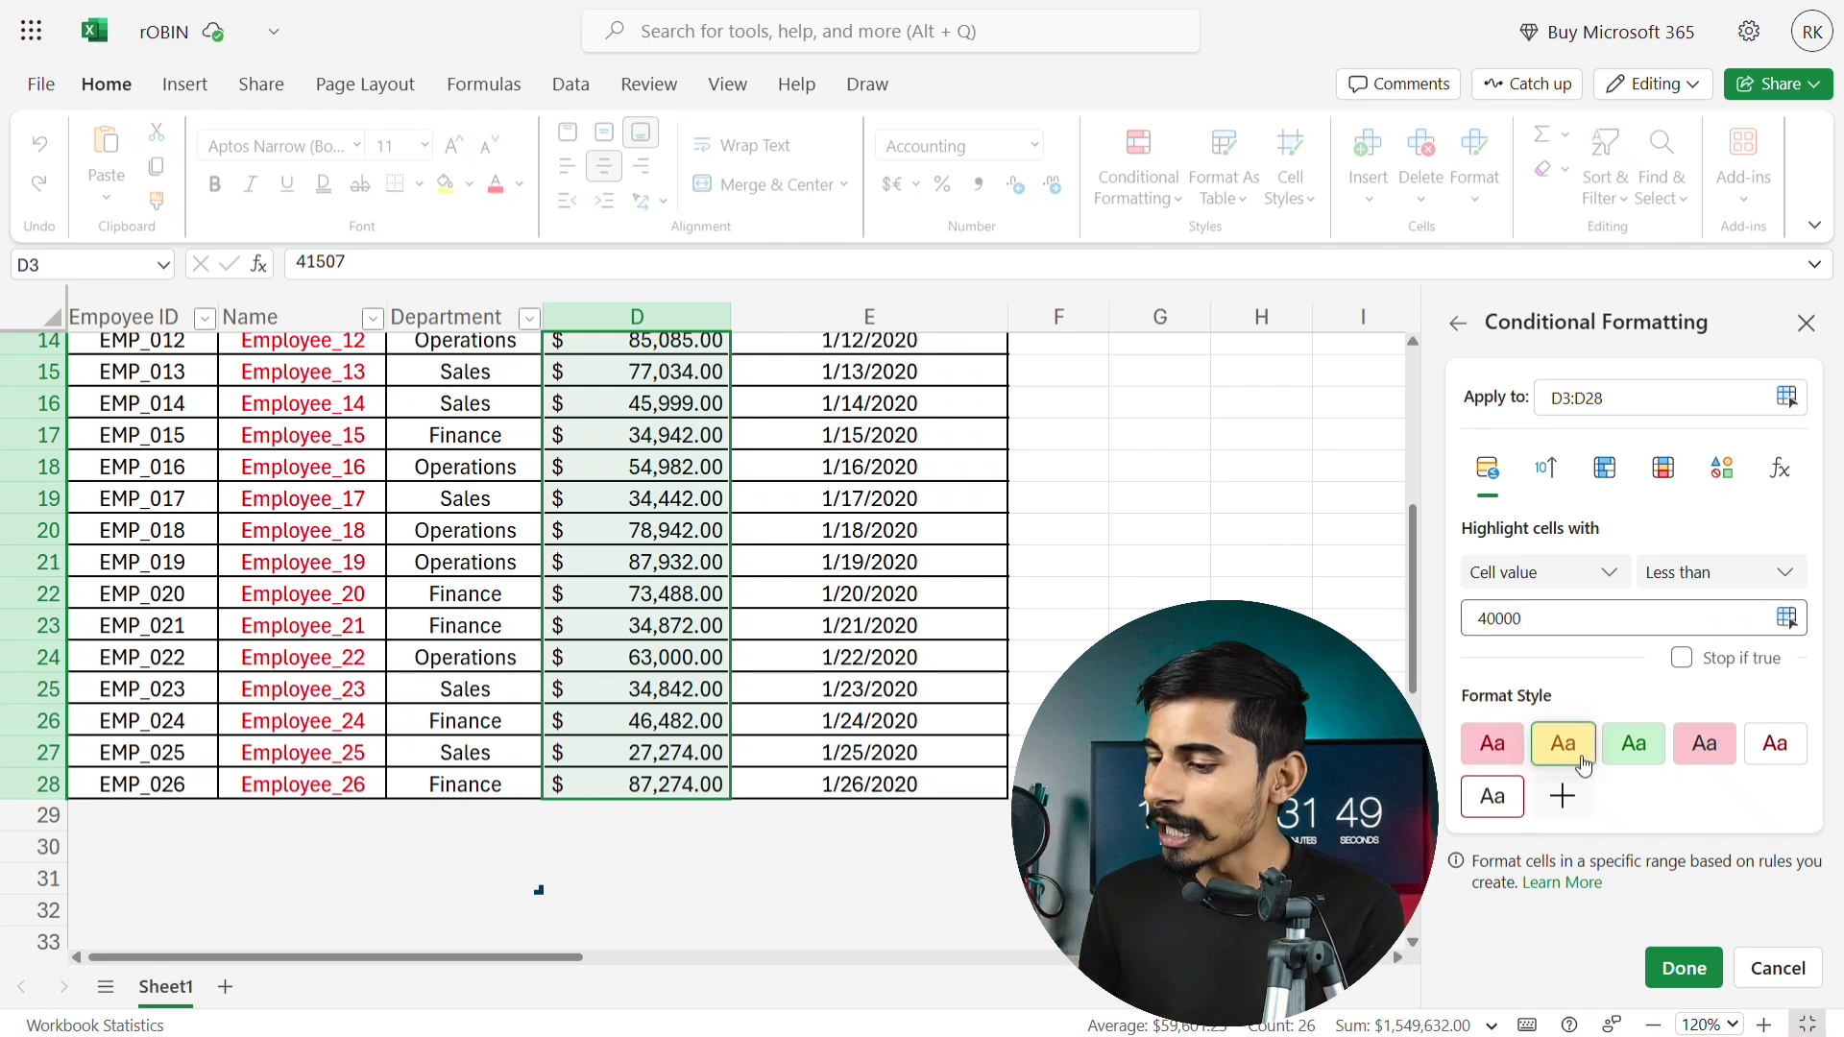
pyautogui.click(1687, 970)
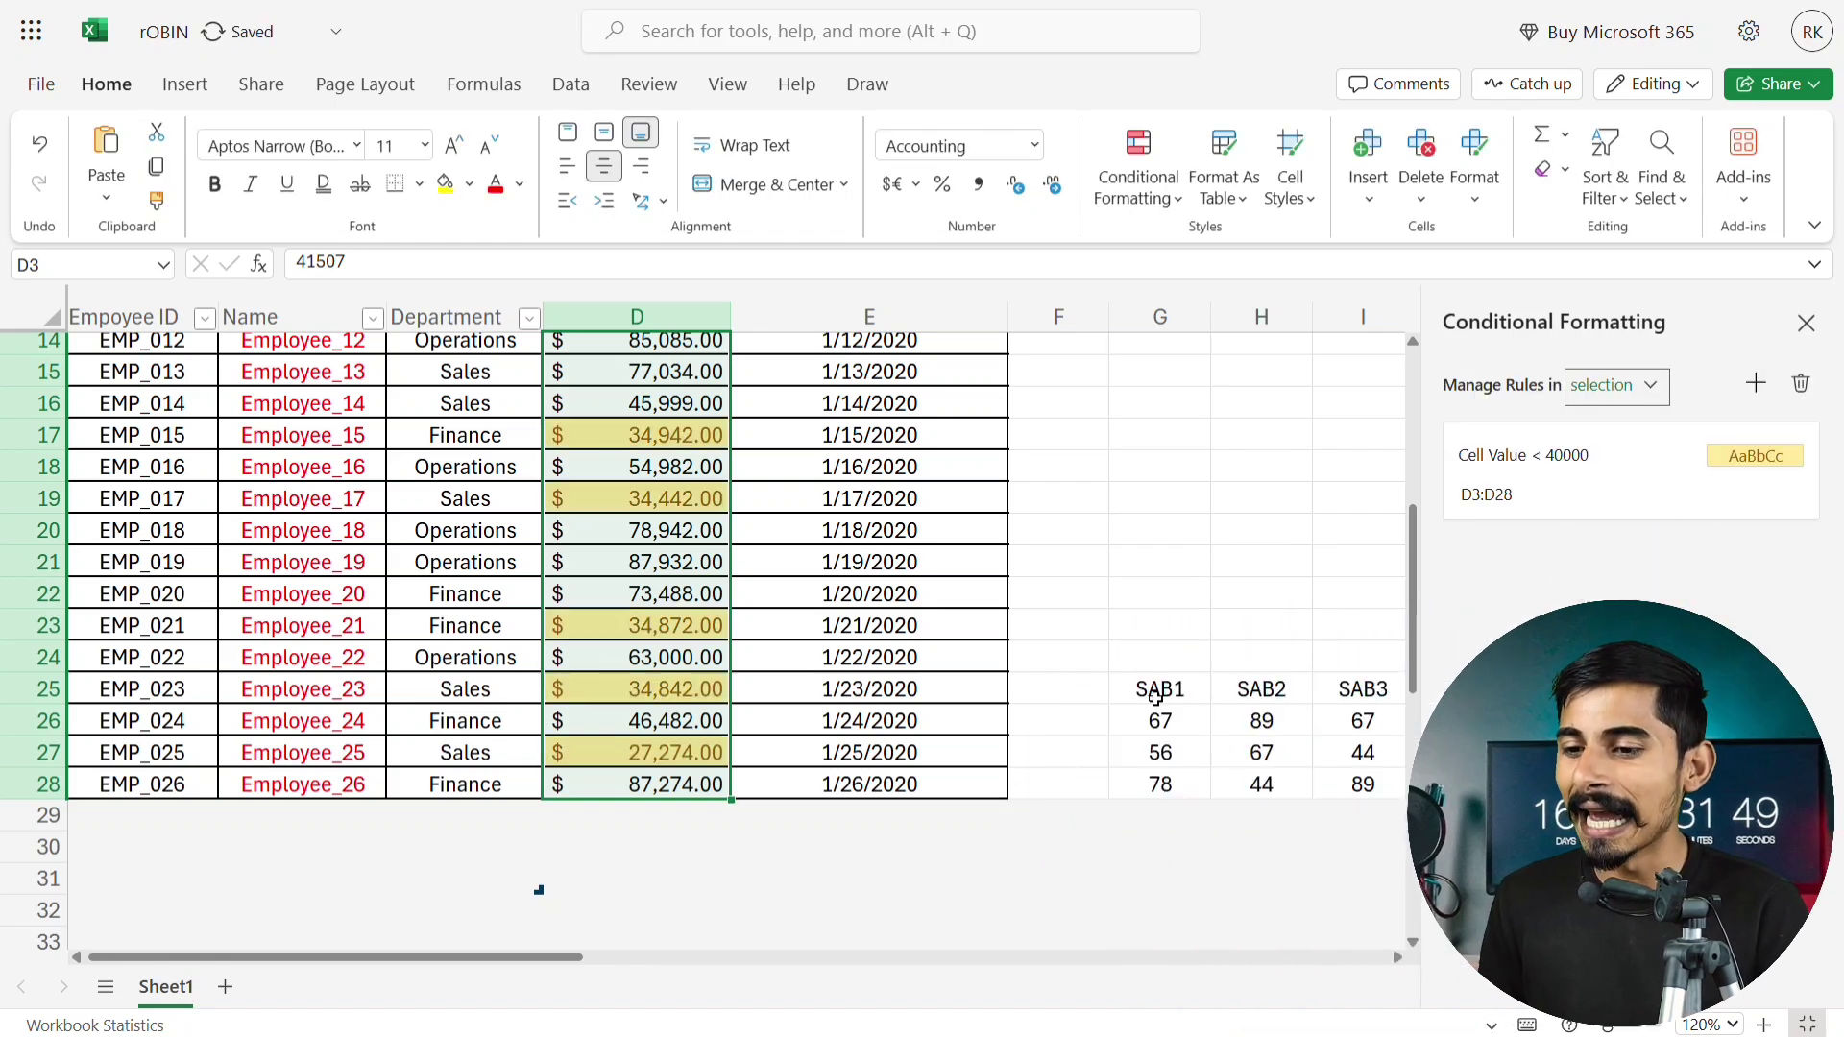
pyautogui.click(1807, 324)
pyautogui.scroll(3, 1153, 506)
pyautogui.click(1154, 508)
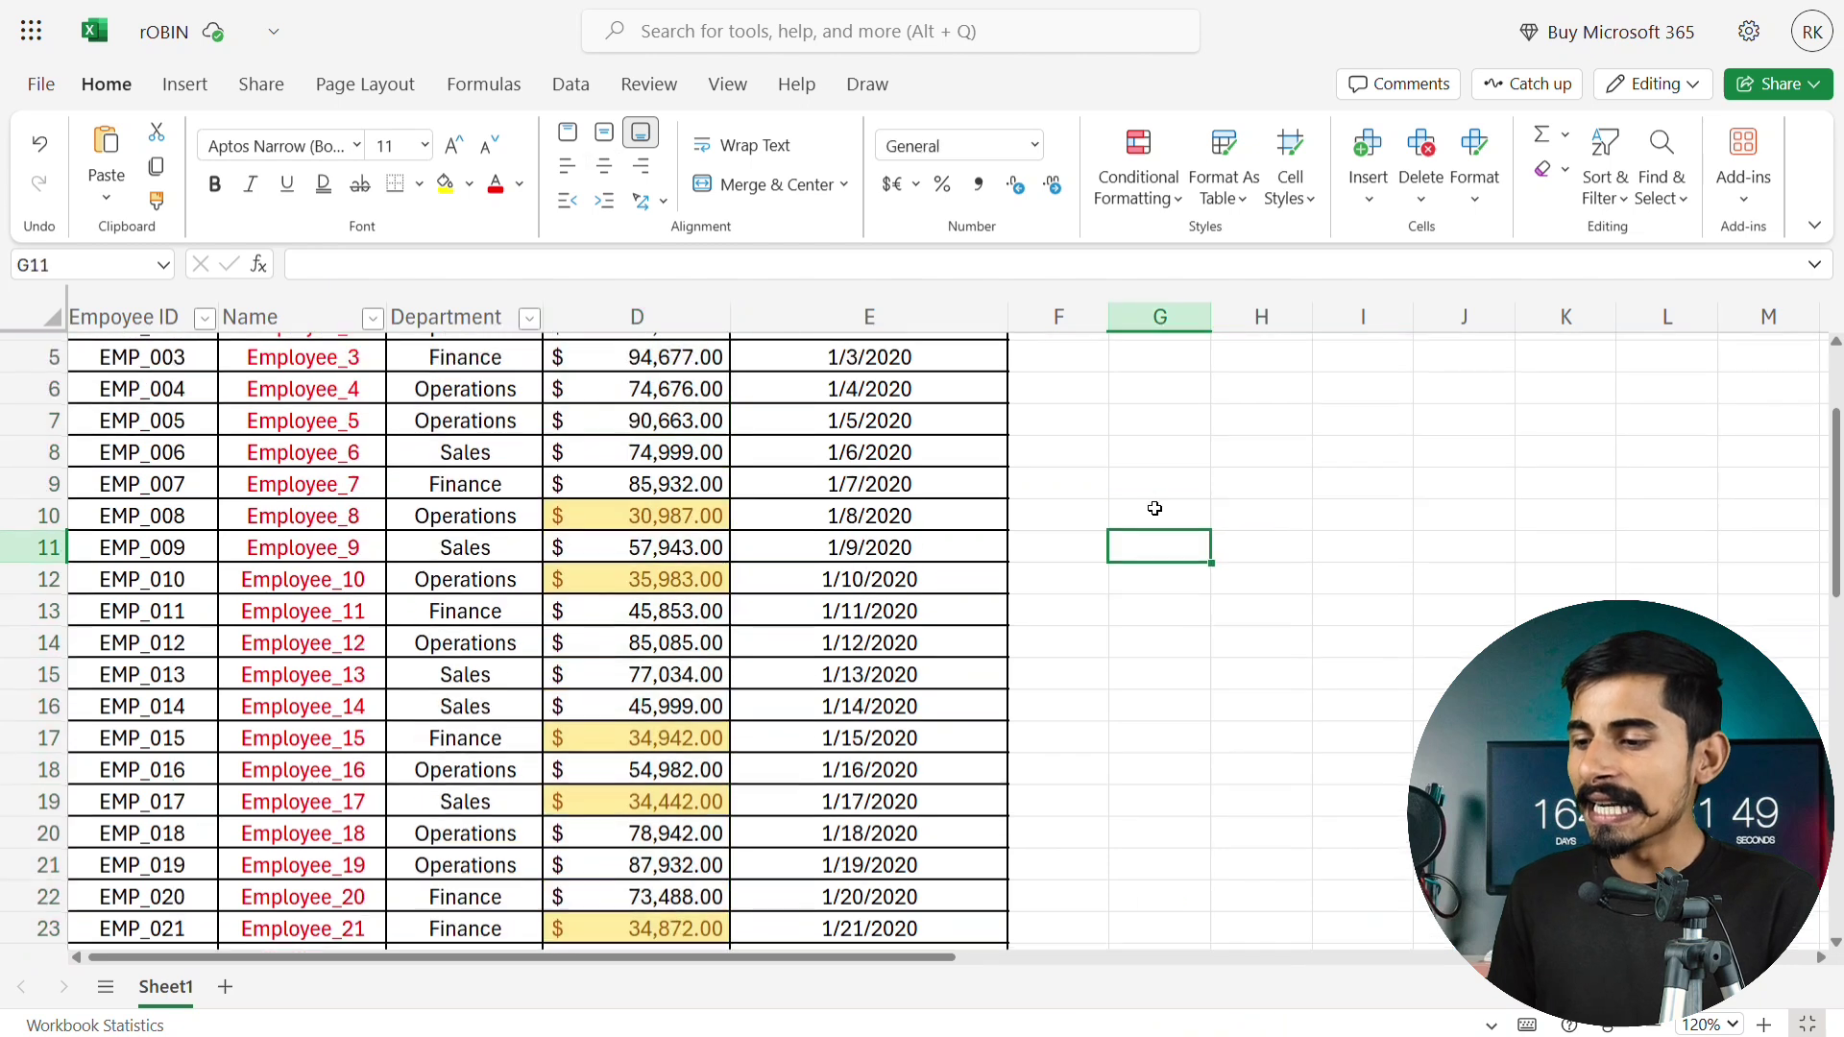
pyautogui.scroll(2, 1154, 508)
pyautogui.click(1060, 533)
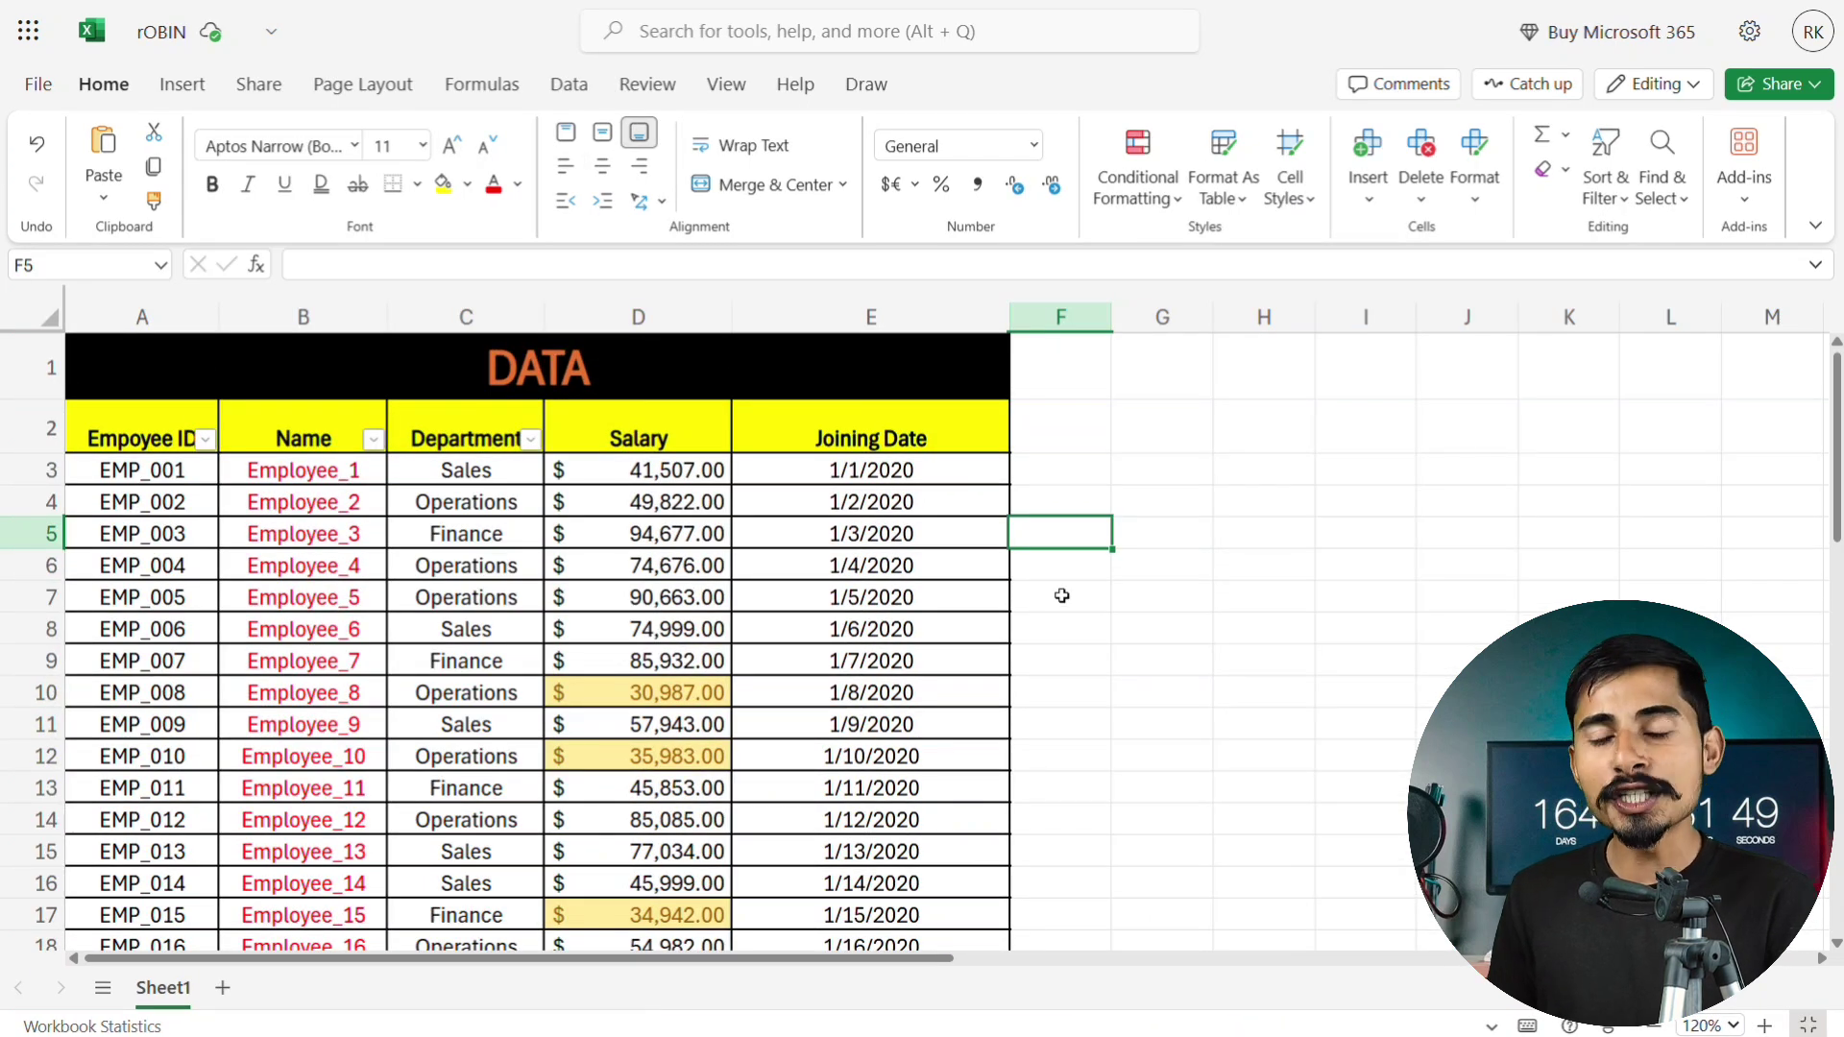
# Add a conditional formatting rule that highlights Department cells C3:C31 containing the text "Sales" in the red style.
pyautogui.click(471, 471)
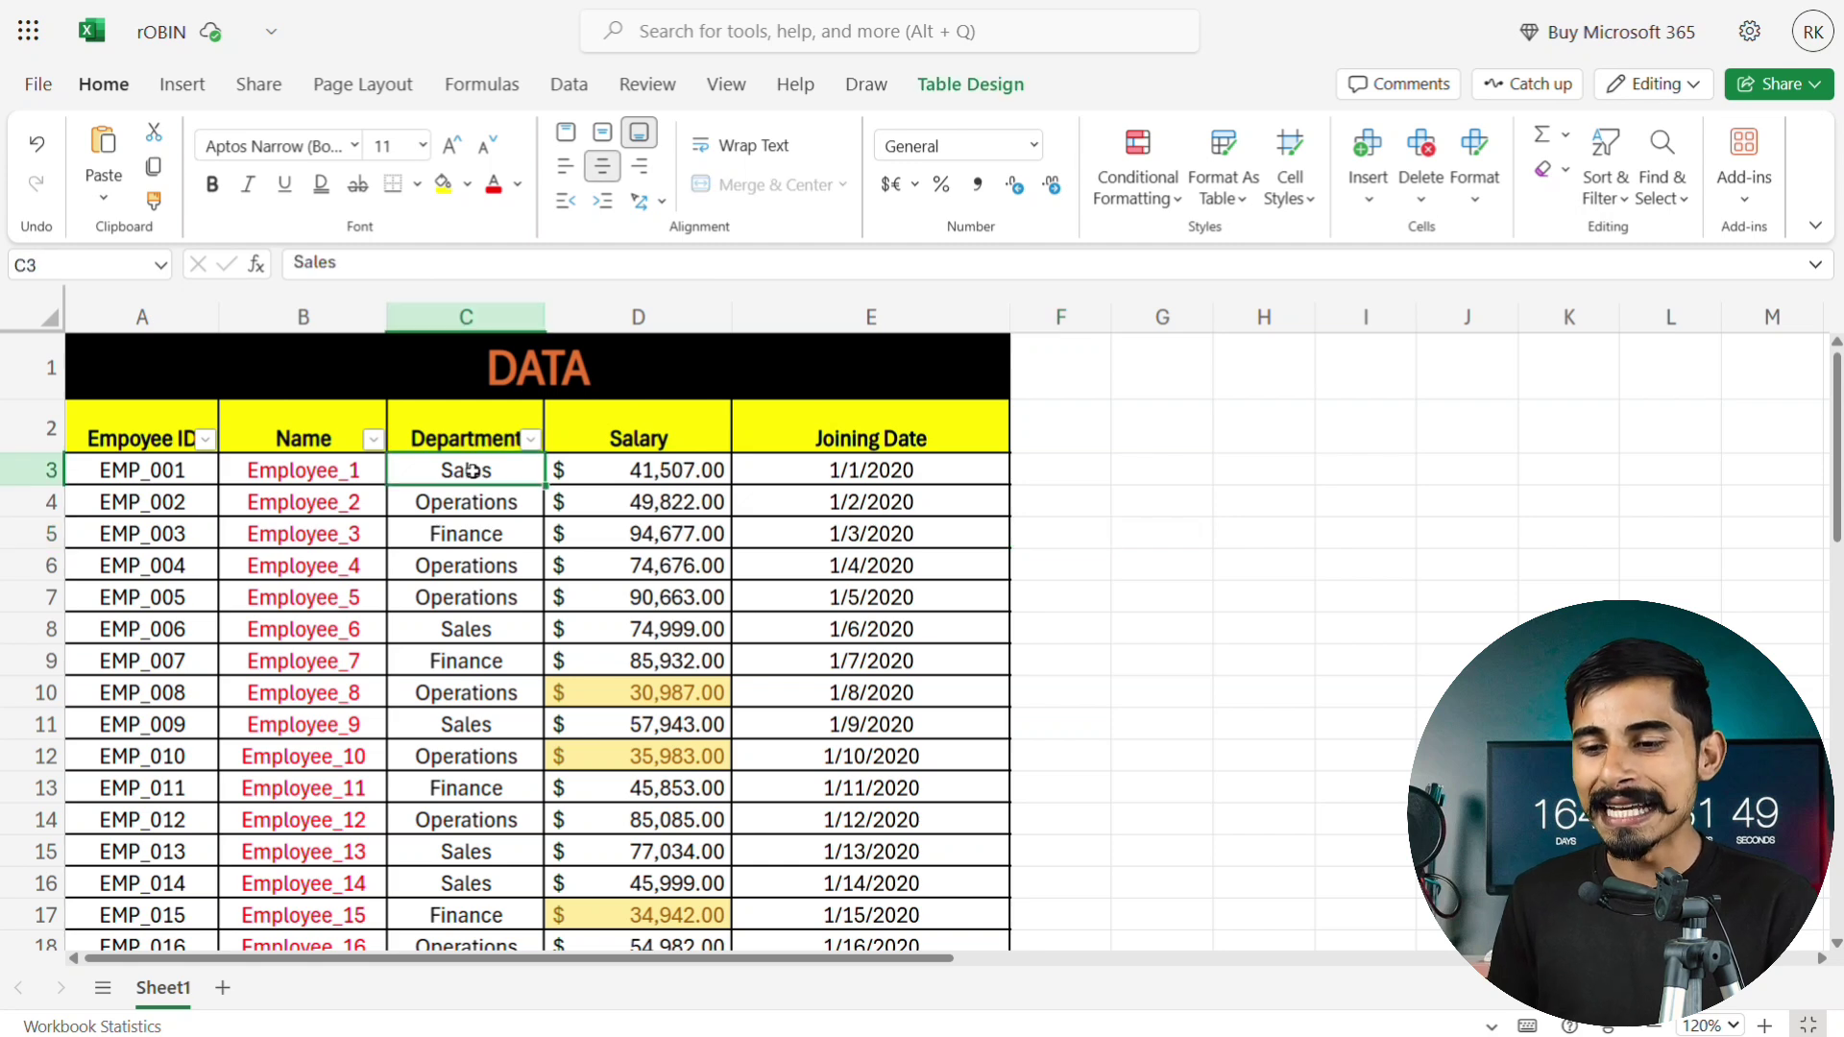
pyautogui.hotkey('ctrl', 'shift', 'Down')
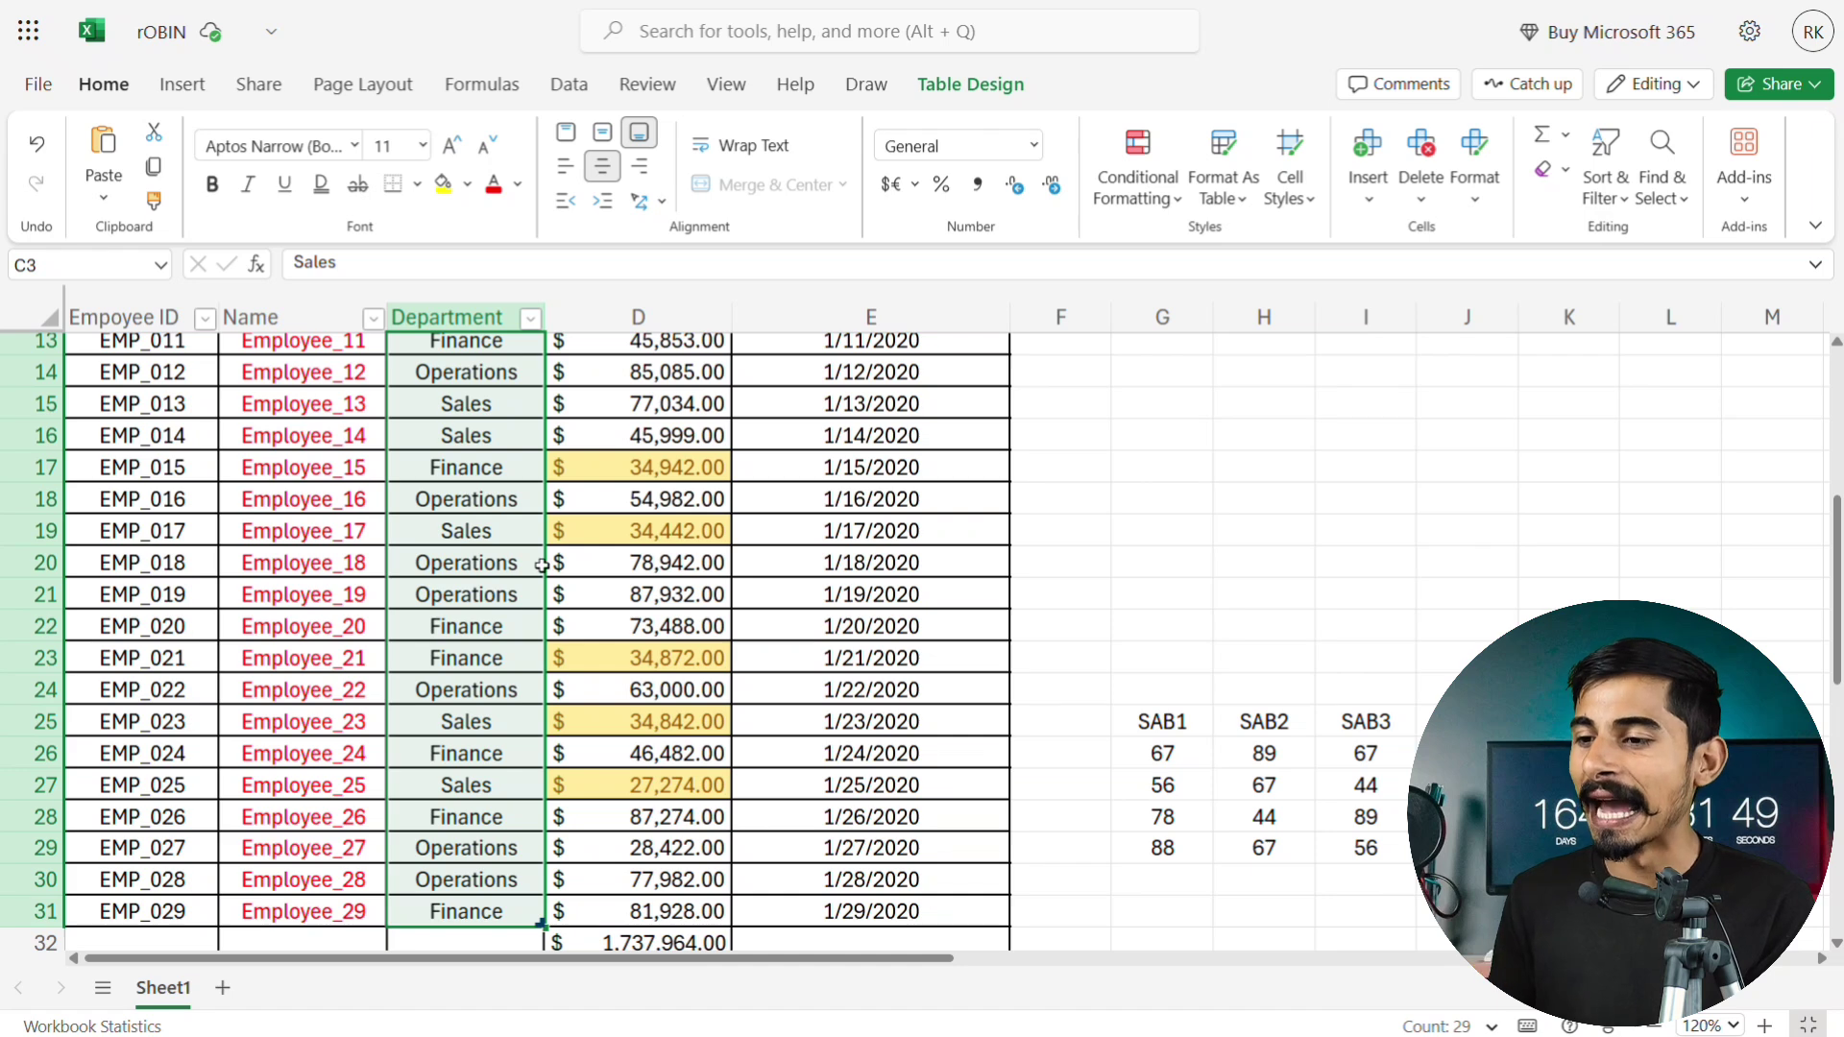
pyautogui.click(1153, 206)
pyautogui.moveTo(1177, 274)
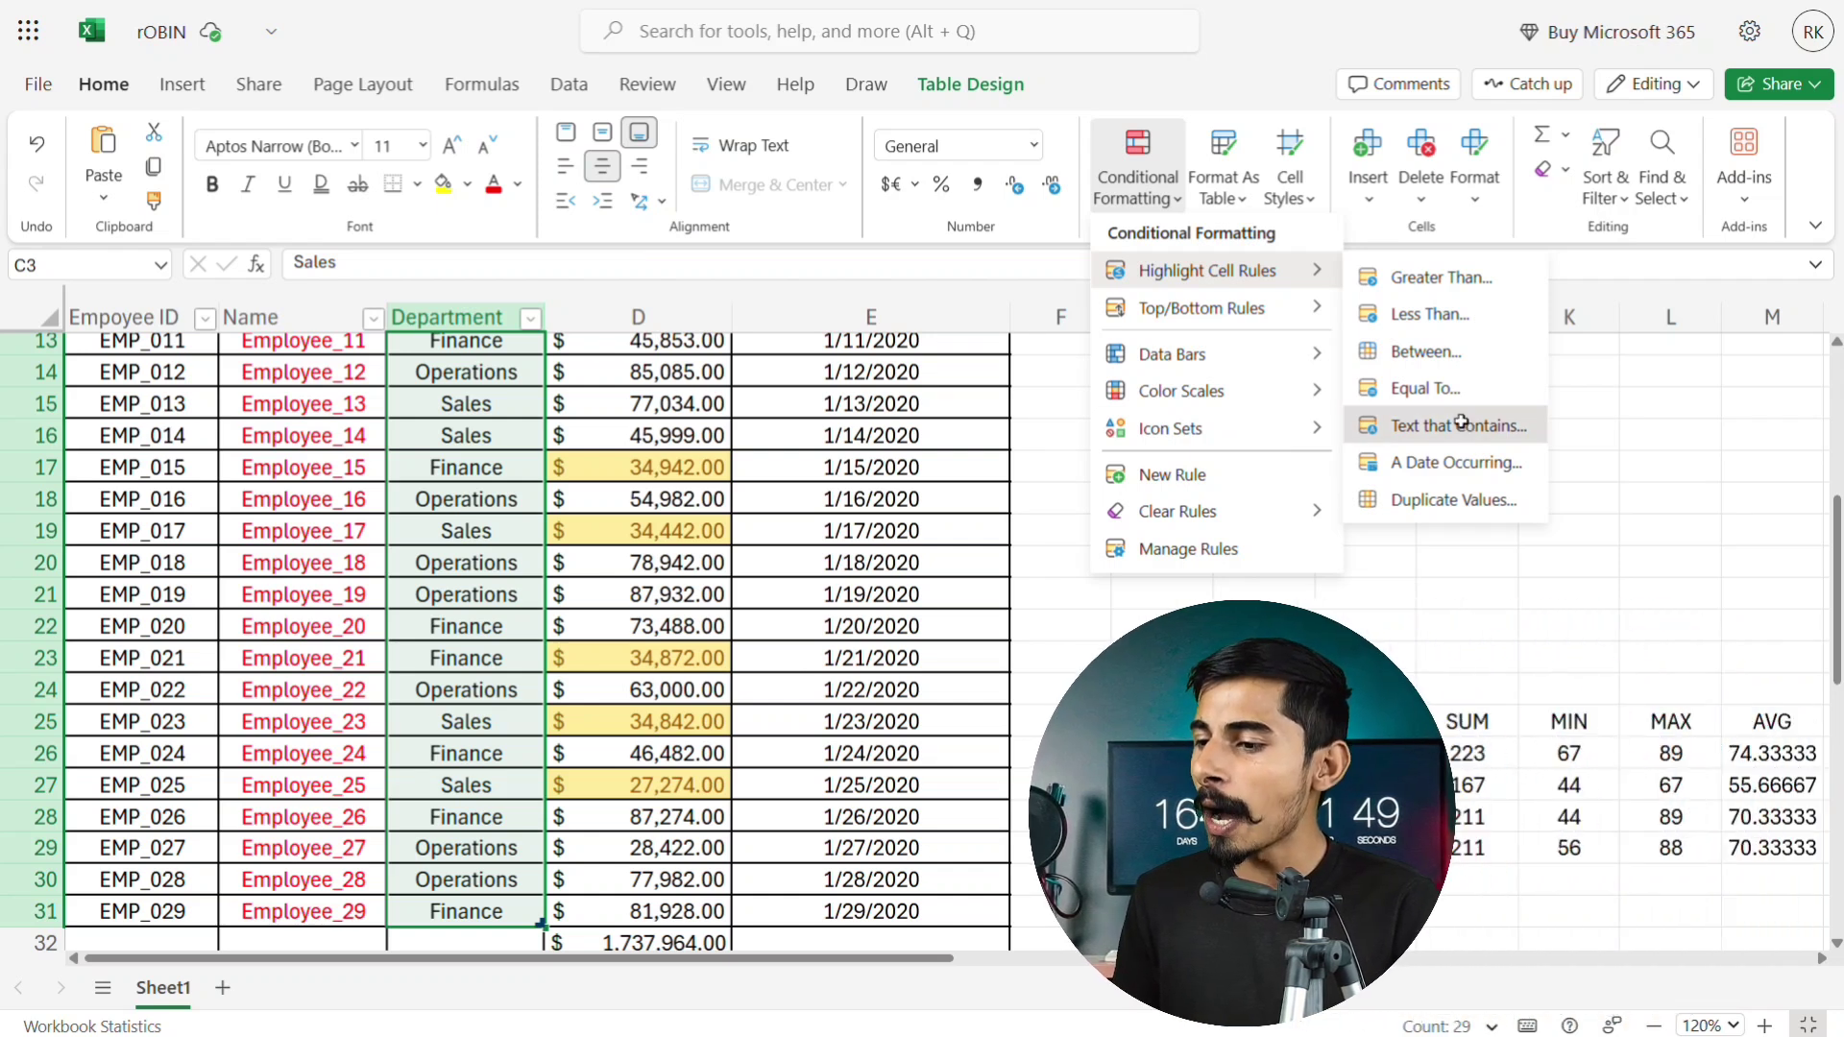
pyautogui.click(1461, 424)
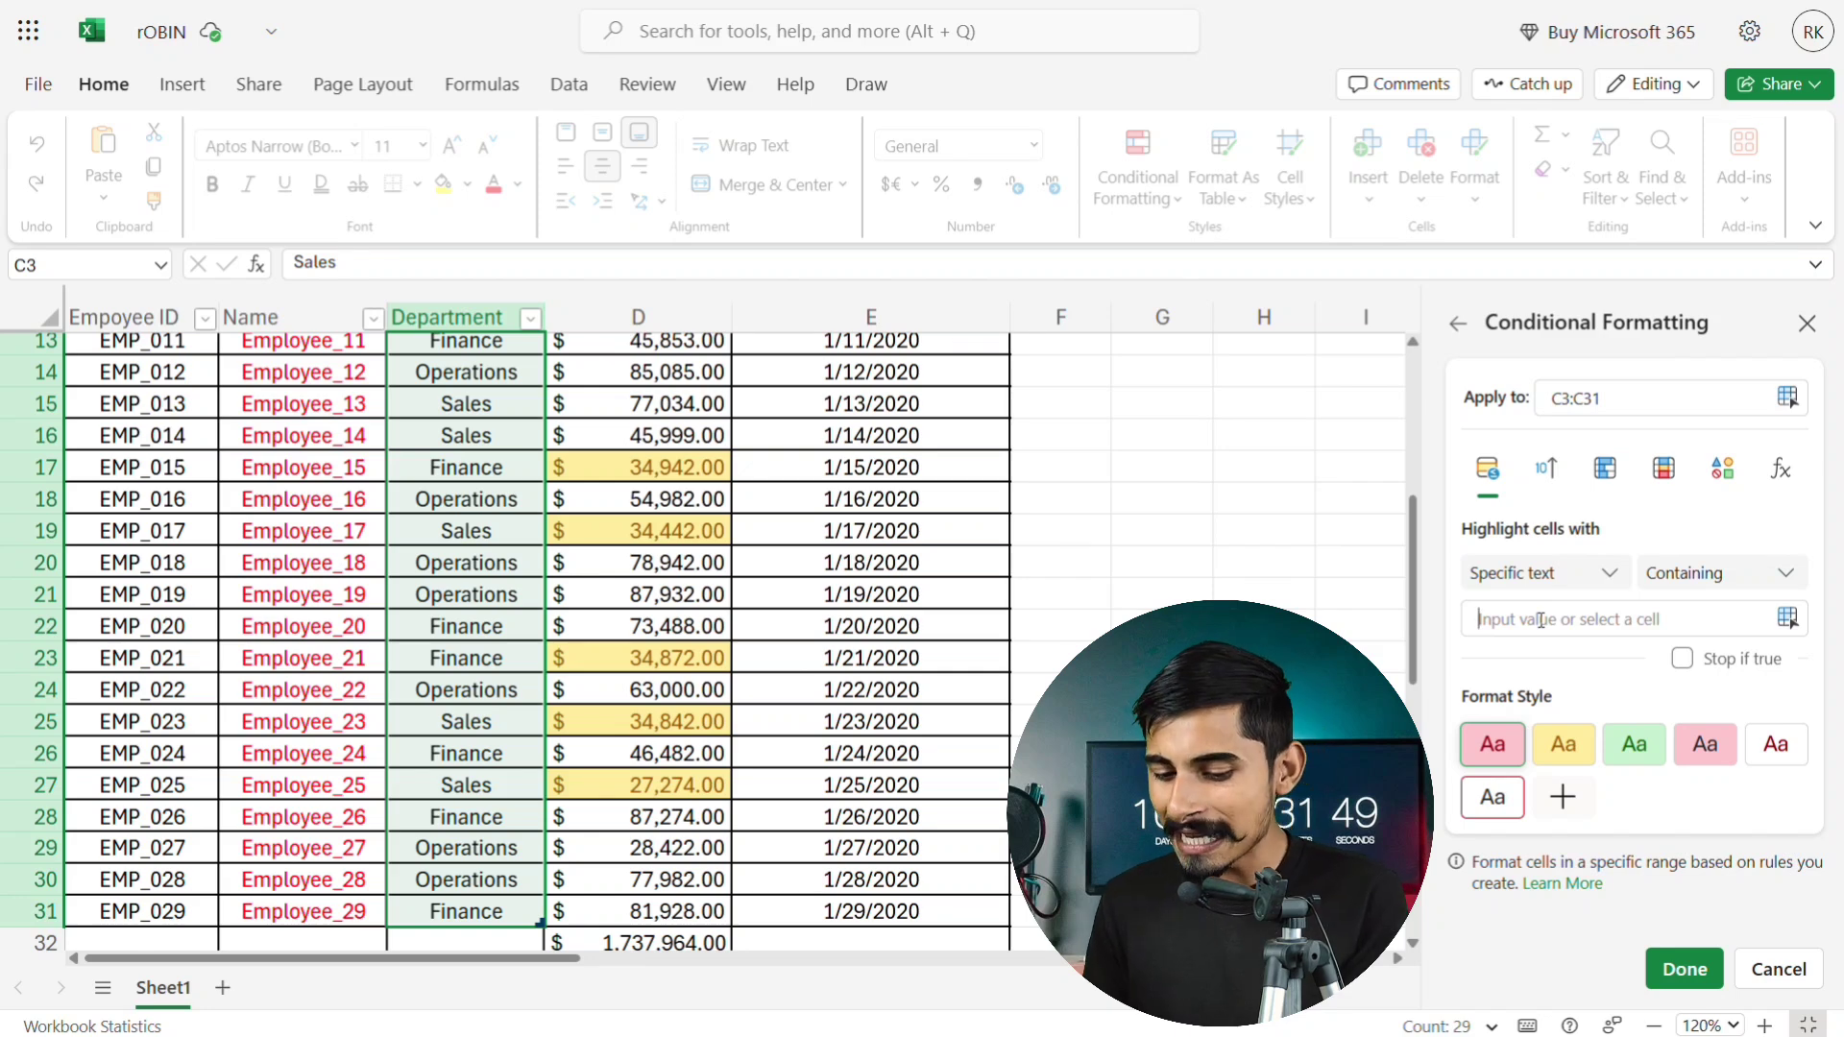
pyautogui.click(1540, 620)
pyautogui.write('Sales')
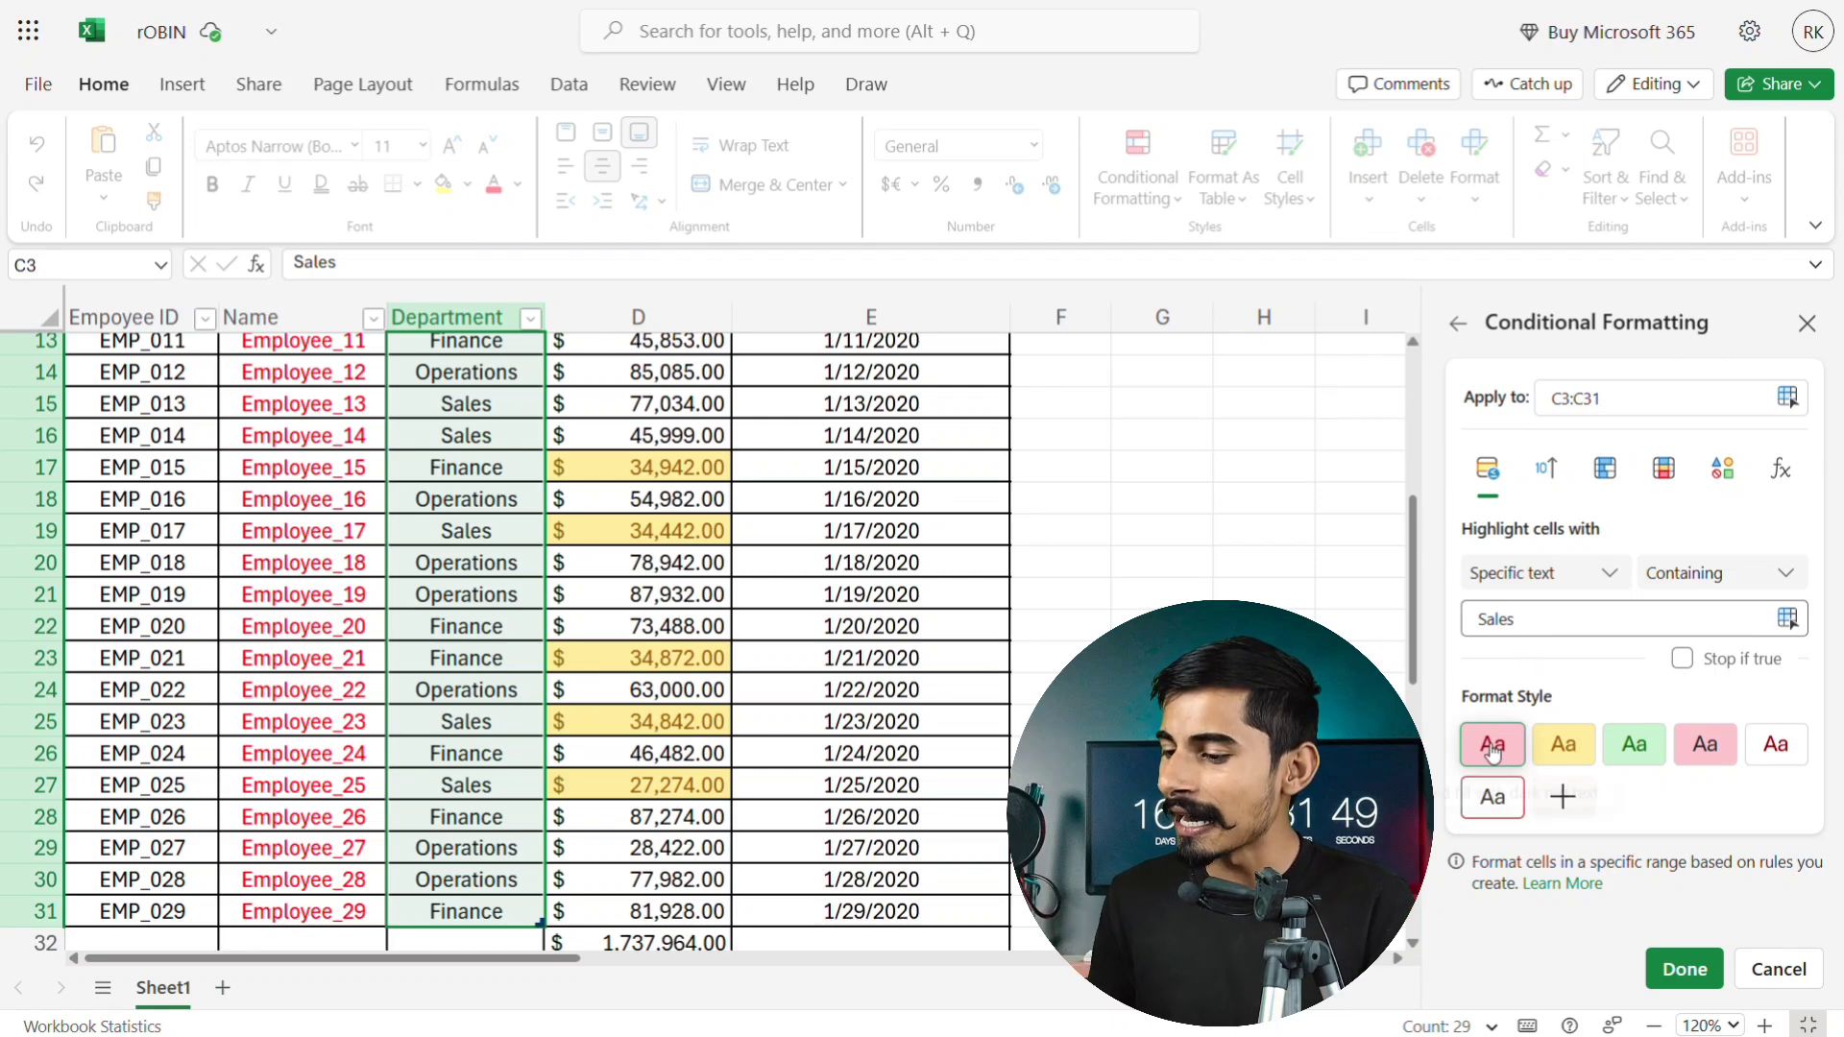
pyautogui.click(1683, 970)
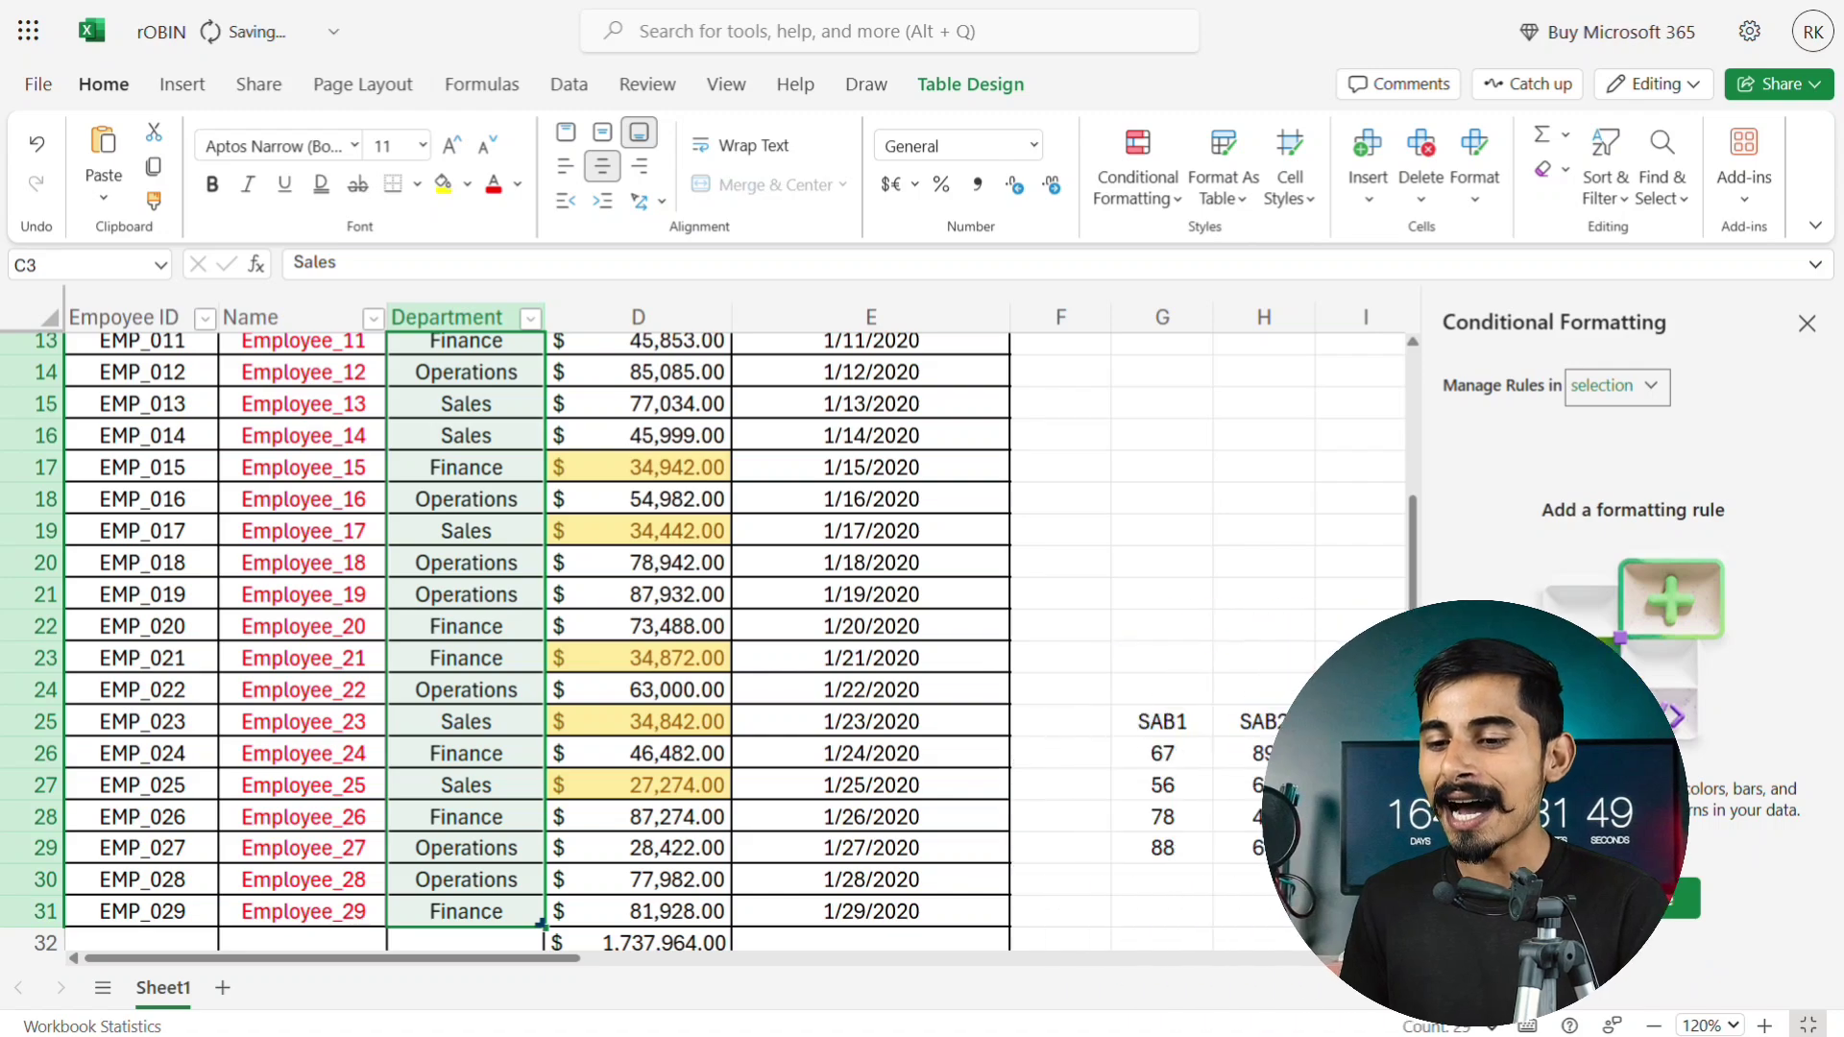
pyautogui.scroll(5, 653, 694)
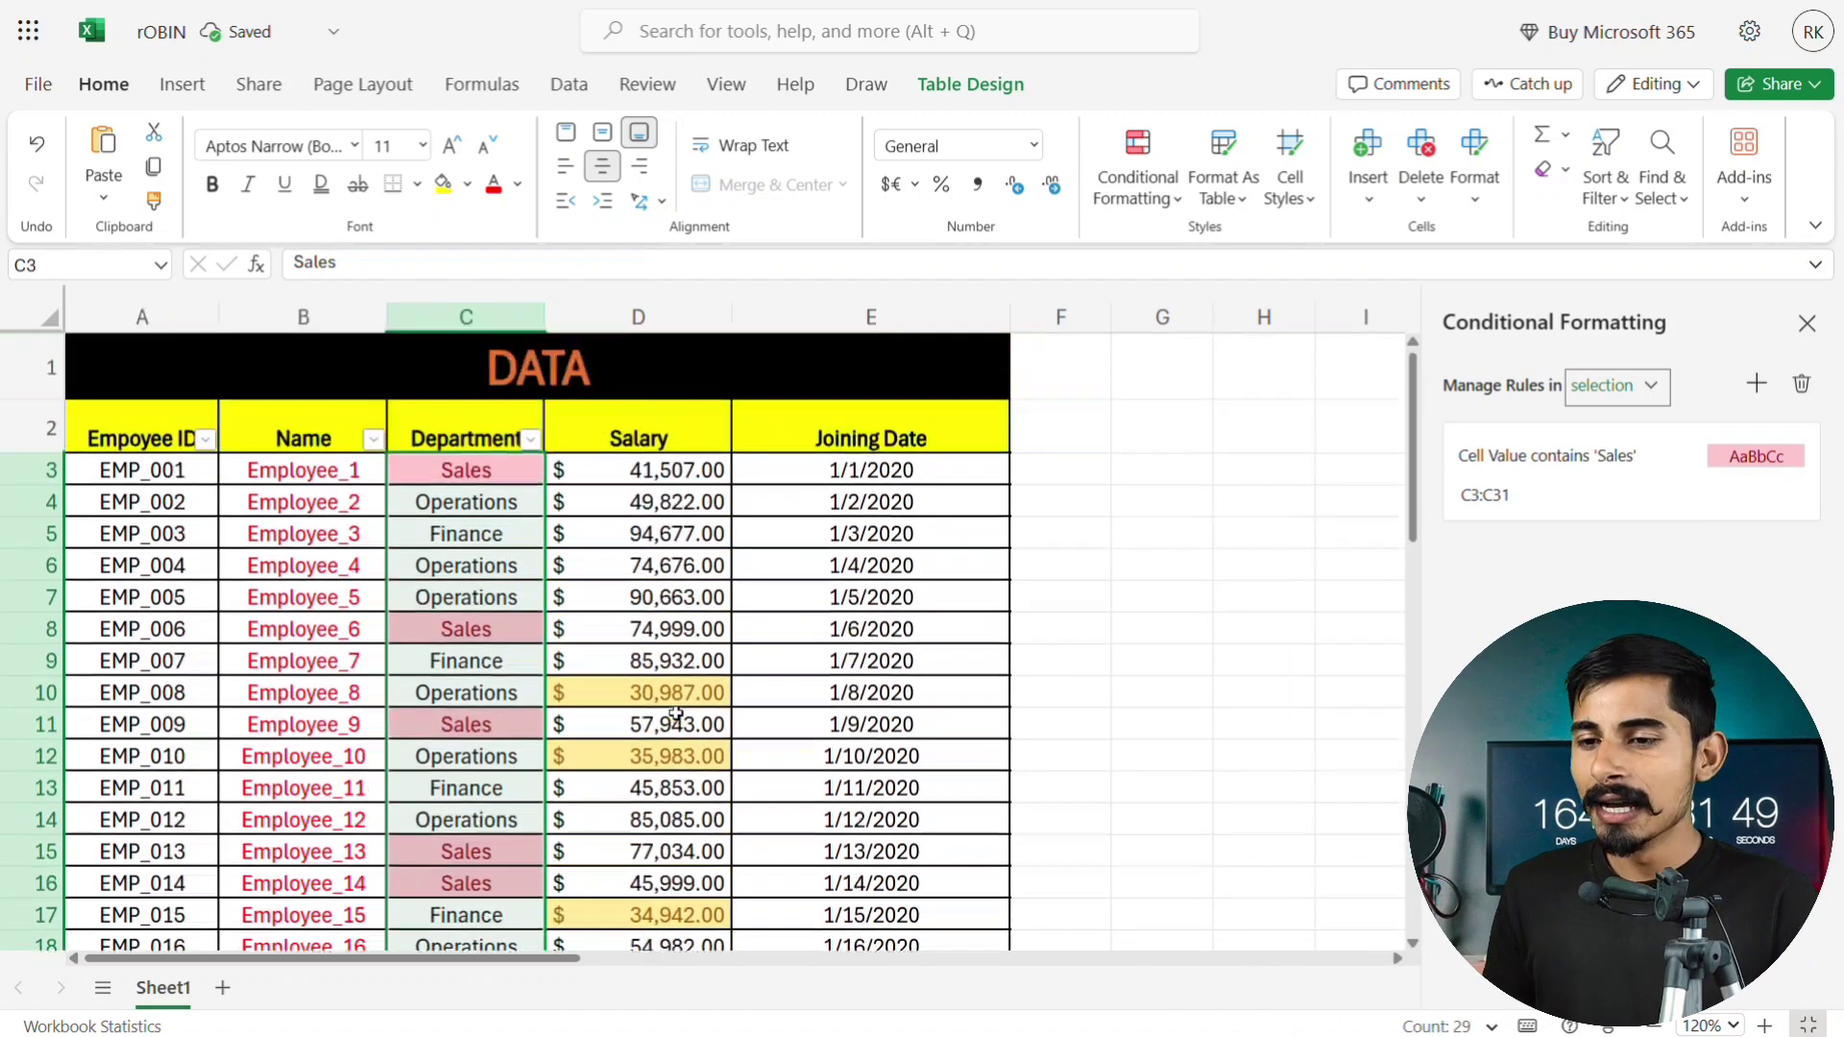
pyautogui.click(794, 671)
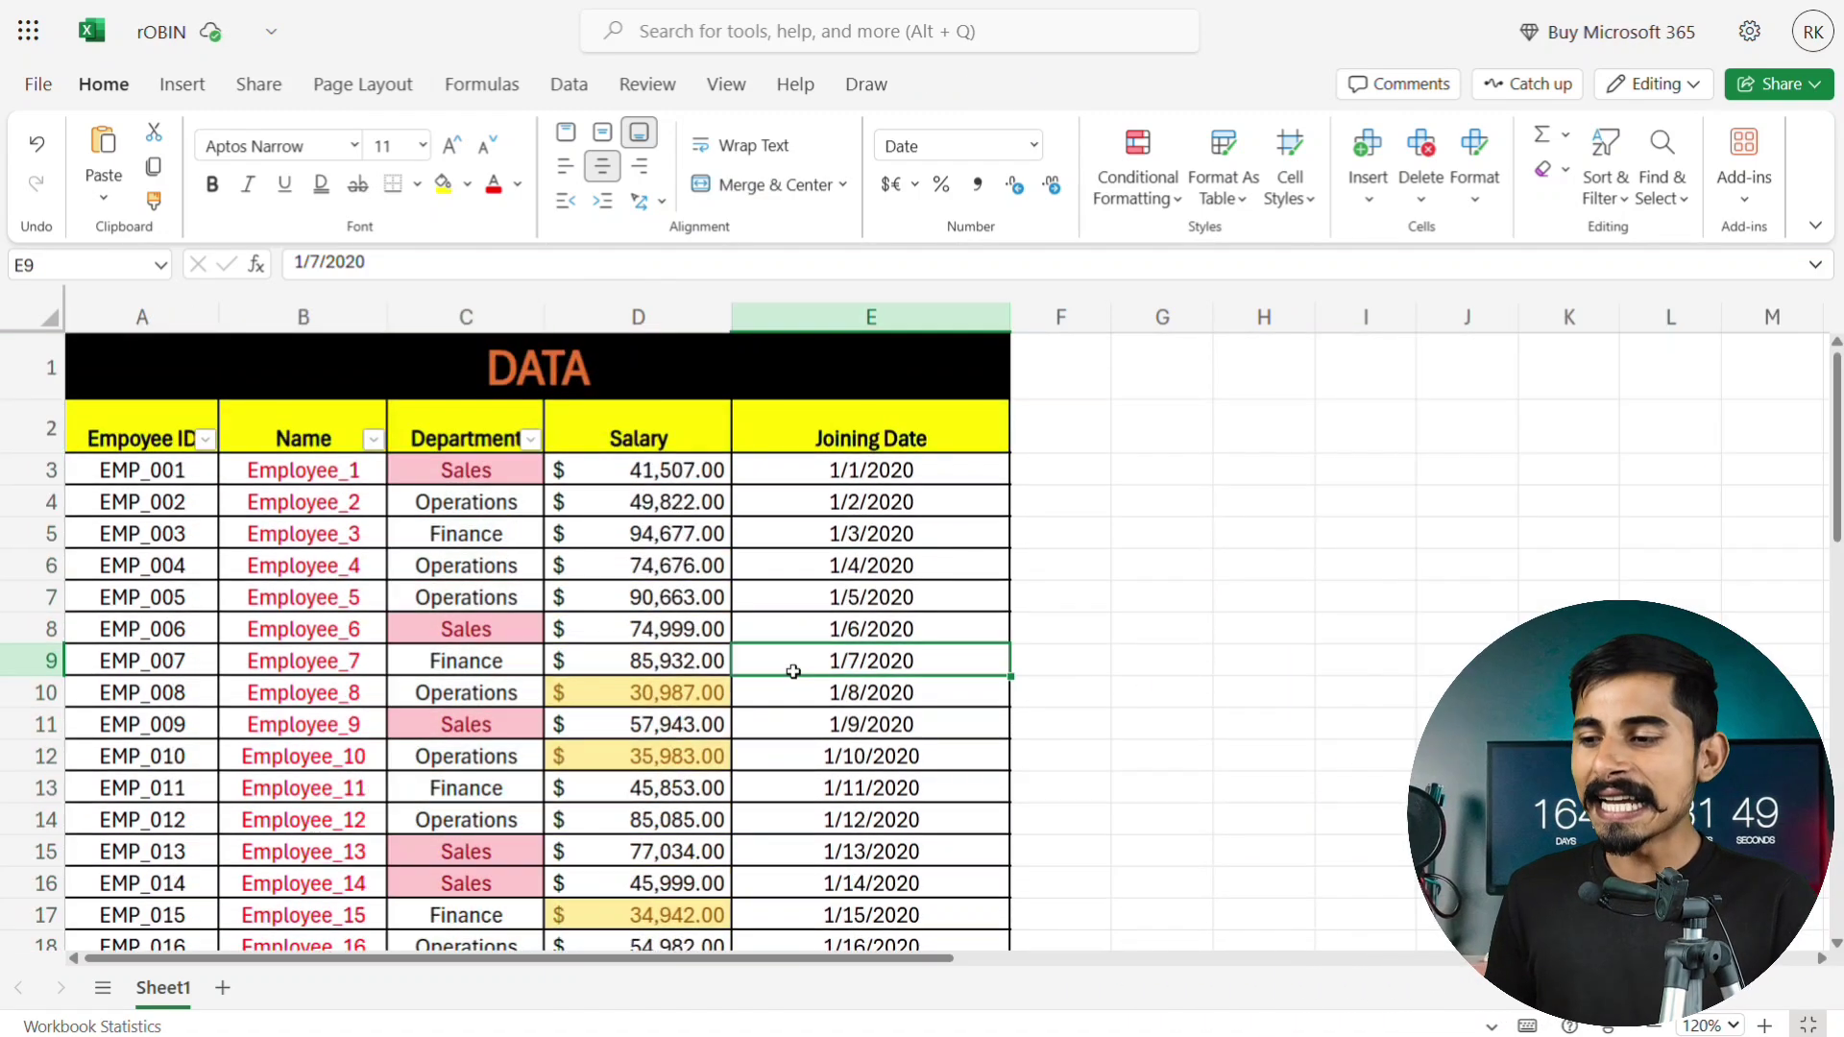
pyautogui.click(362, 625)
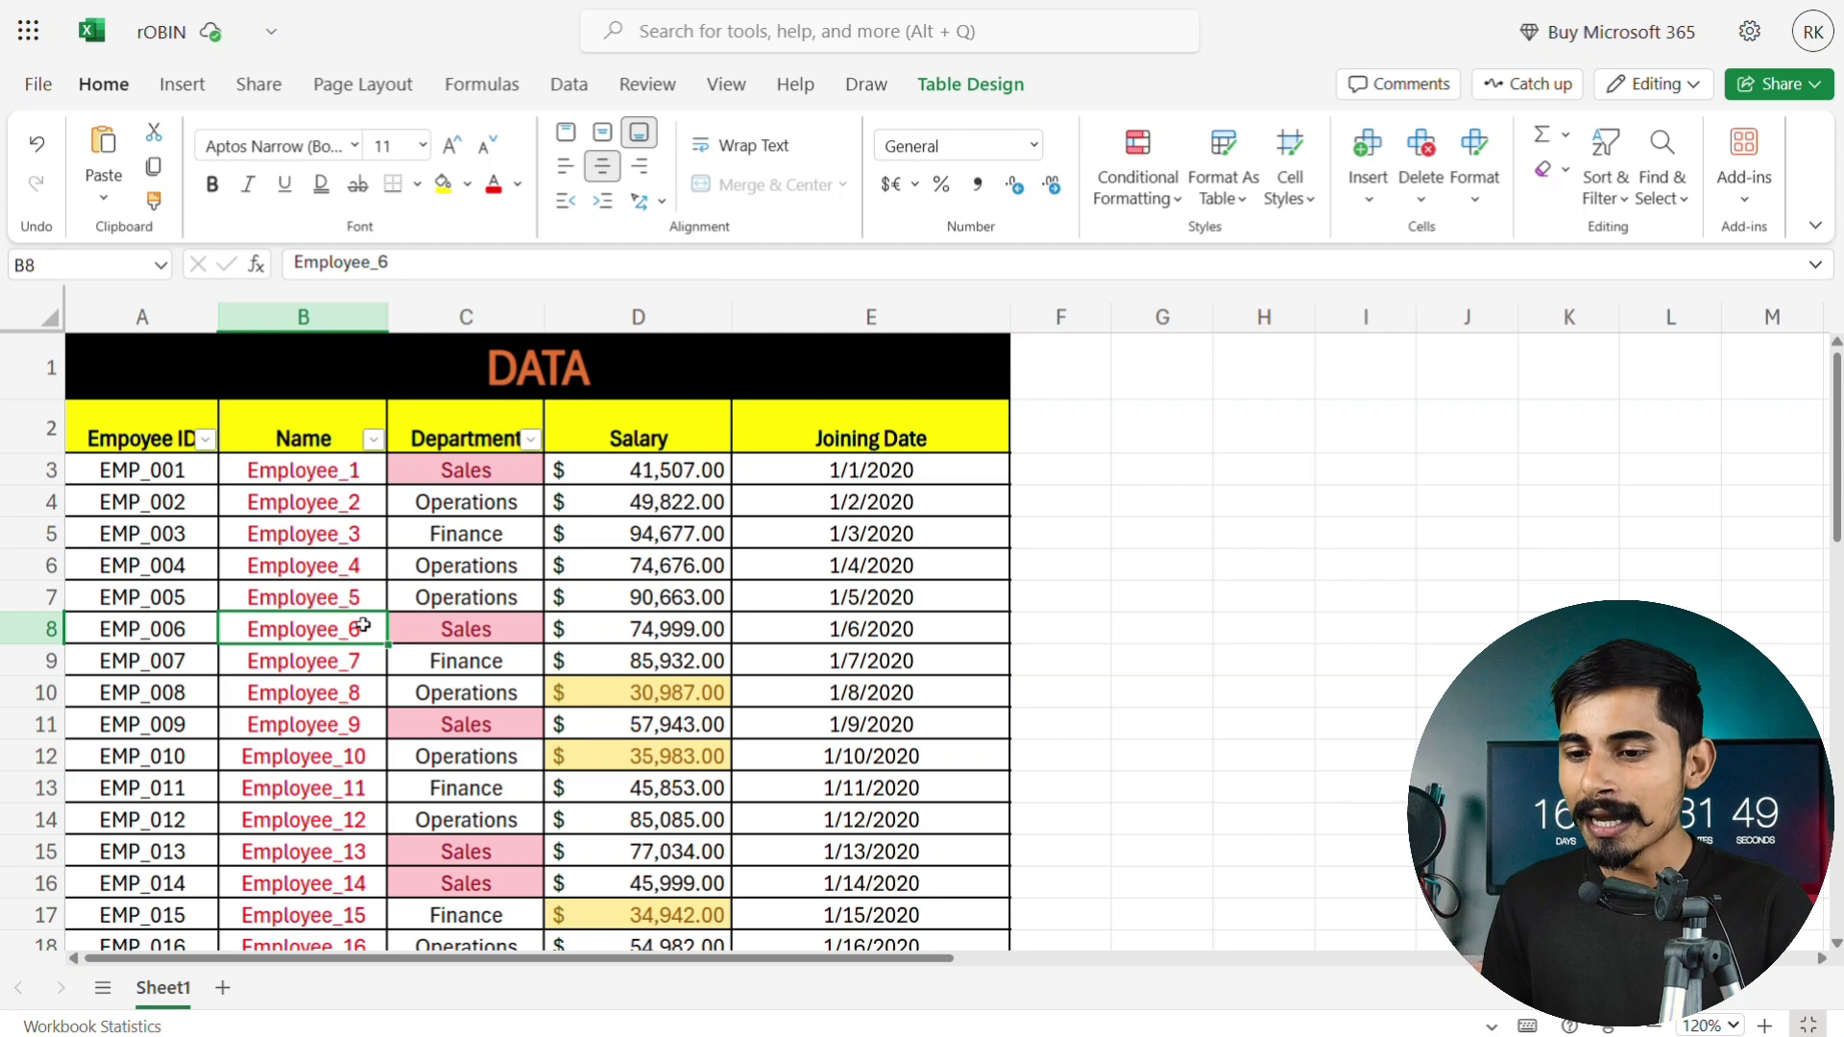
# Change the Name entry in cell B8 to Employee_3.
pyautogui.doubleClick(362, 626)
pyautogui.press('BackSpace')
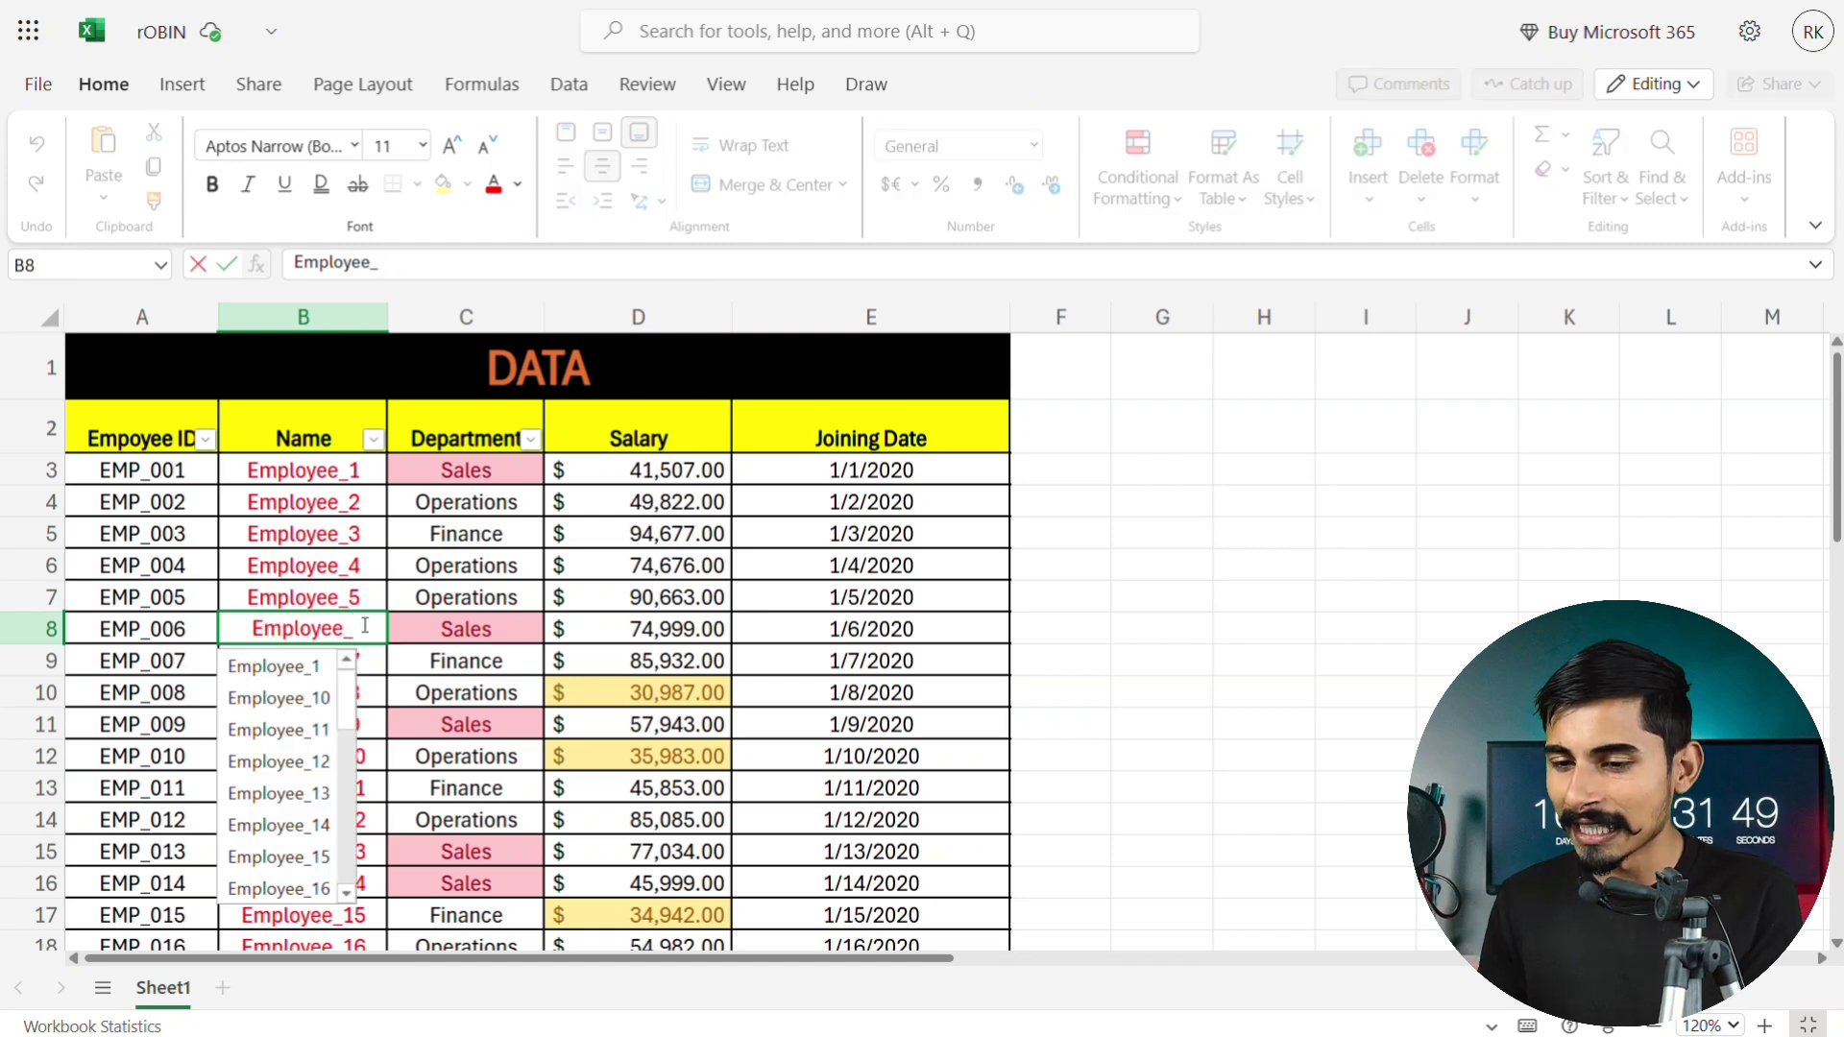
pyautogui.write('3')
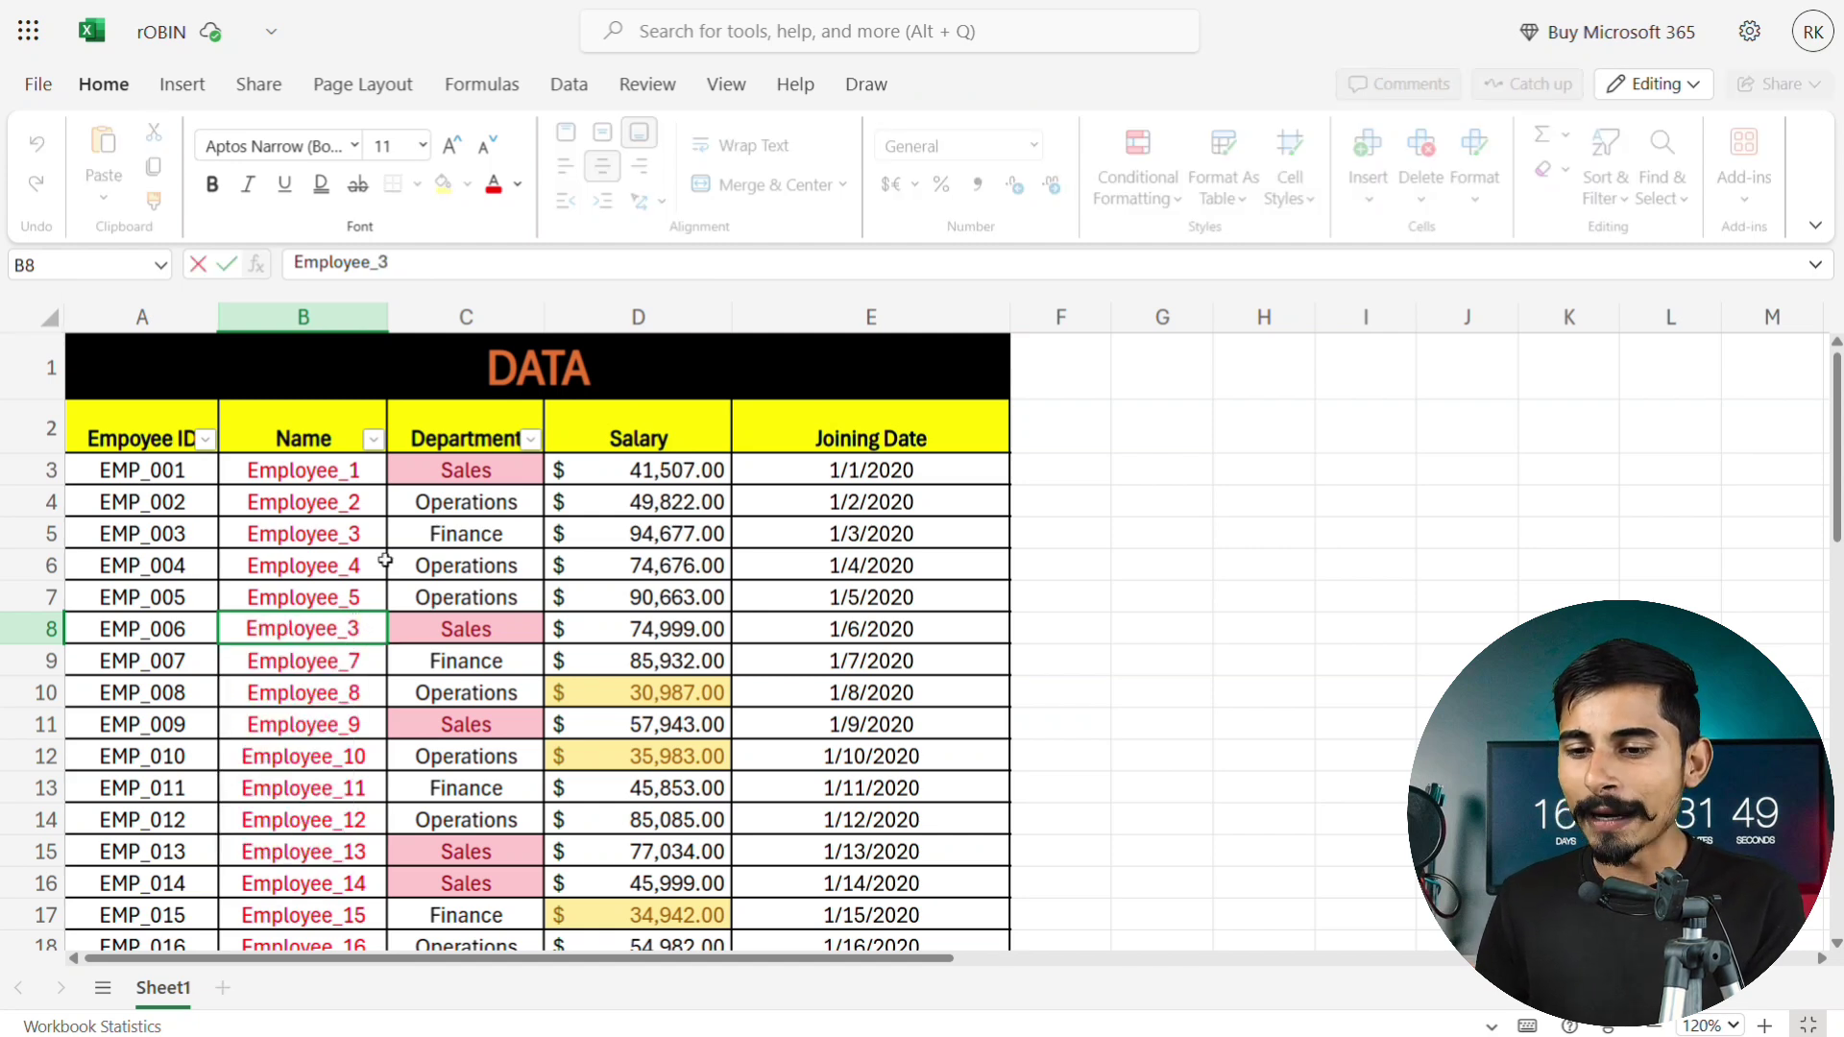
# Add a conditional formatting rule that highlights duplicate values in the Name cells B3:B31 with the red style.
pyautogui.click(342, 477)
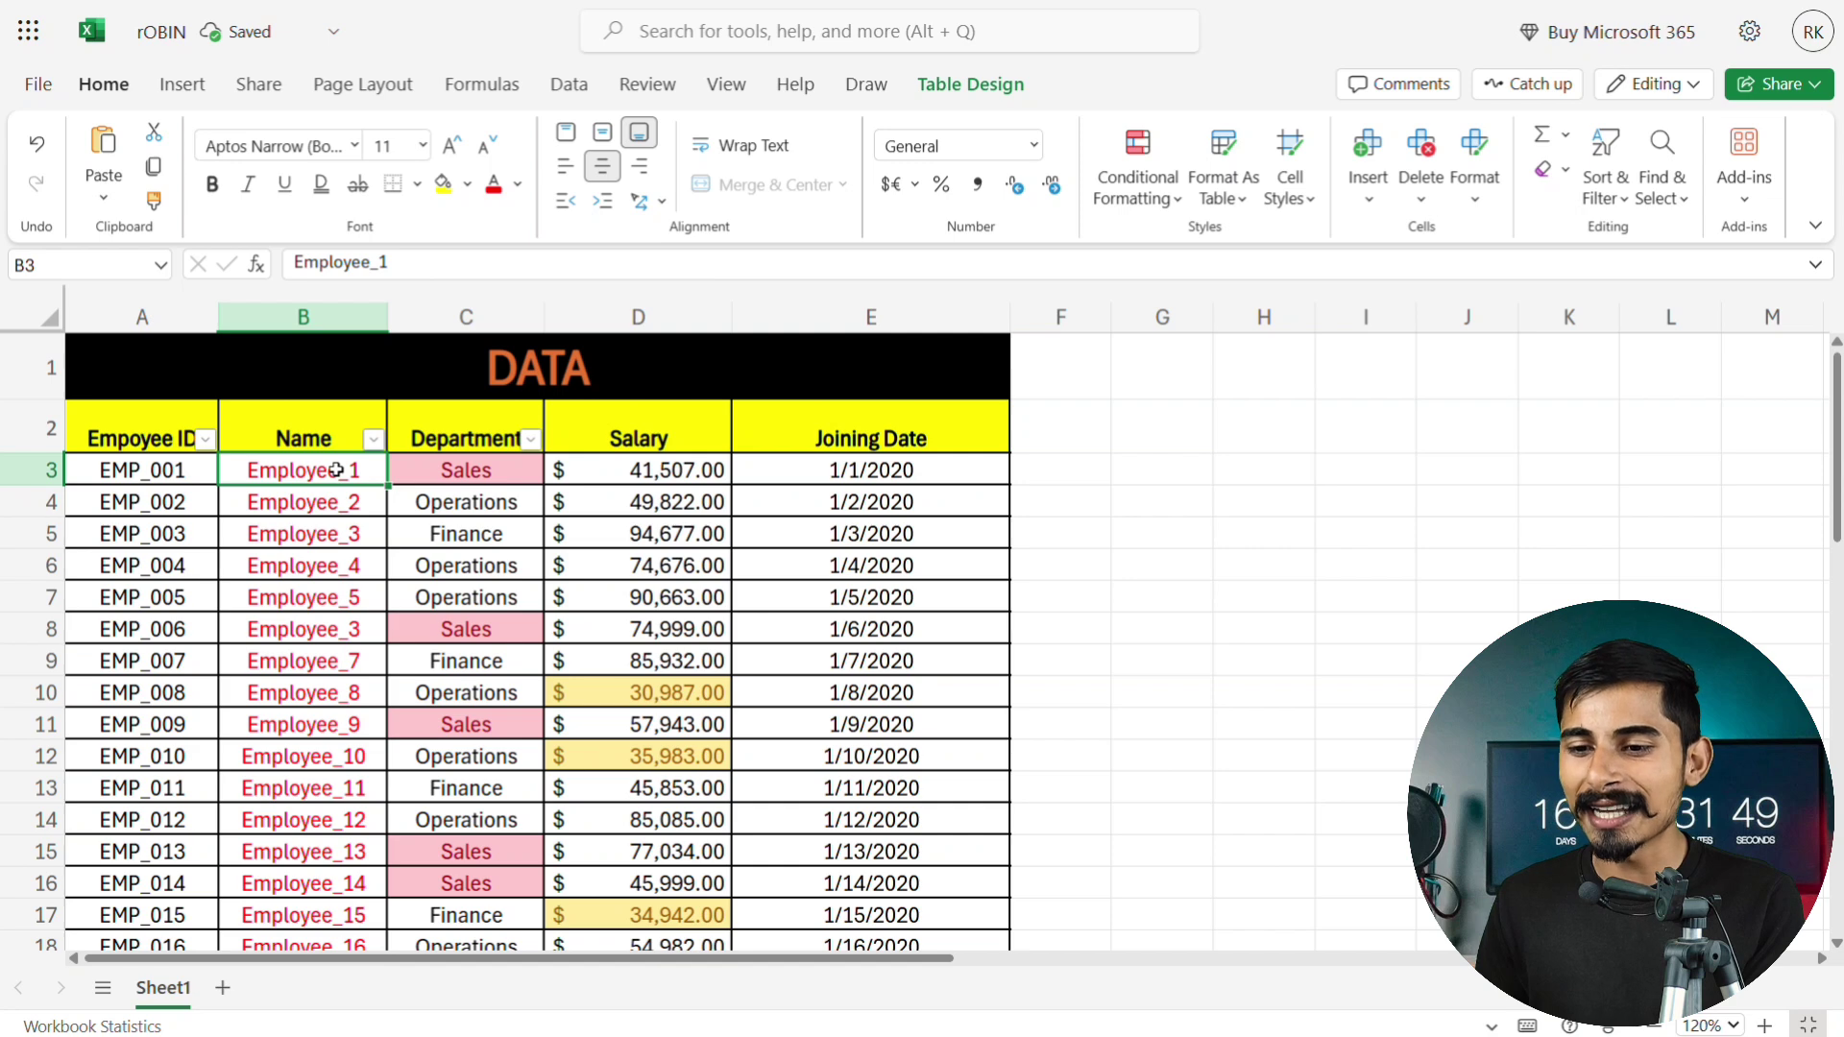
pyautogui.hotkey('ctrl', 'shift', 'Down')
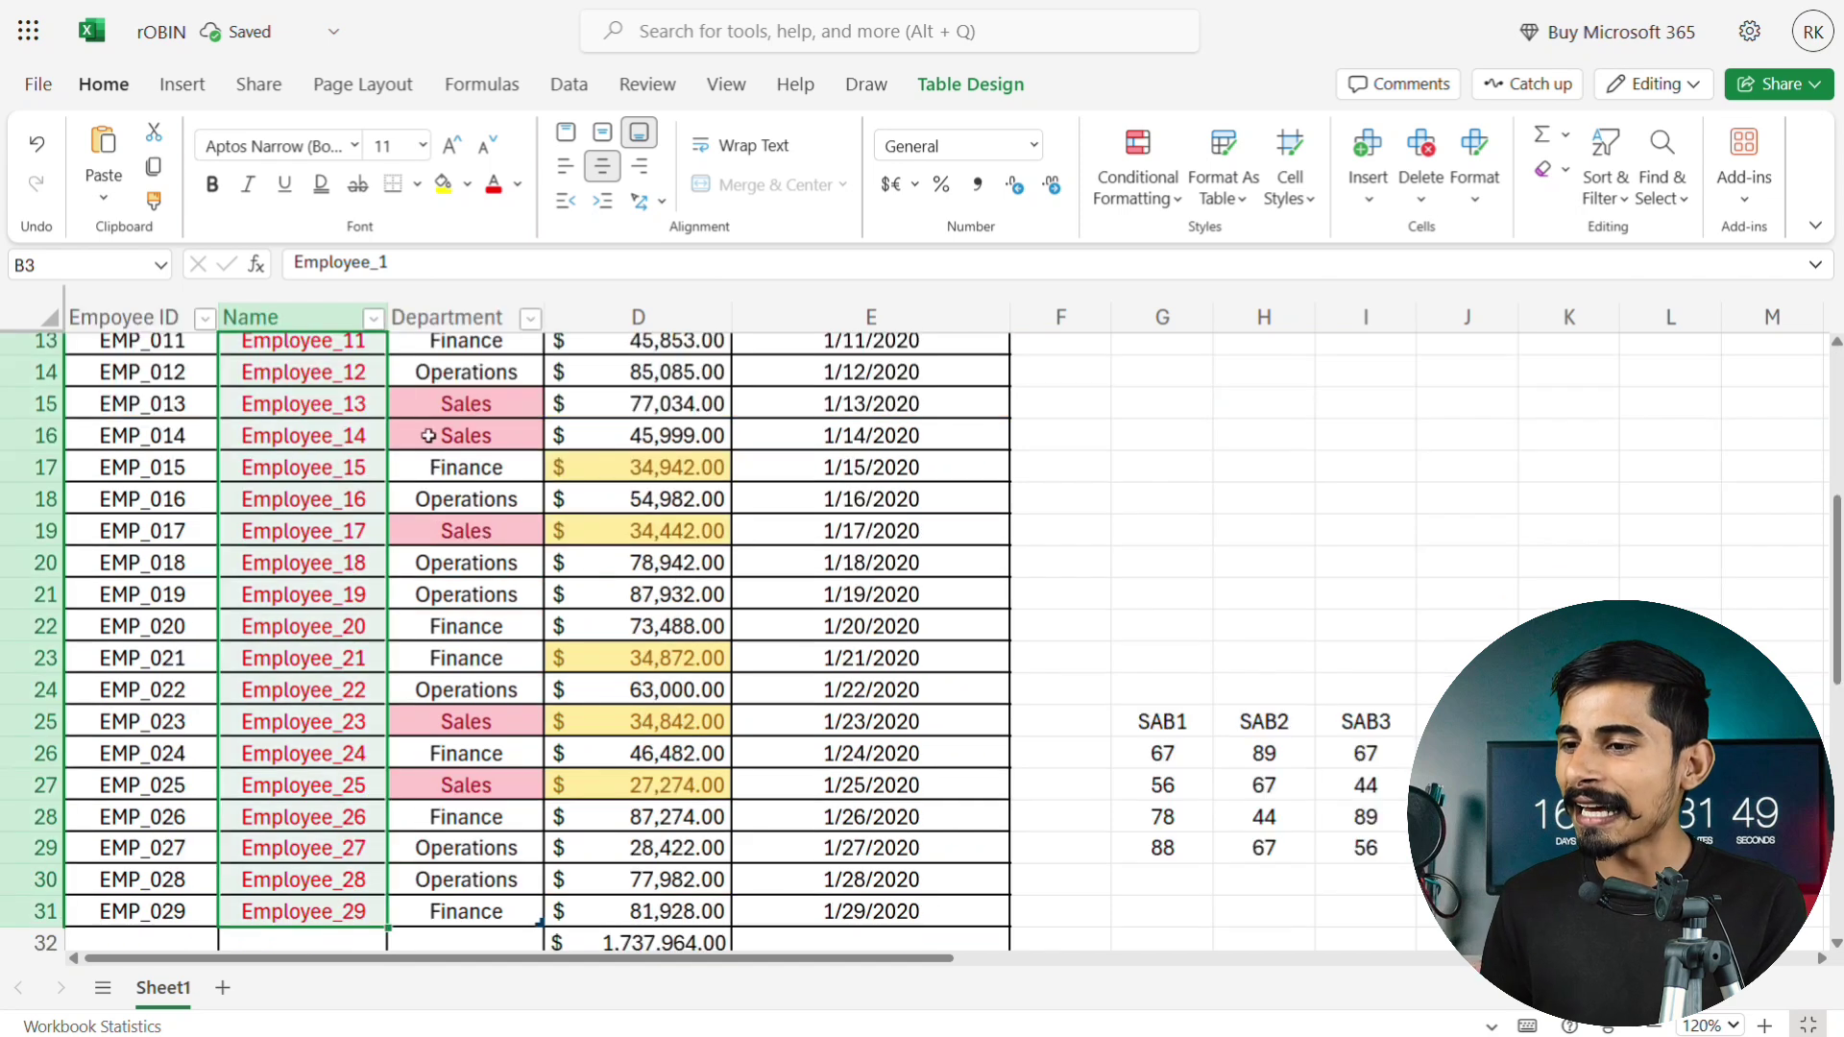
pyautogui.click(1120, 174)
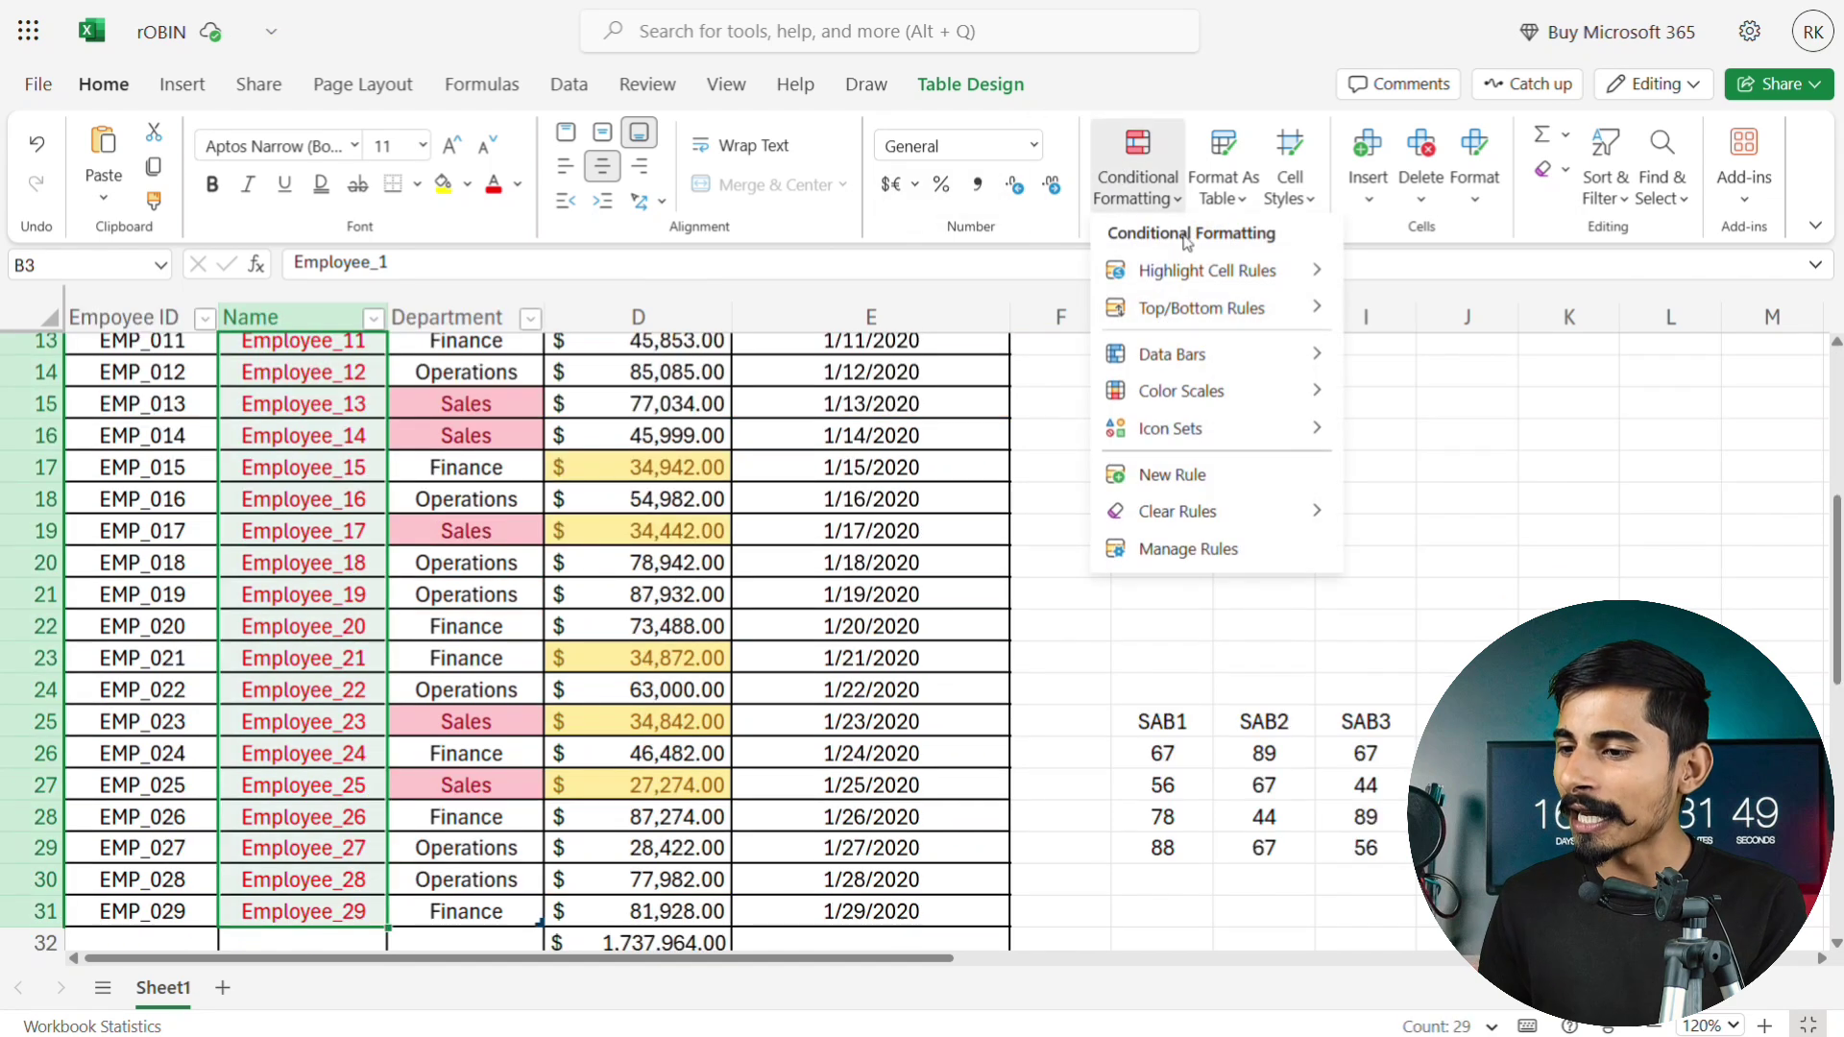
pyautogui.moveTo(1191, 271)
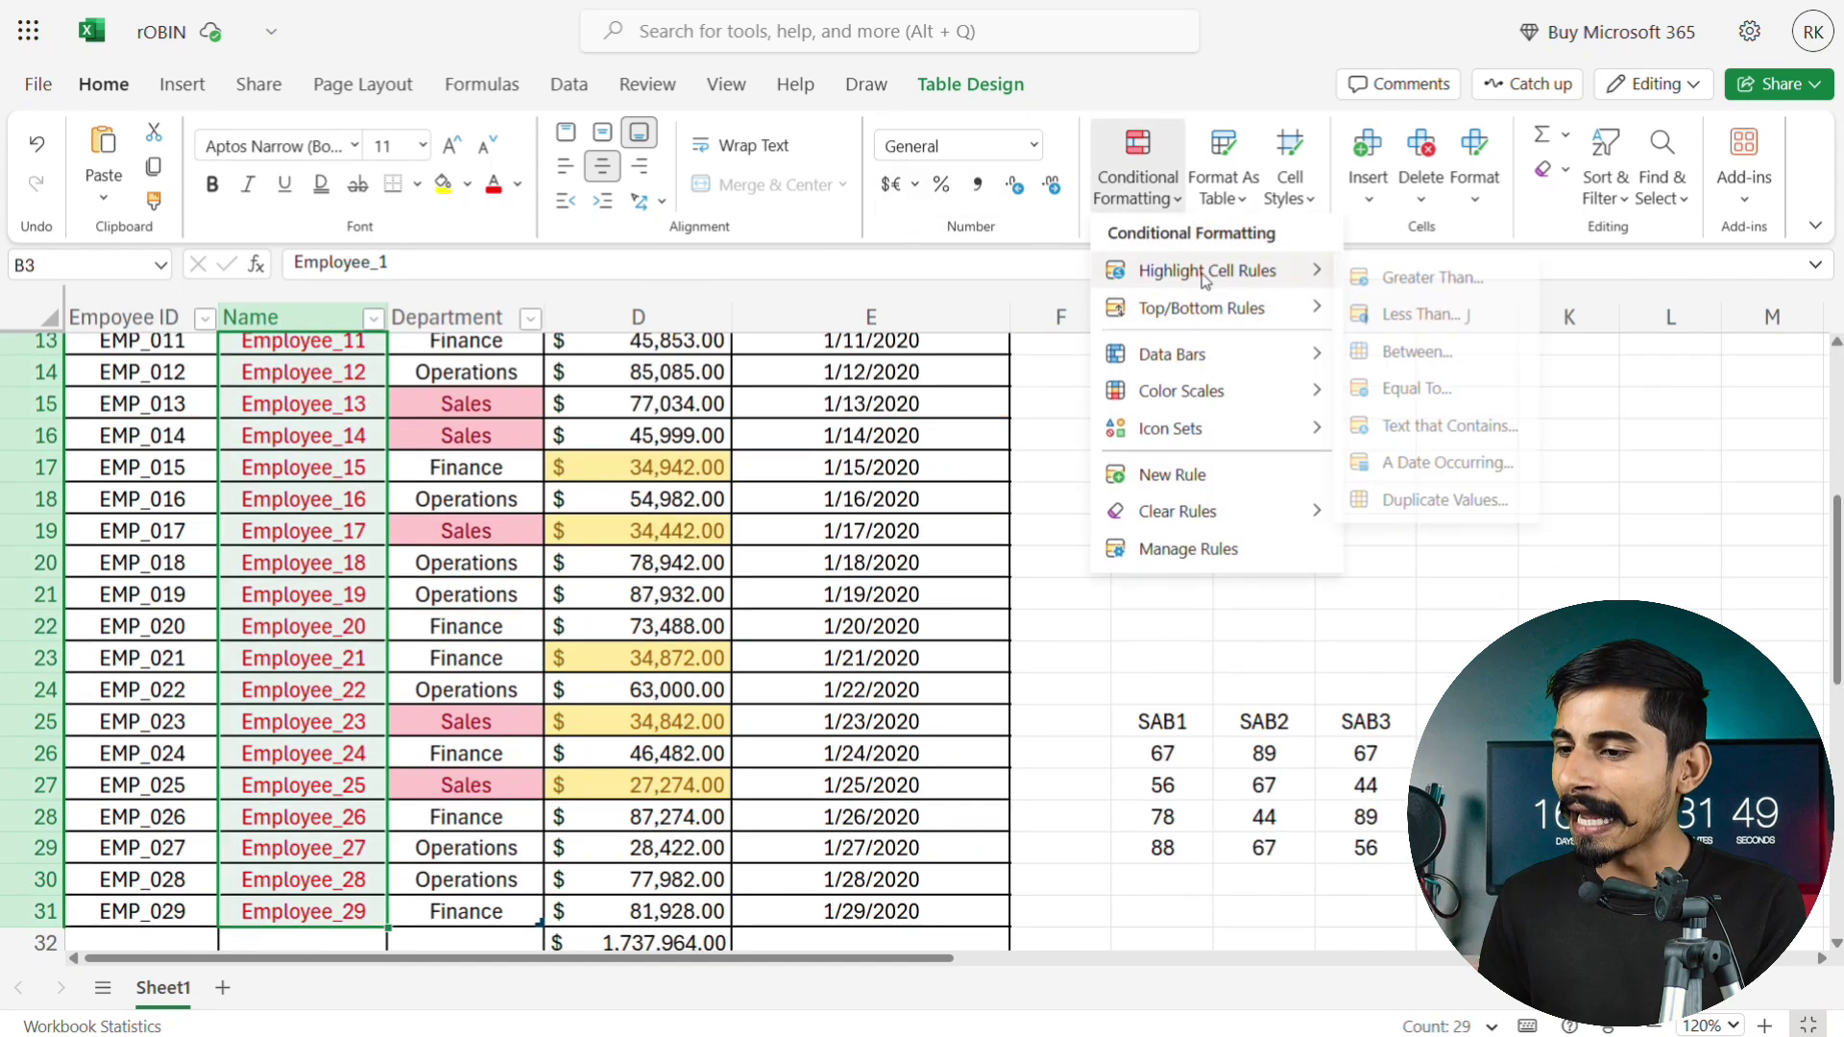
pyautogui.click(1448, 504)
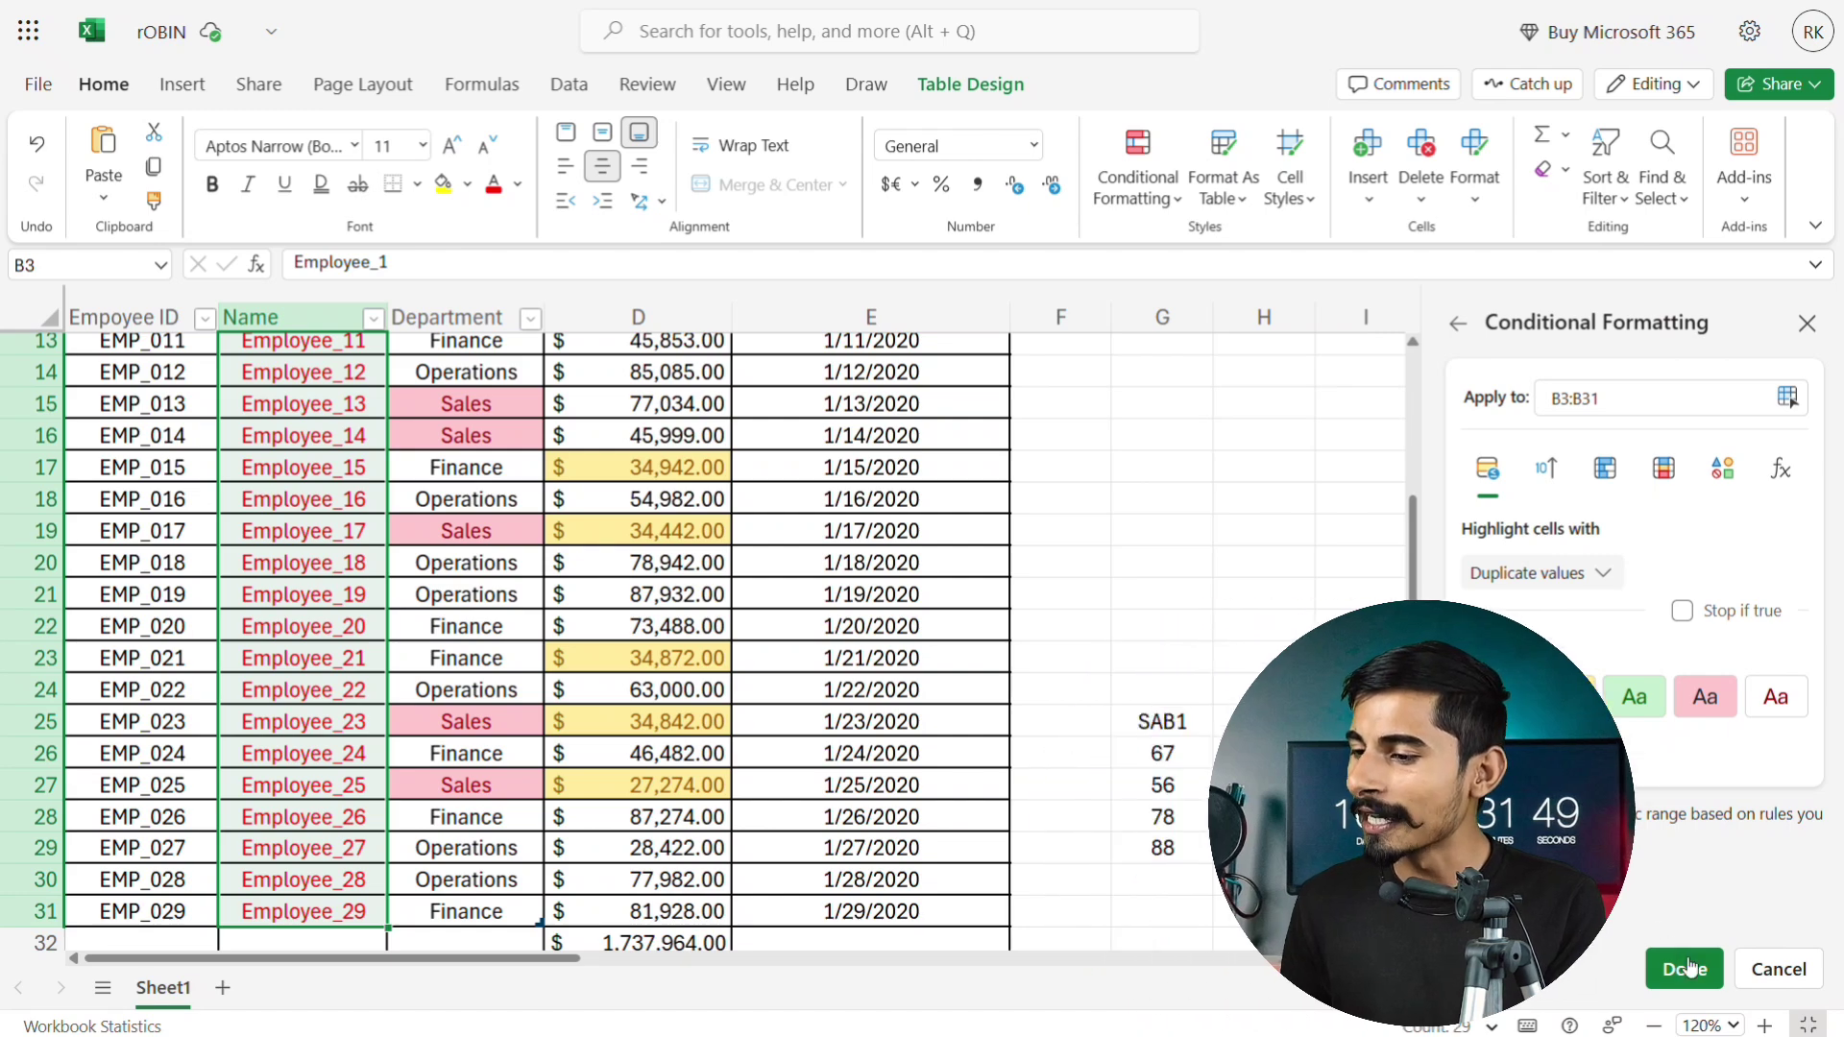
pyautogui.click(1689, 966)
pyautogui.scroll(4, 815, 653)
pyautogui.scroll(1, 814, 654)
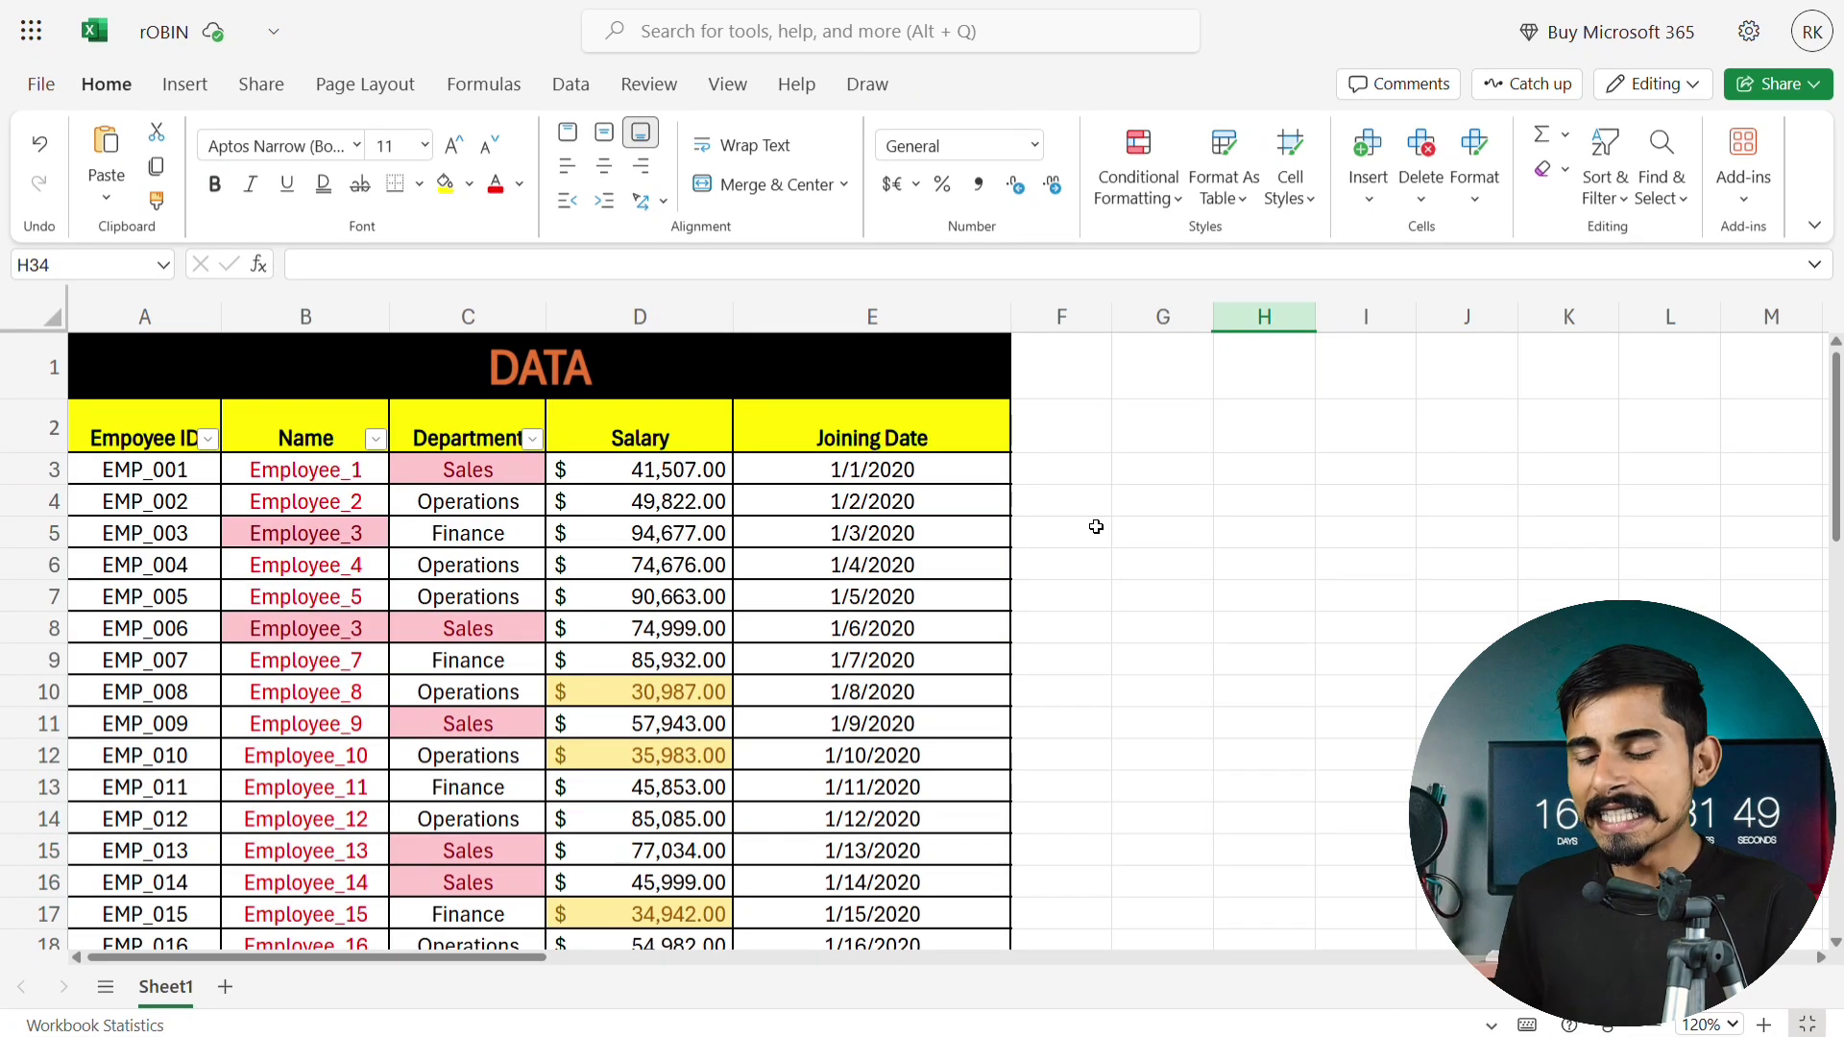
# Add a conditional formatting rule that highlights the top 5 values in the SAB1 cells G26:G40 with the red style.
pyautogui.scroll(-5, 1096, 526)
pyautogui.hscroll(3, 1096, 527)
pyautogui.scroll(-3, 1096, 526)
pyautogui.hscroll(1, 1096, 526)
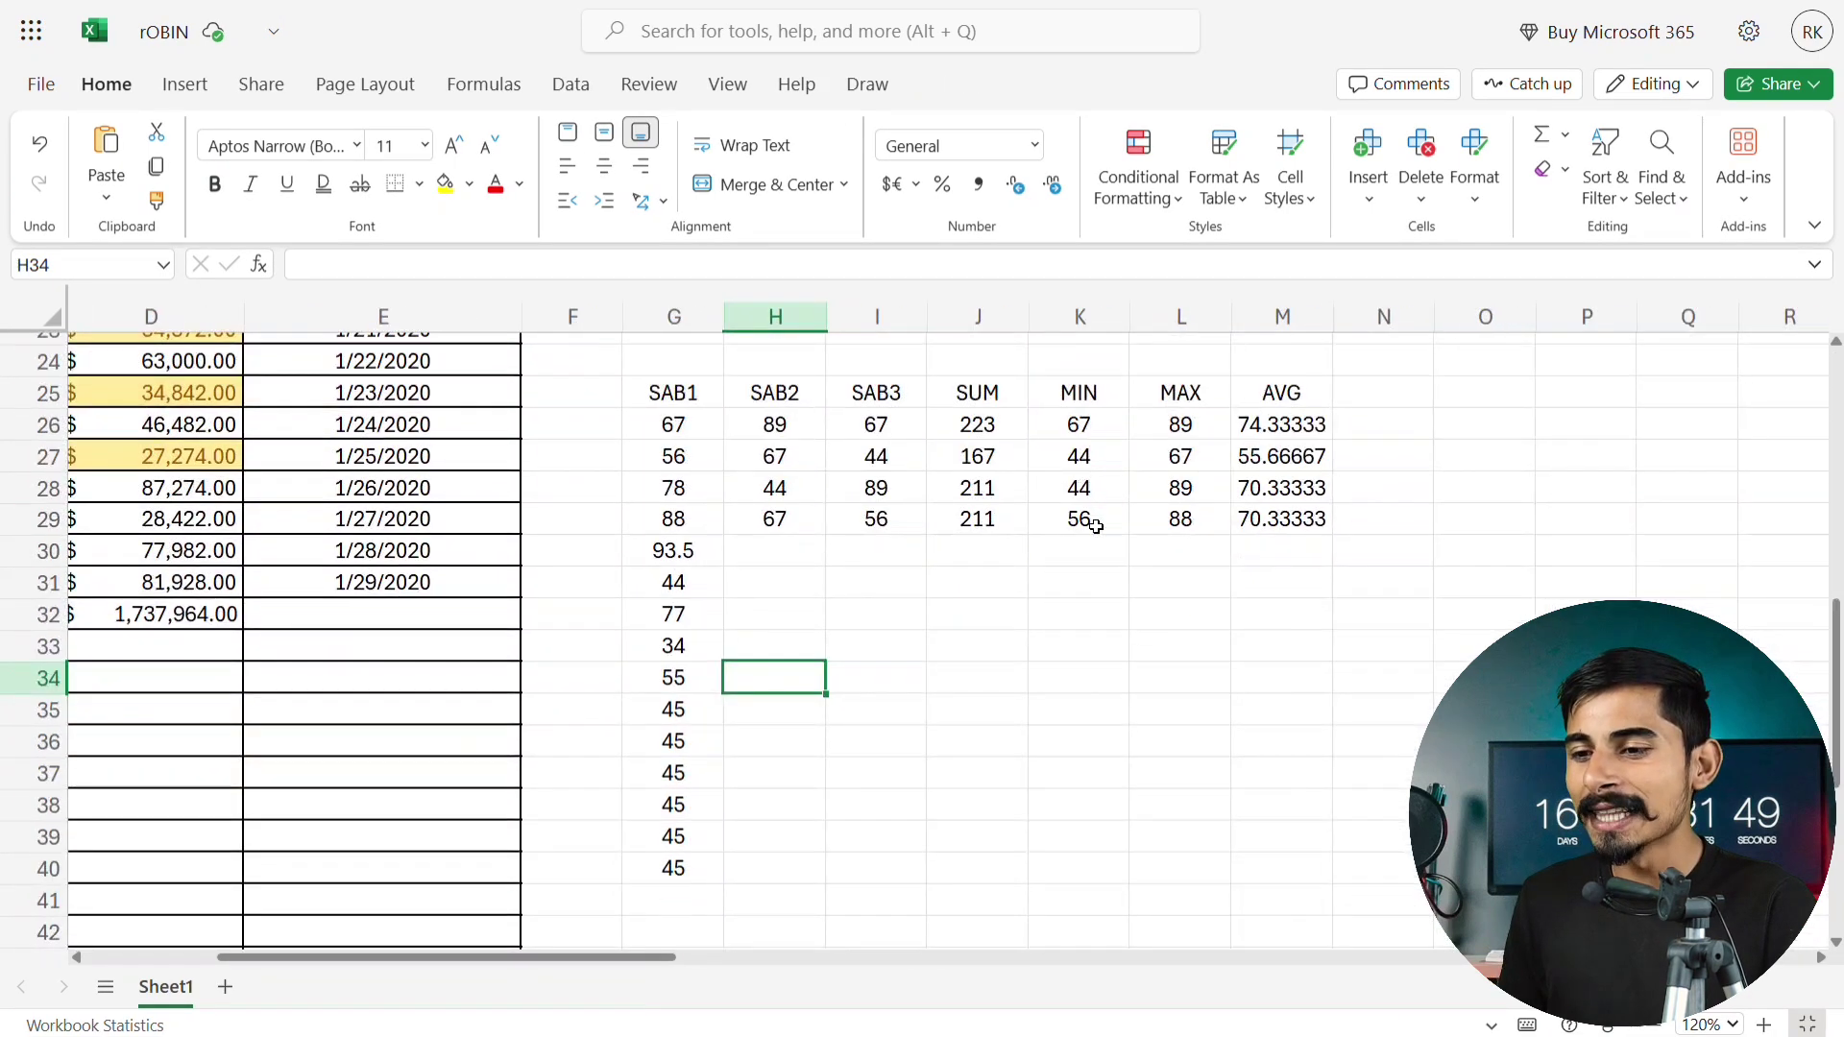
pyautogui.hscroll(1, 1096, 526)
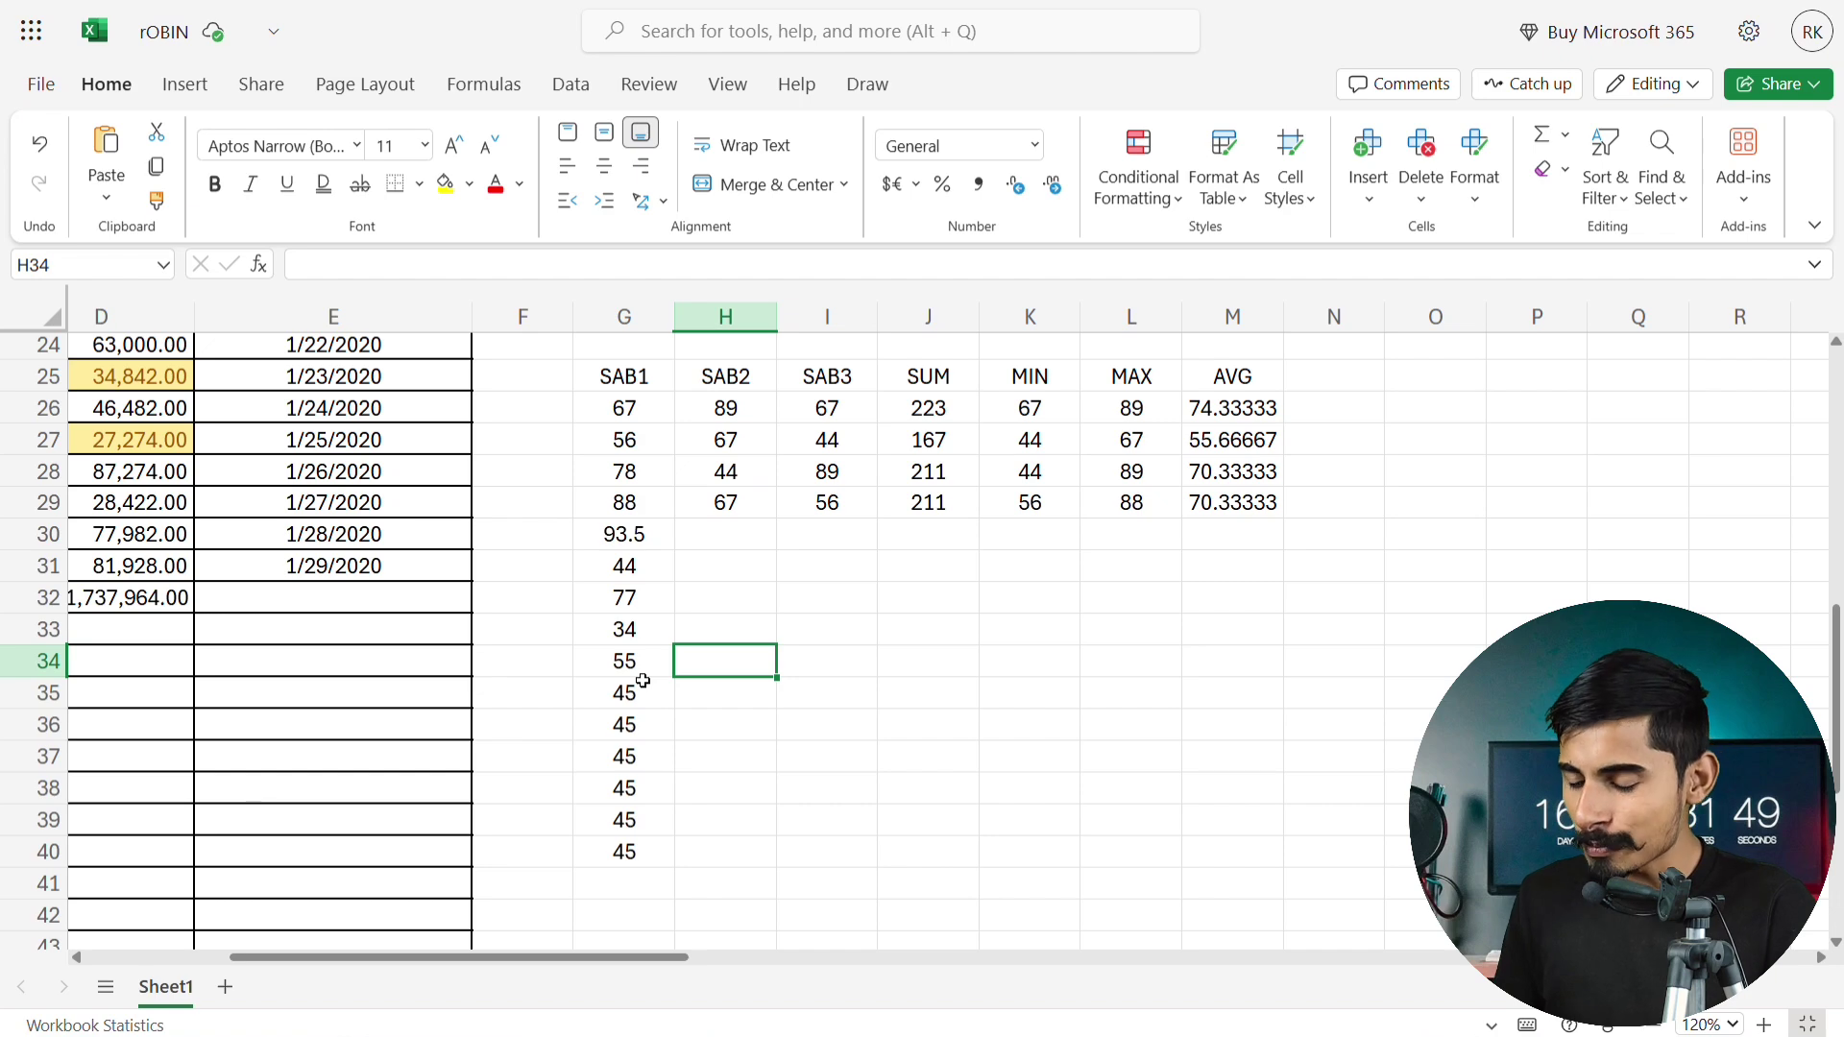
pyautogui.moveTo(621, 409); pyautogui.dragTo(629, 845)
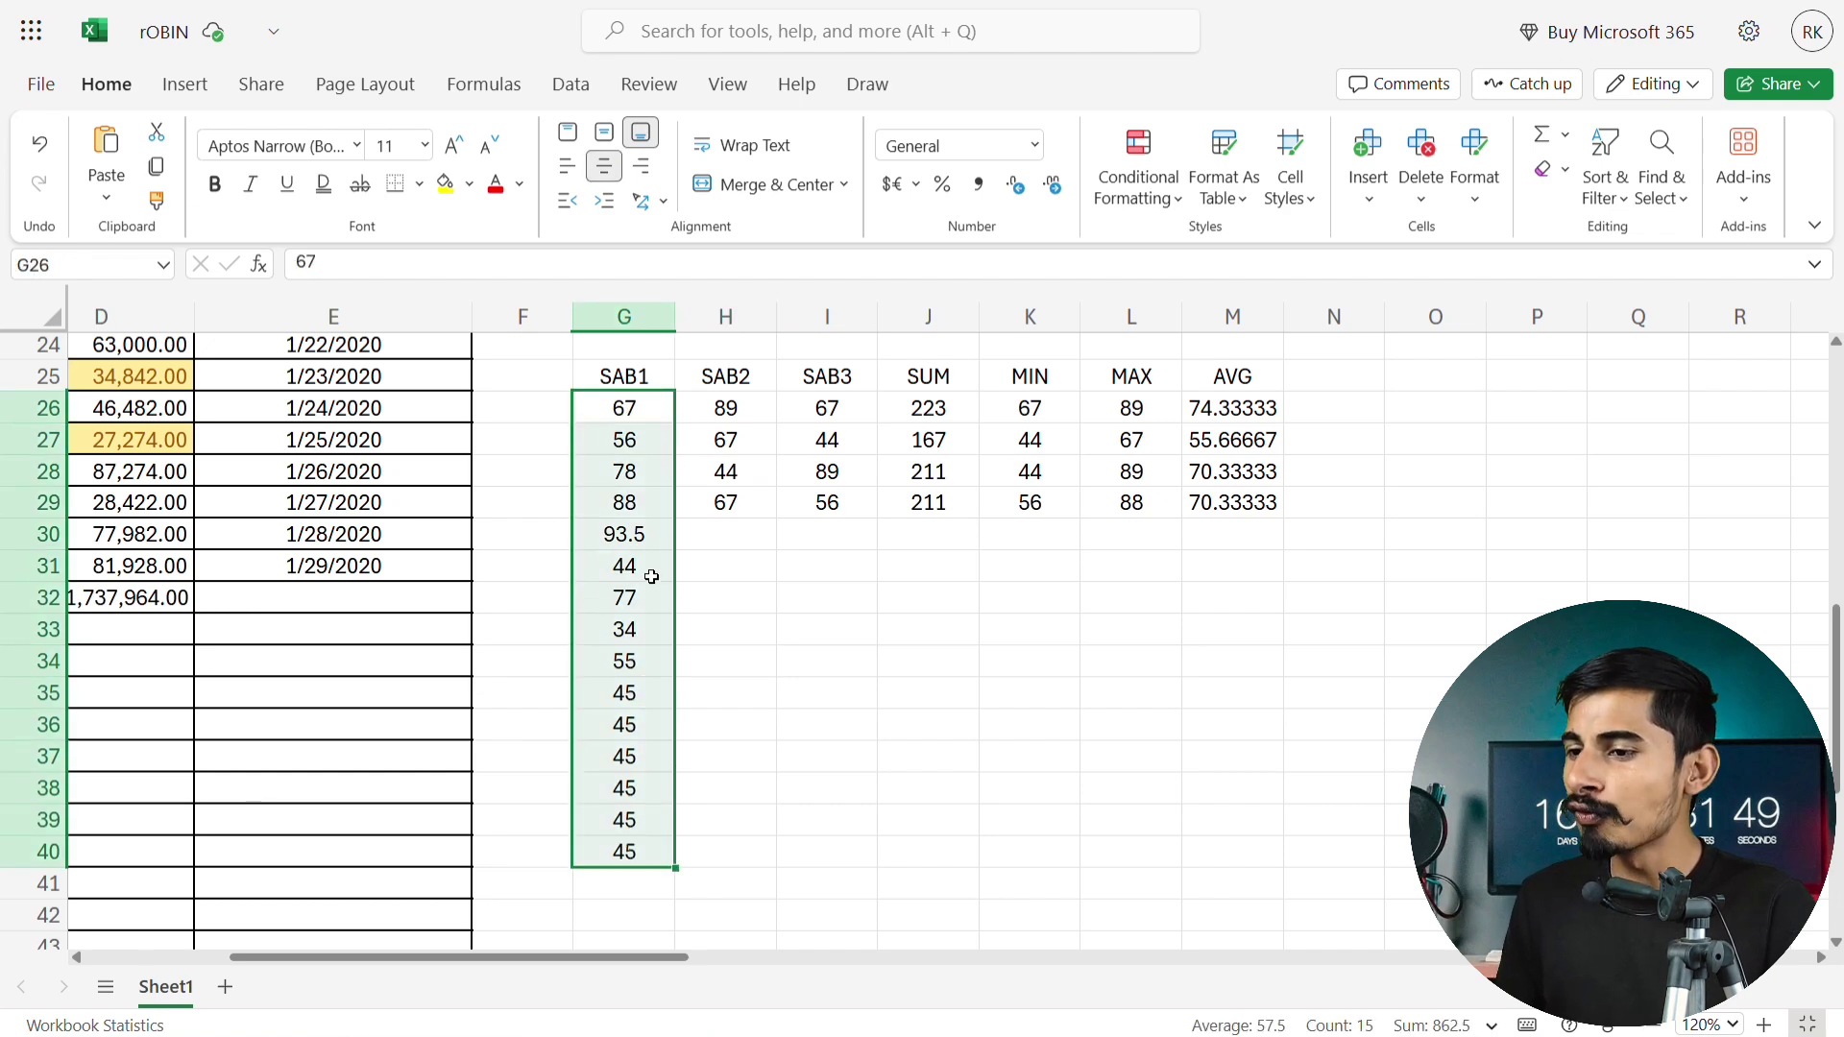
pyautogui.click(1138, 182)
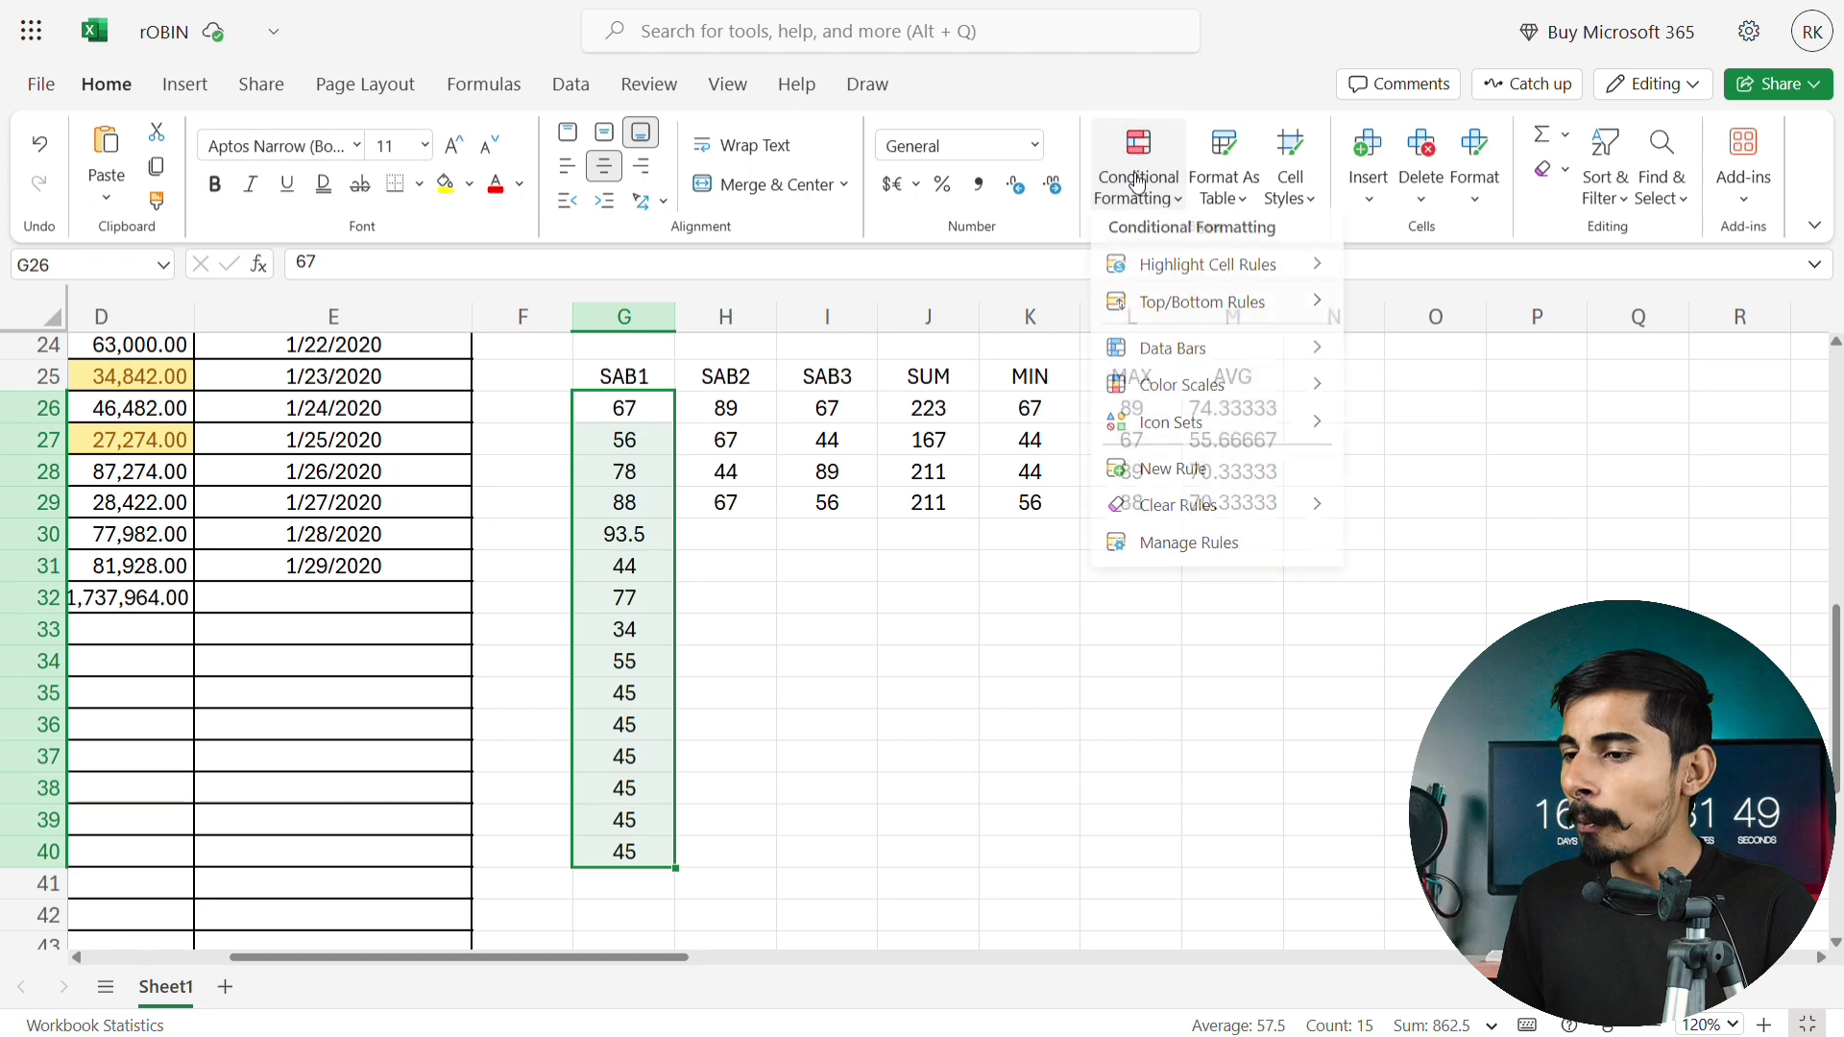
pyautogui.moveTo(1200, 310)
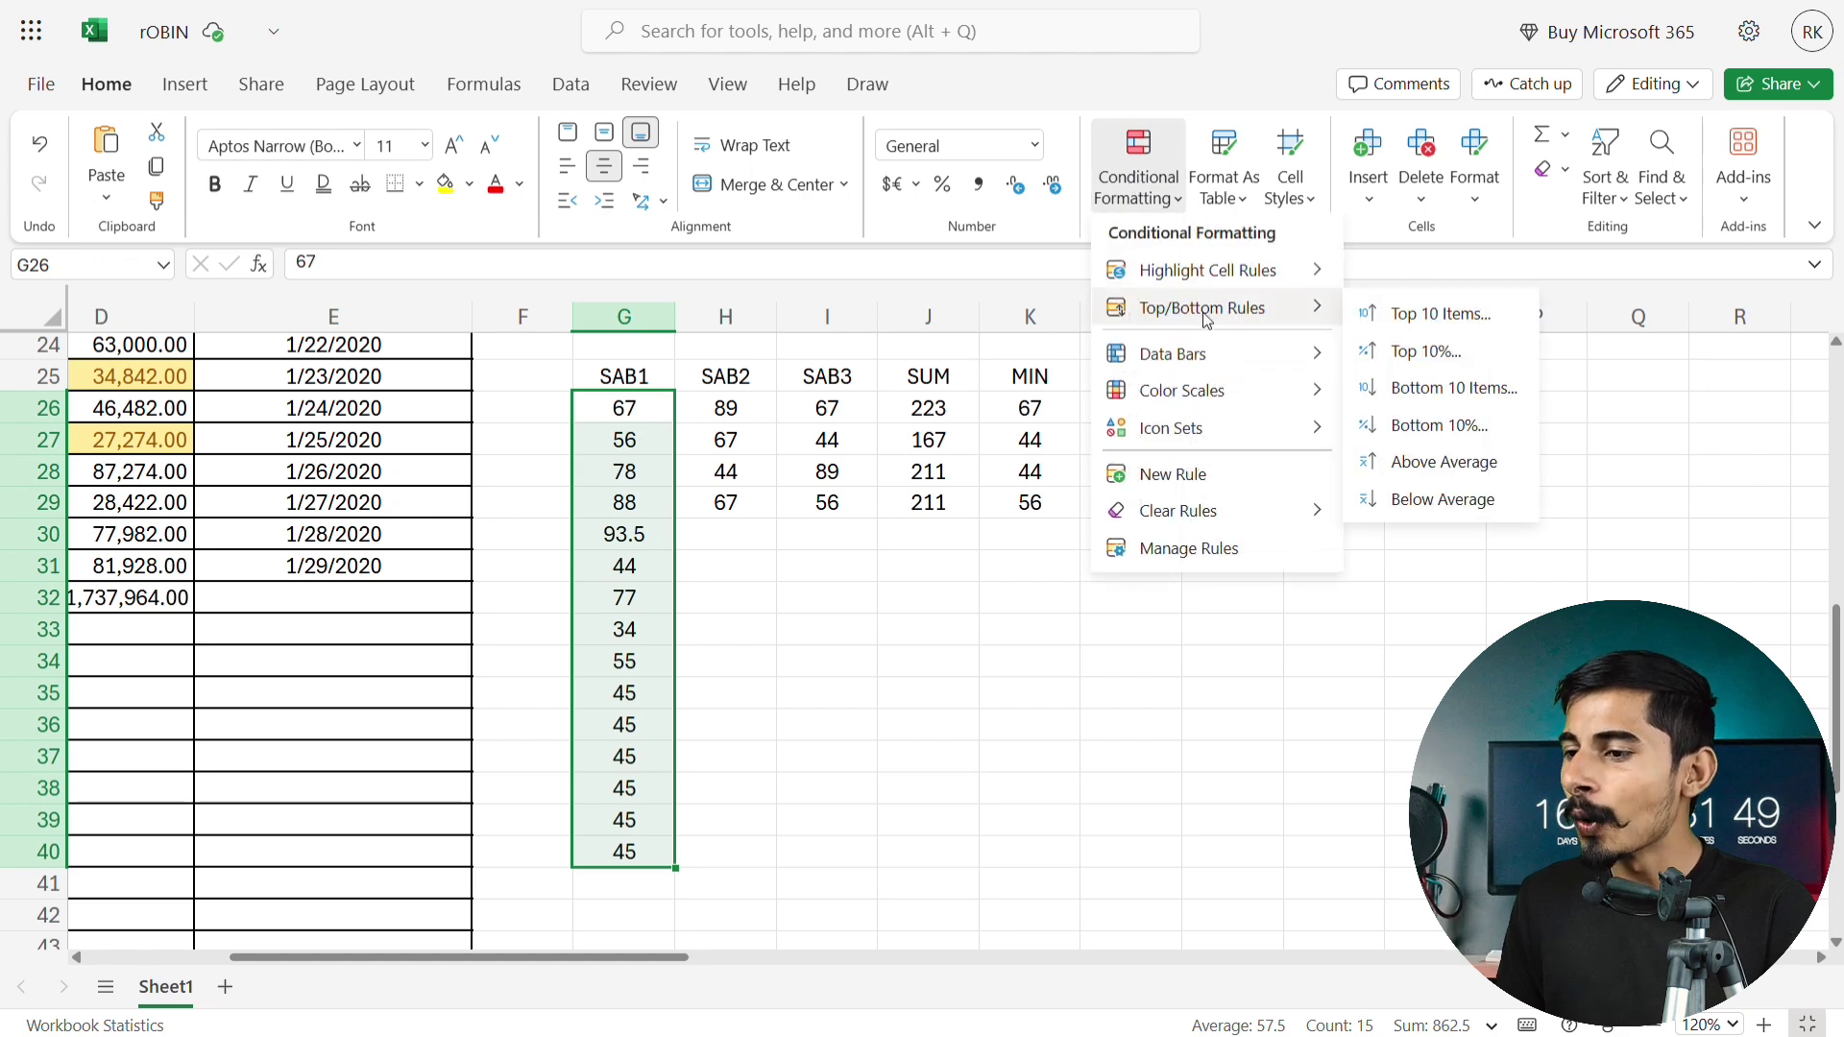
pyautogui.click(1428, 317)
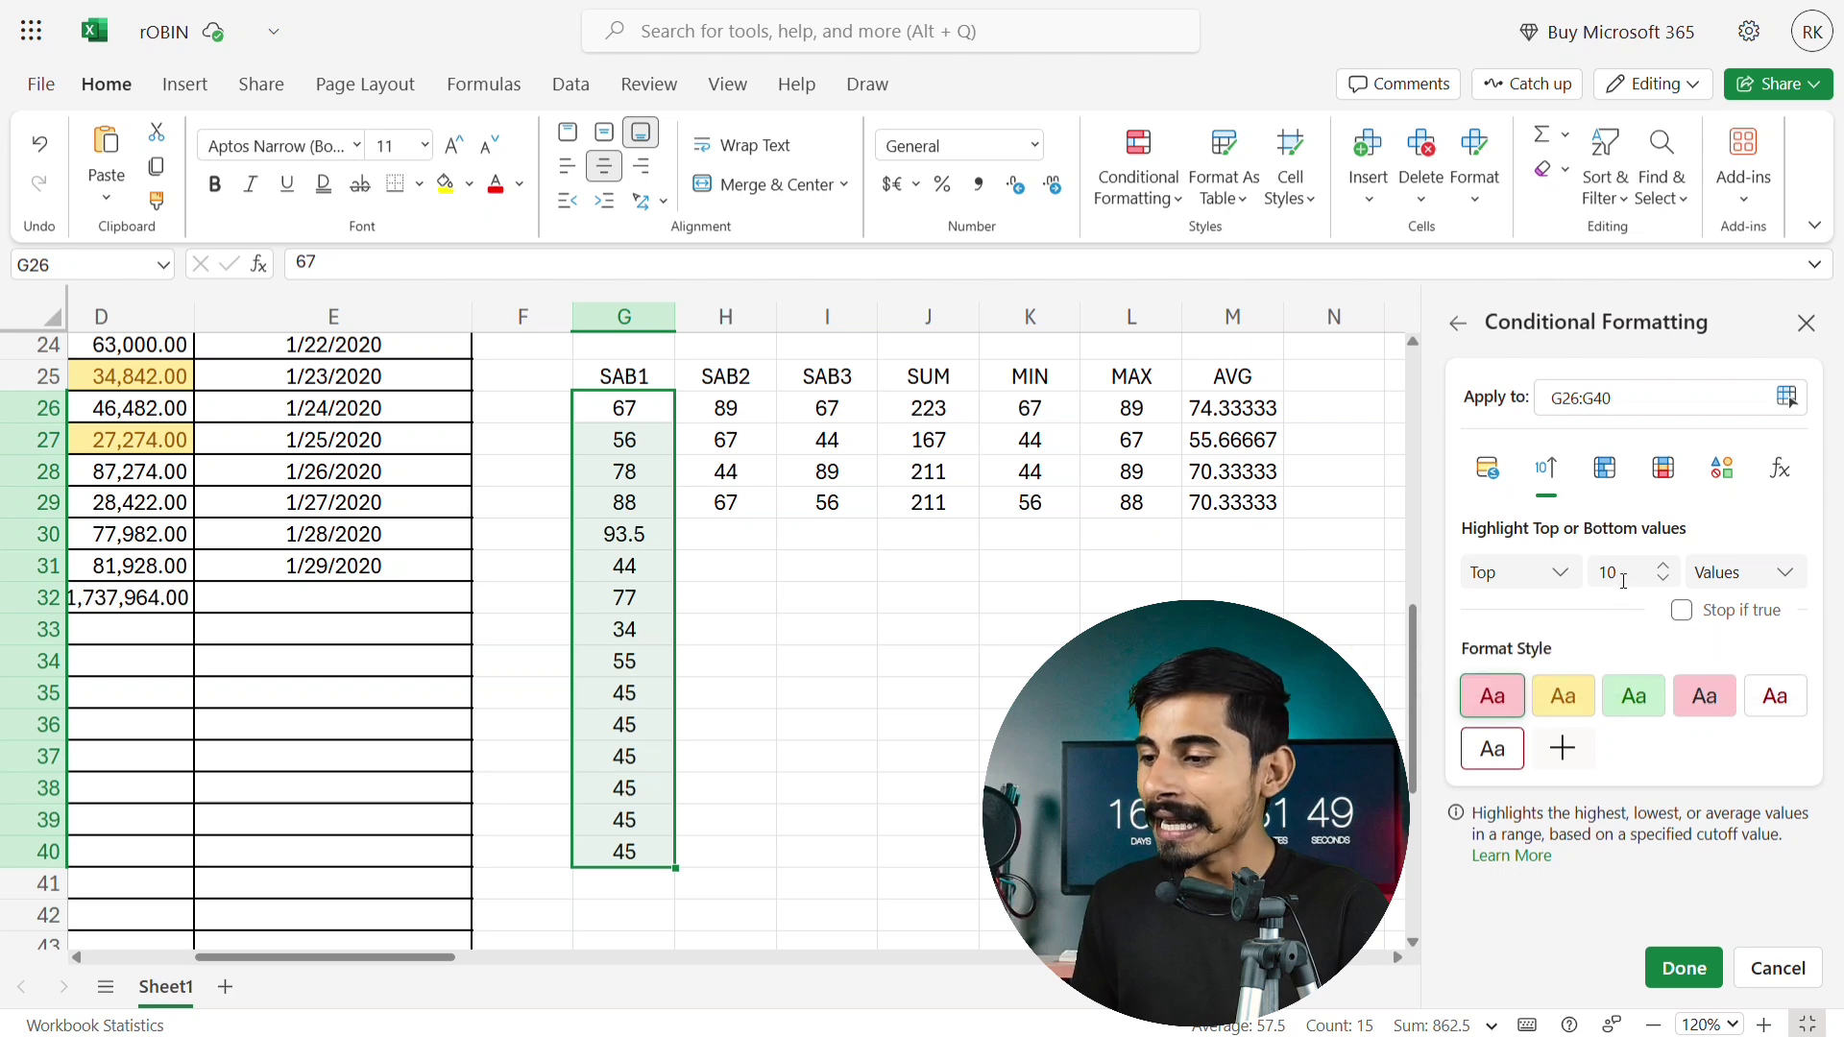
pyautogui.click(1662, 580)
pyautogui.click(1663, 580)
pyautogui.click(1663, 581)
pyautogui.click(1662, 580)
pyautogui.click(1662, 580)
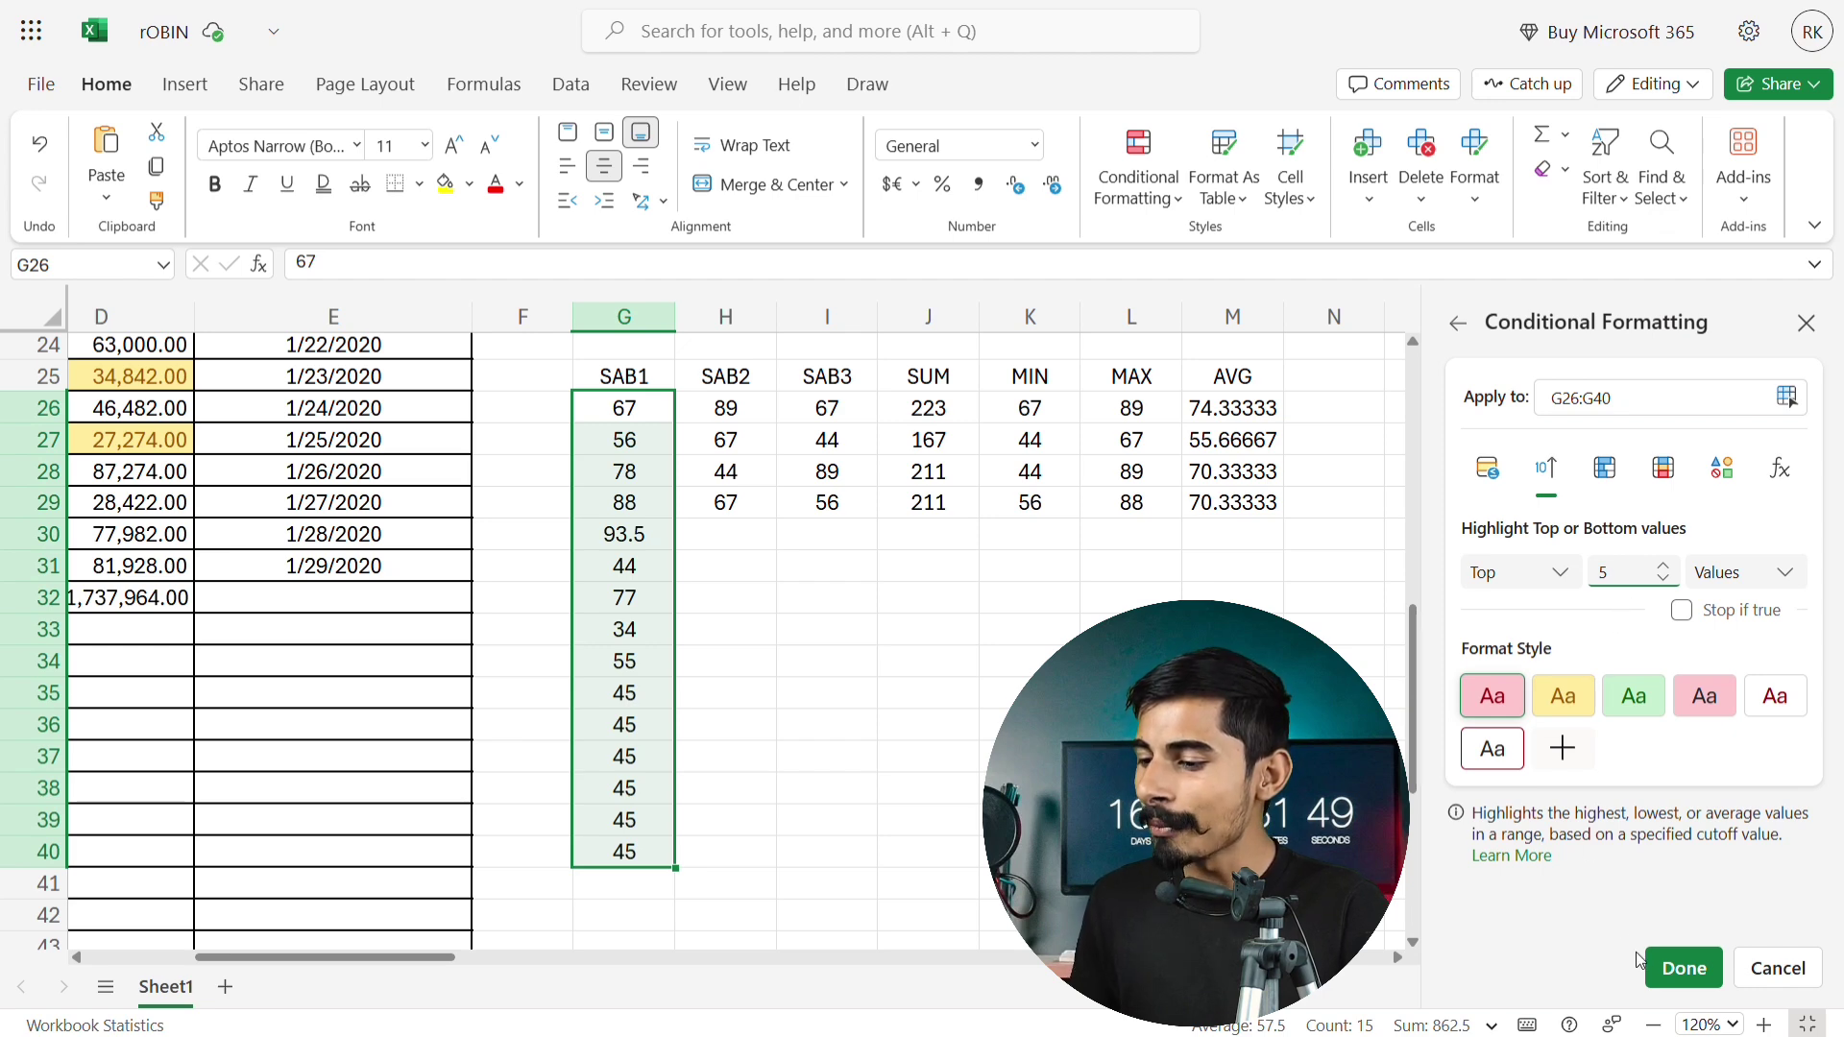
pyautogui.click(1679, 968)
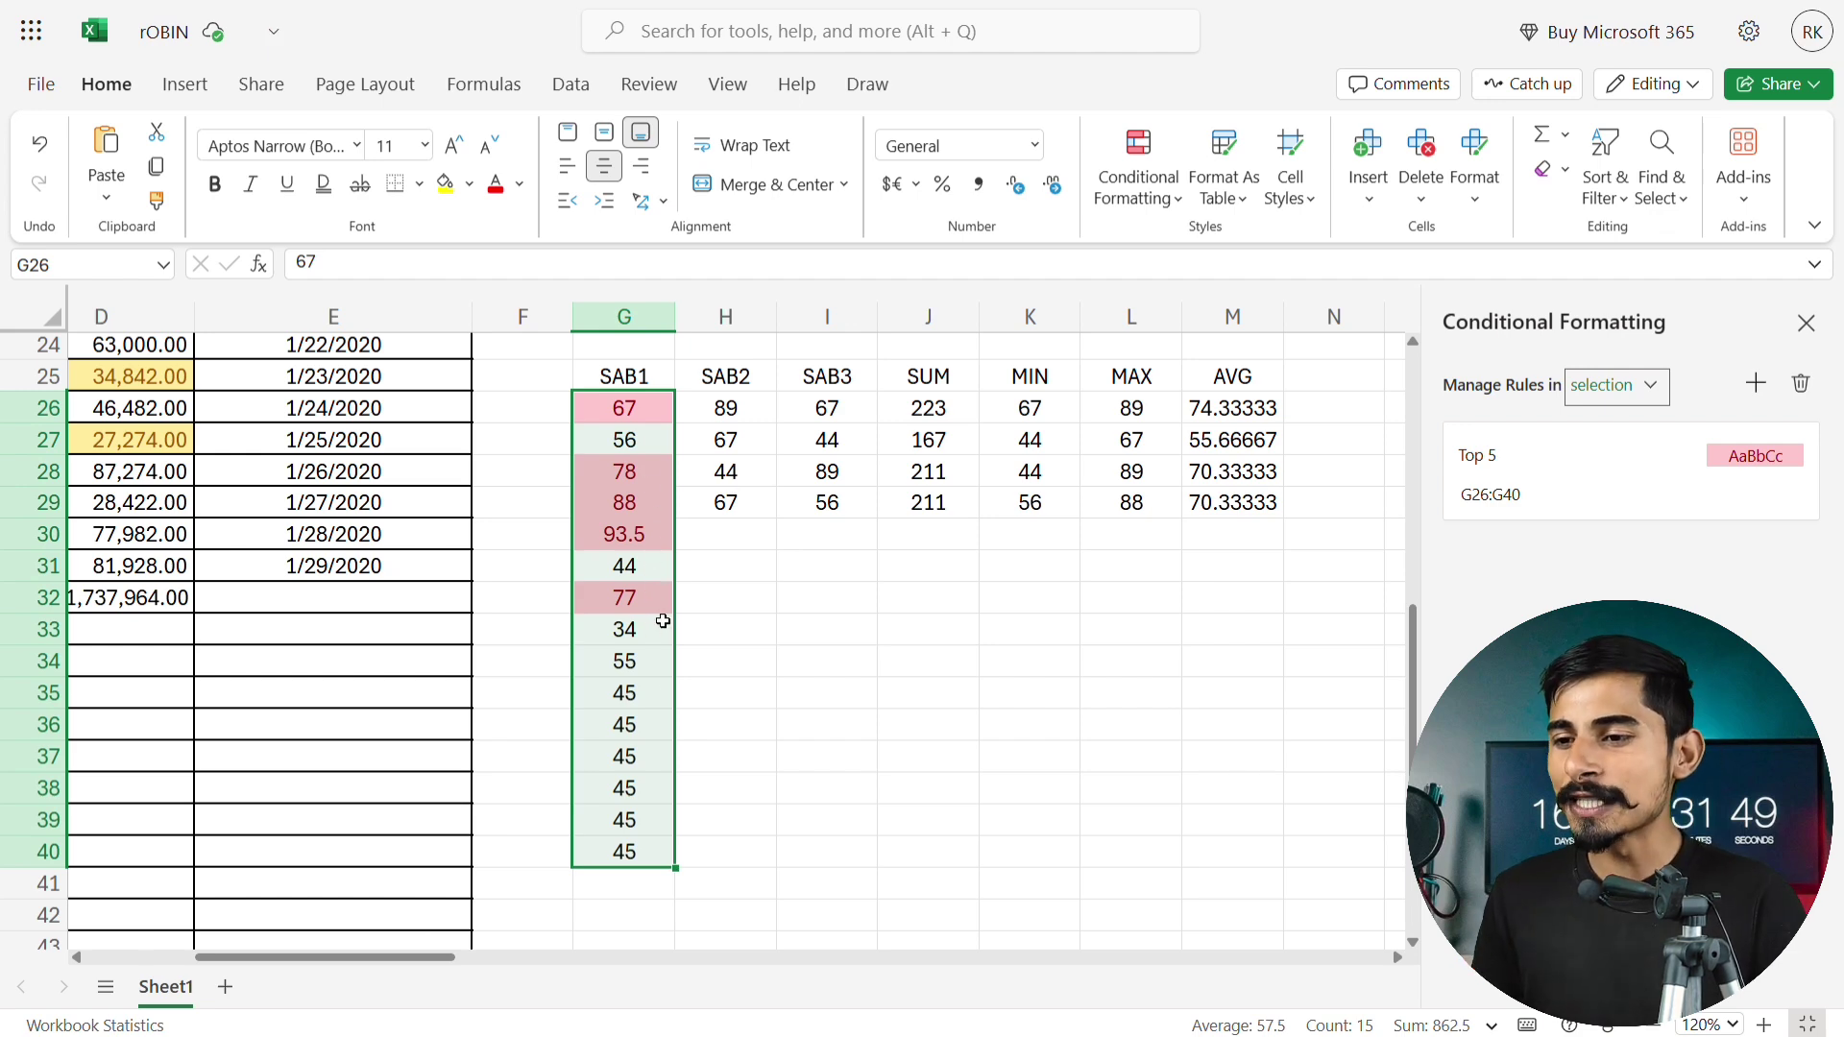
# Add a conditional formatting rule that highlights the top 5 values in the Salary column, D3:D32, with the red style.
pyautogui.hscroll(-3, 673, 624)
pyautogui.scroll(8, 684, 626)
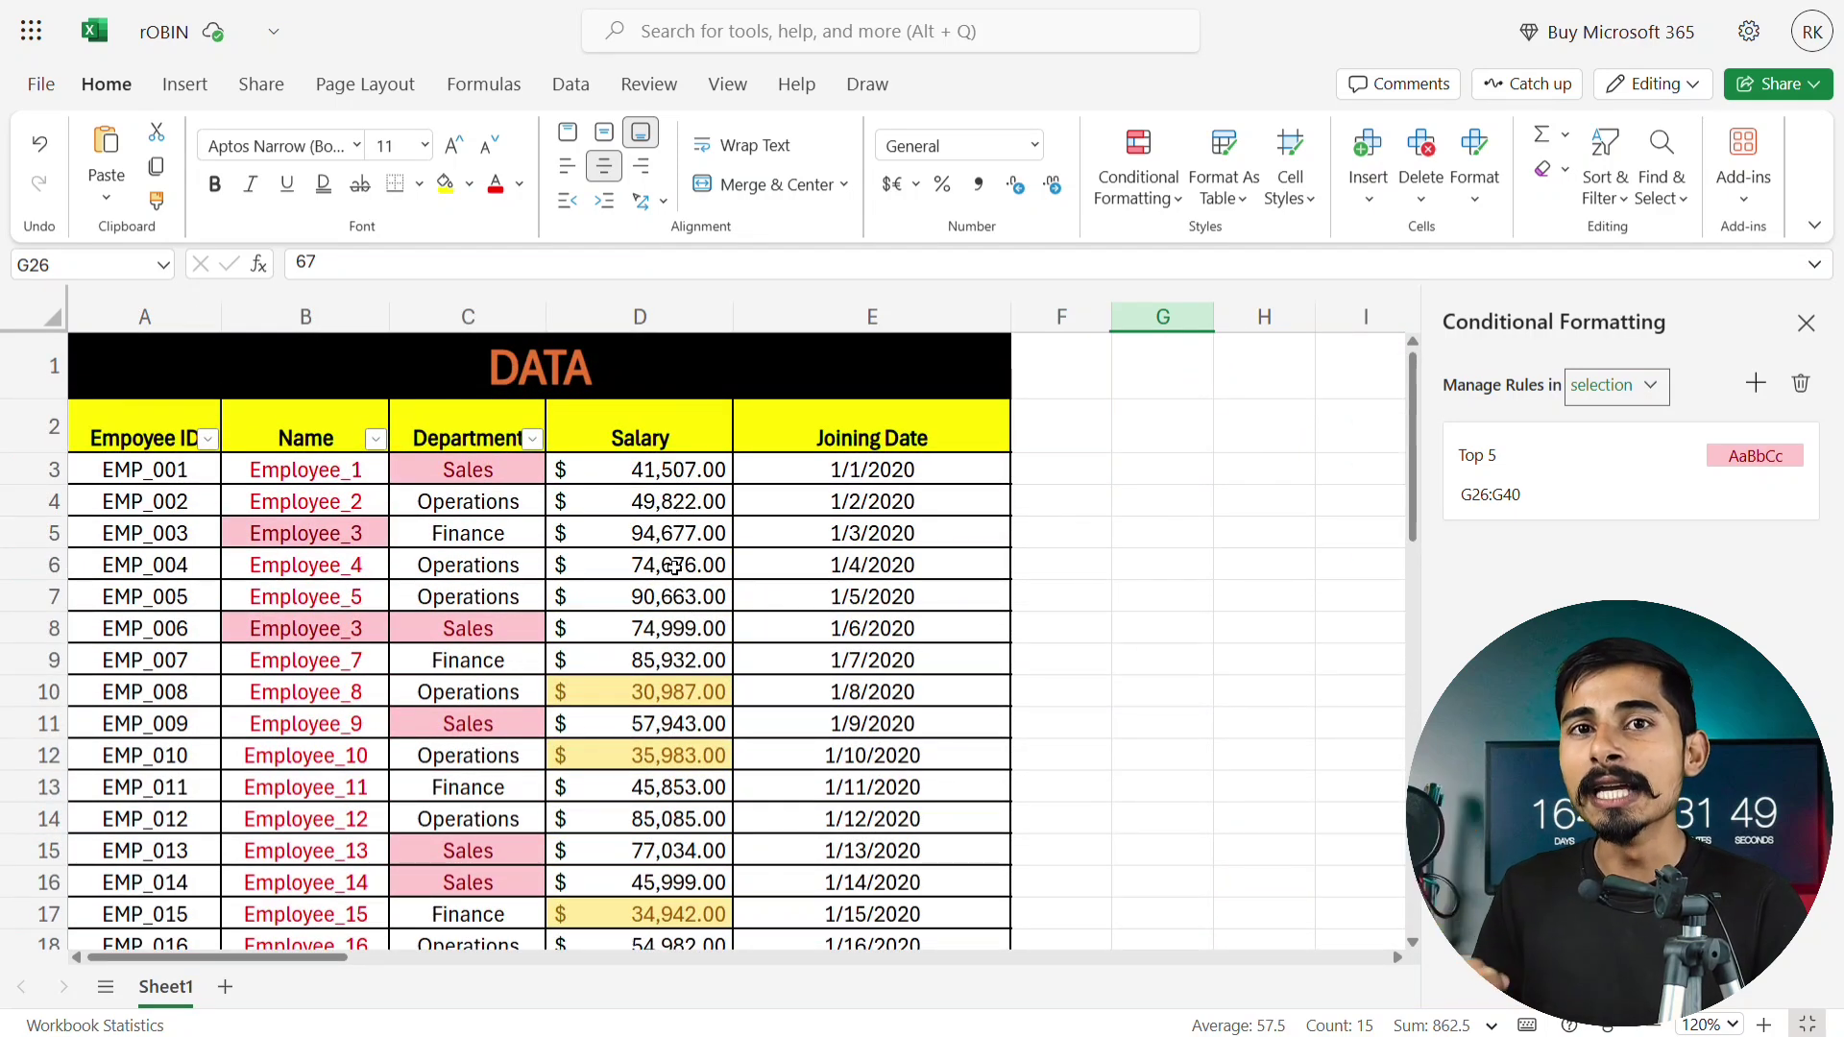
pyautogui.click(661, 473)
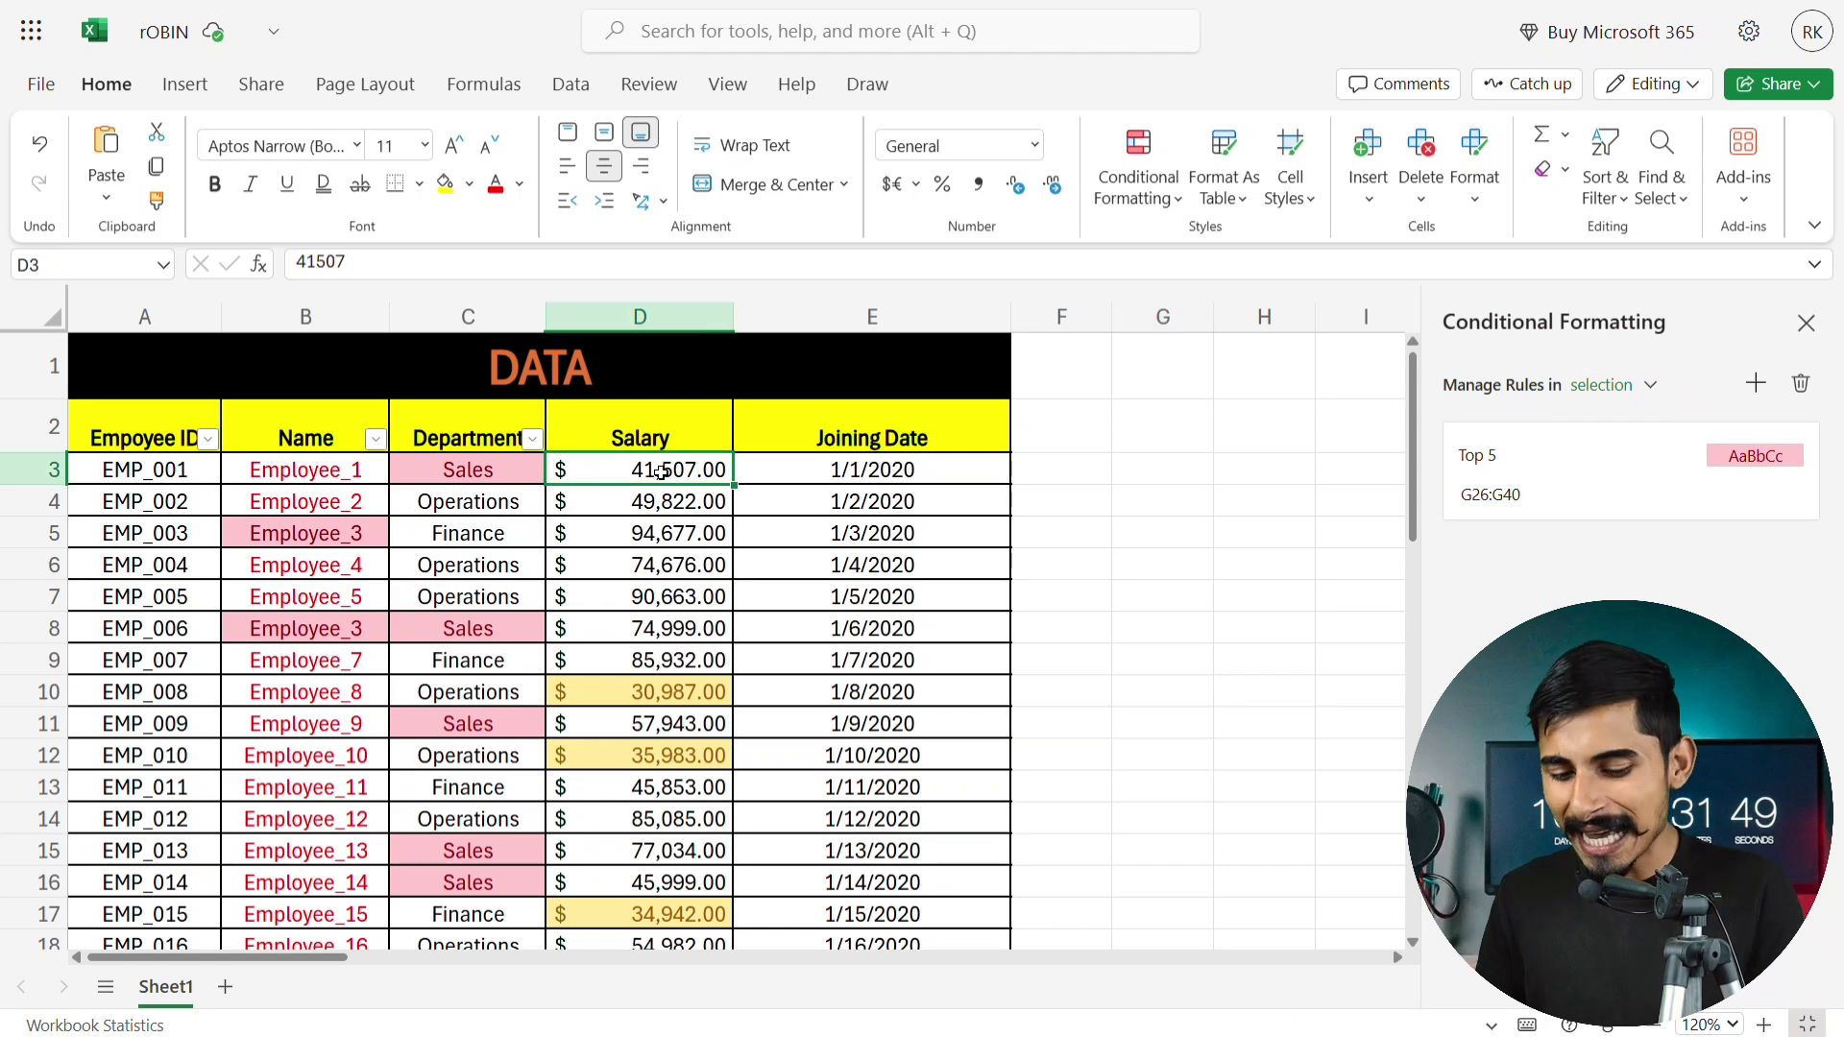
pyautogui.hotkey('ctrl', 'shift', 'Down')
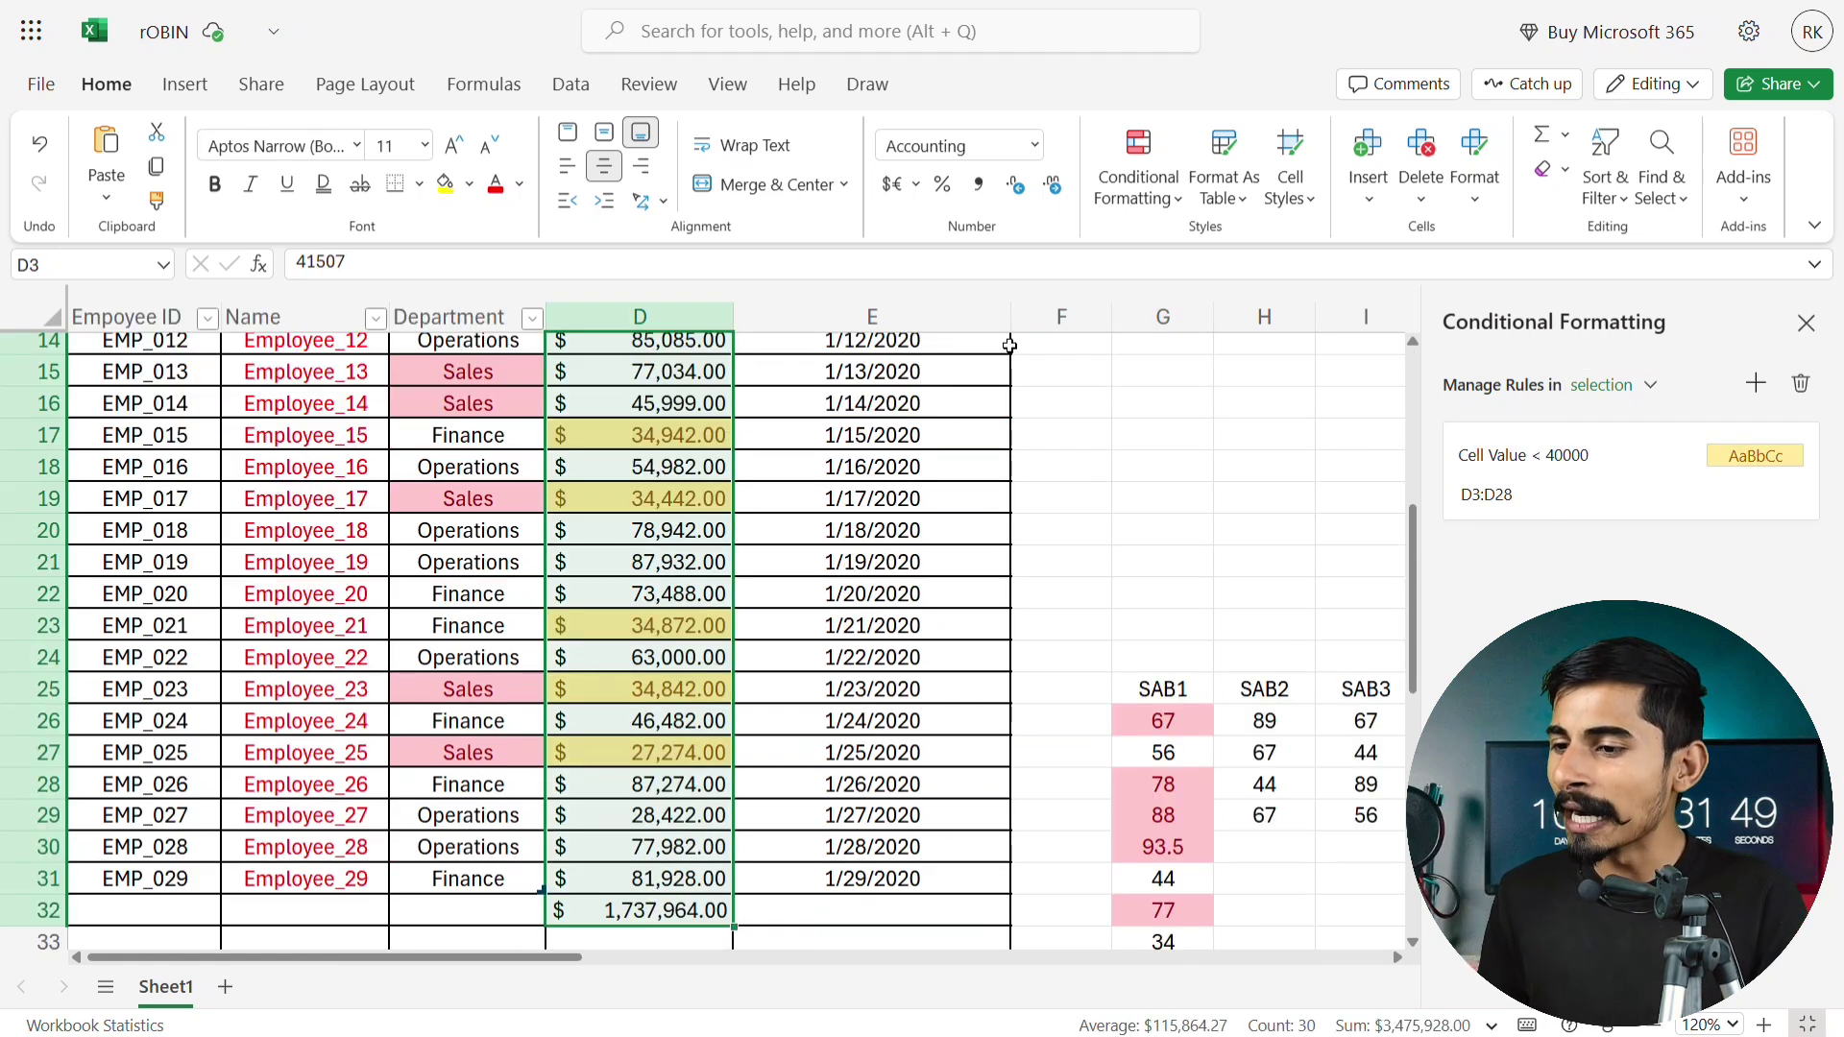
pyautogui.click(1134, 197)
pyautogui.moveTo(1185, 307)
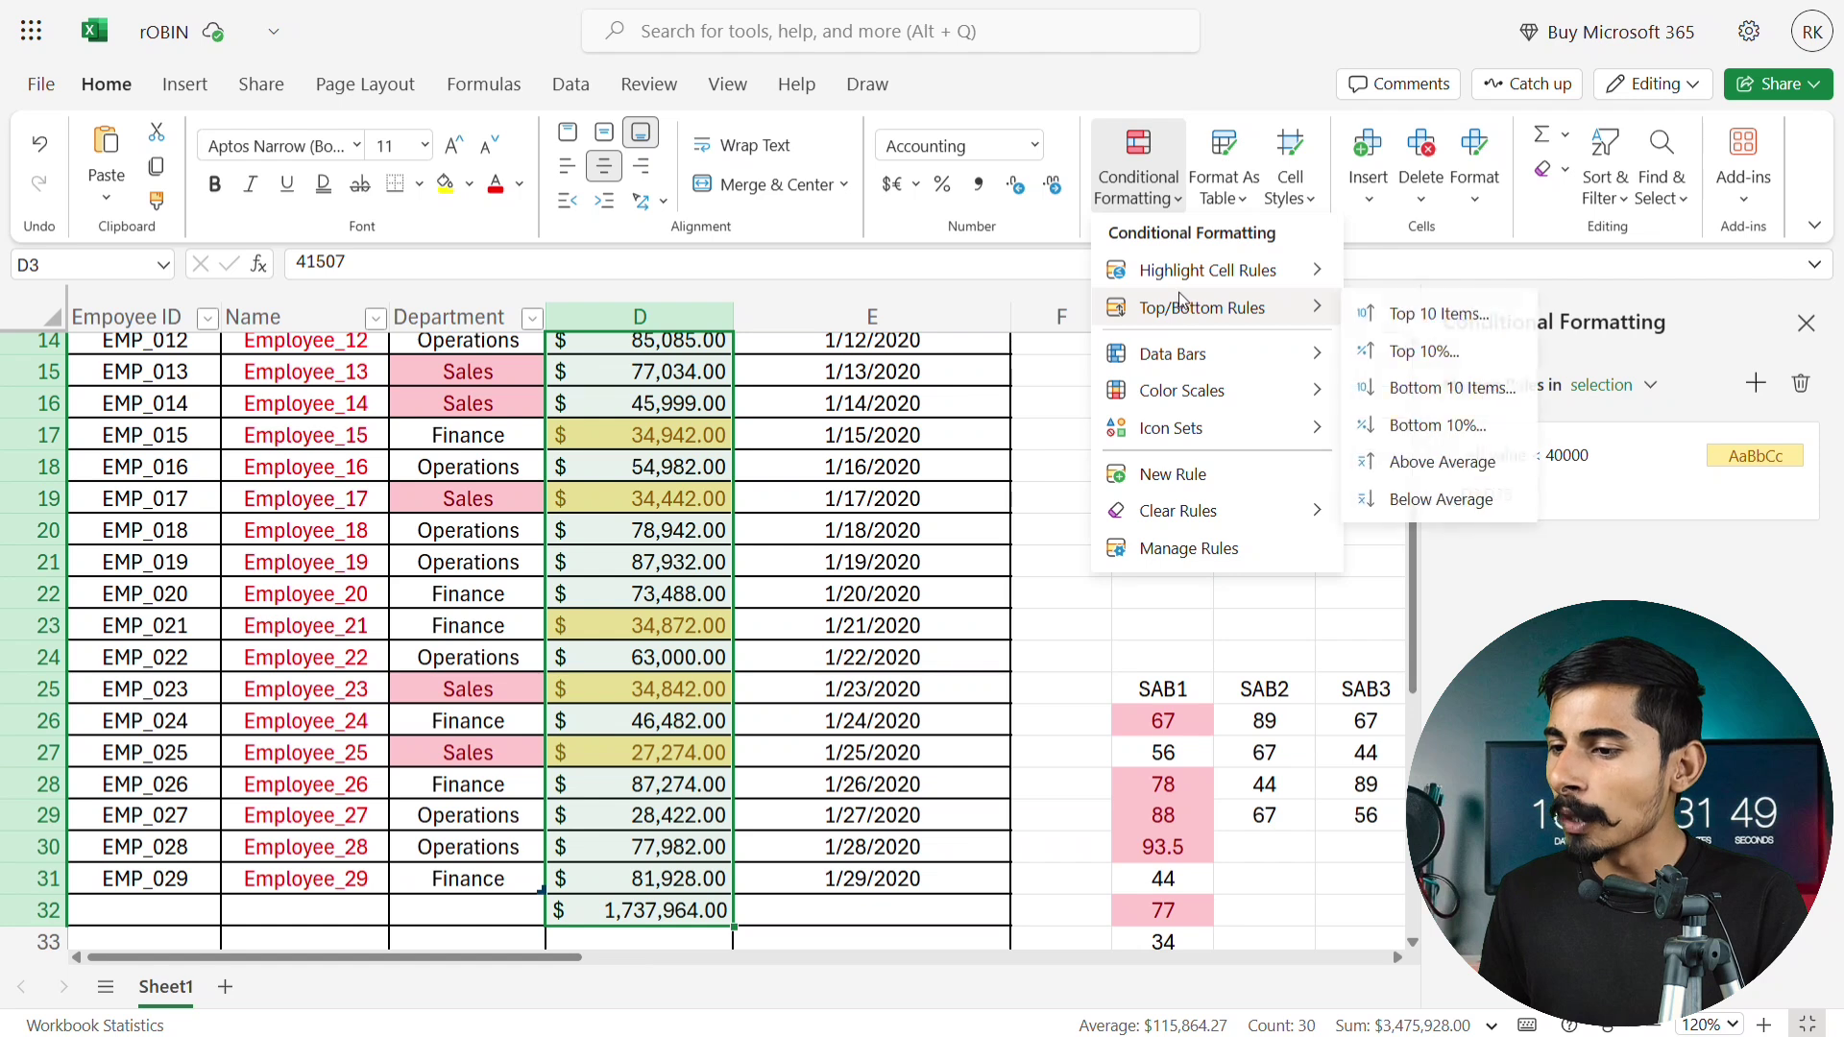
pyautogui.click(1440, 317)
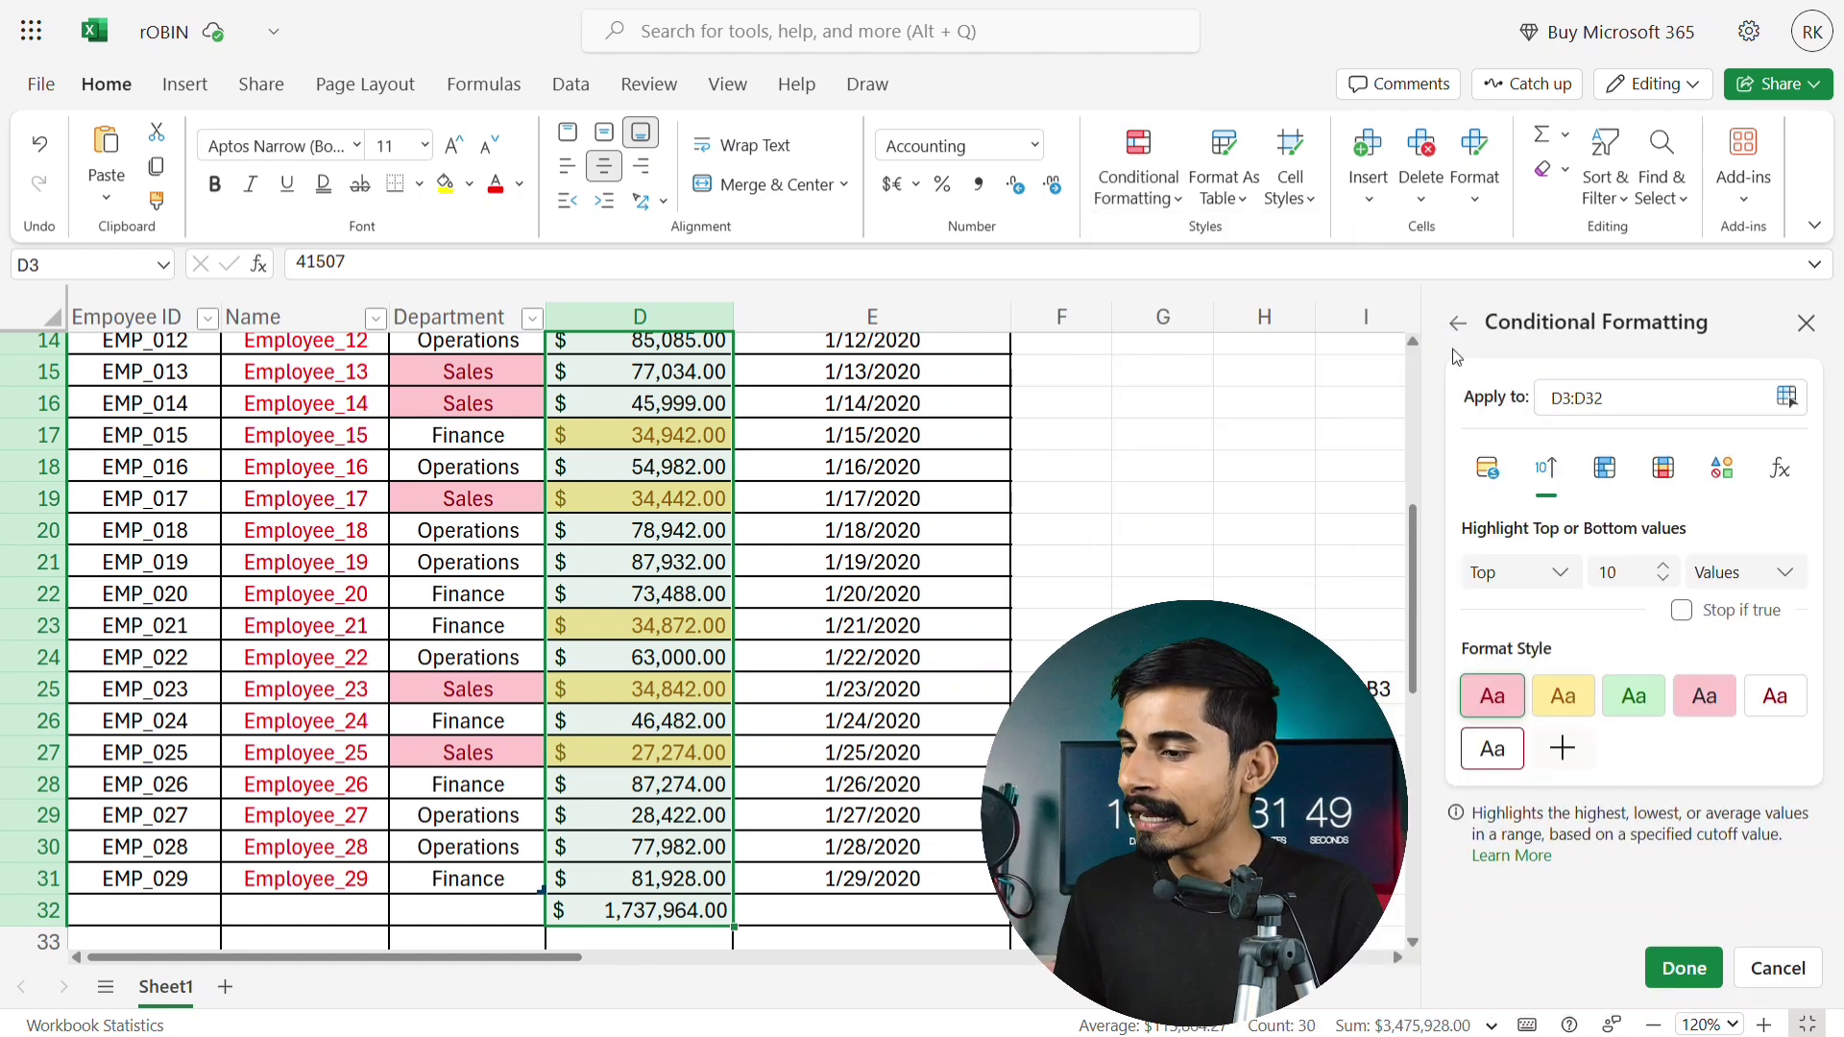
pyautogui.click(1664, 578)
pyautogui.click(1664, 578)
pyautogui.click(1663, 578)
pyautogui.click(1664, 578)
pyautogui.click(1664, 578)
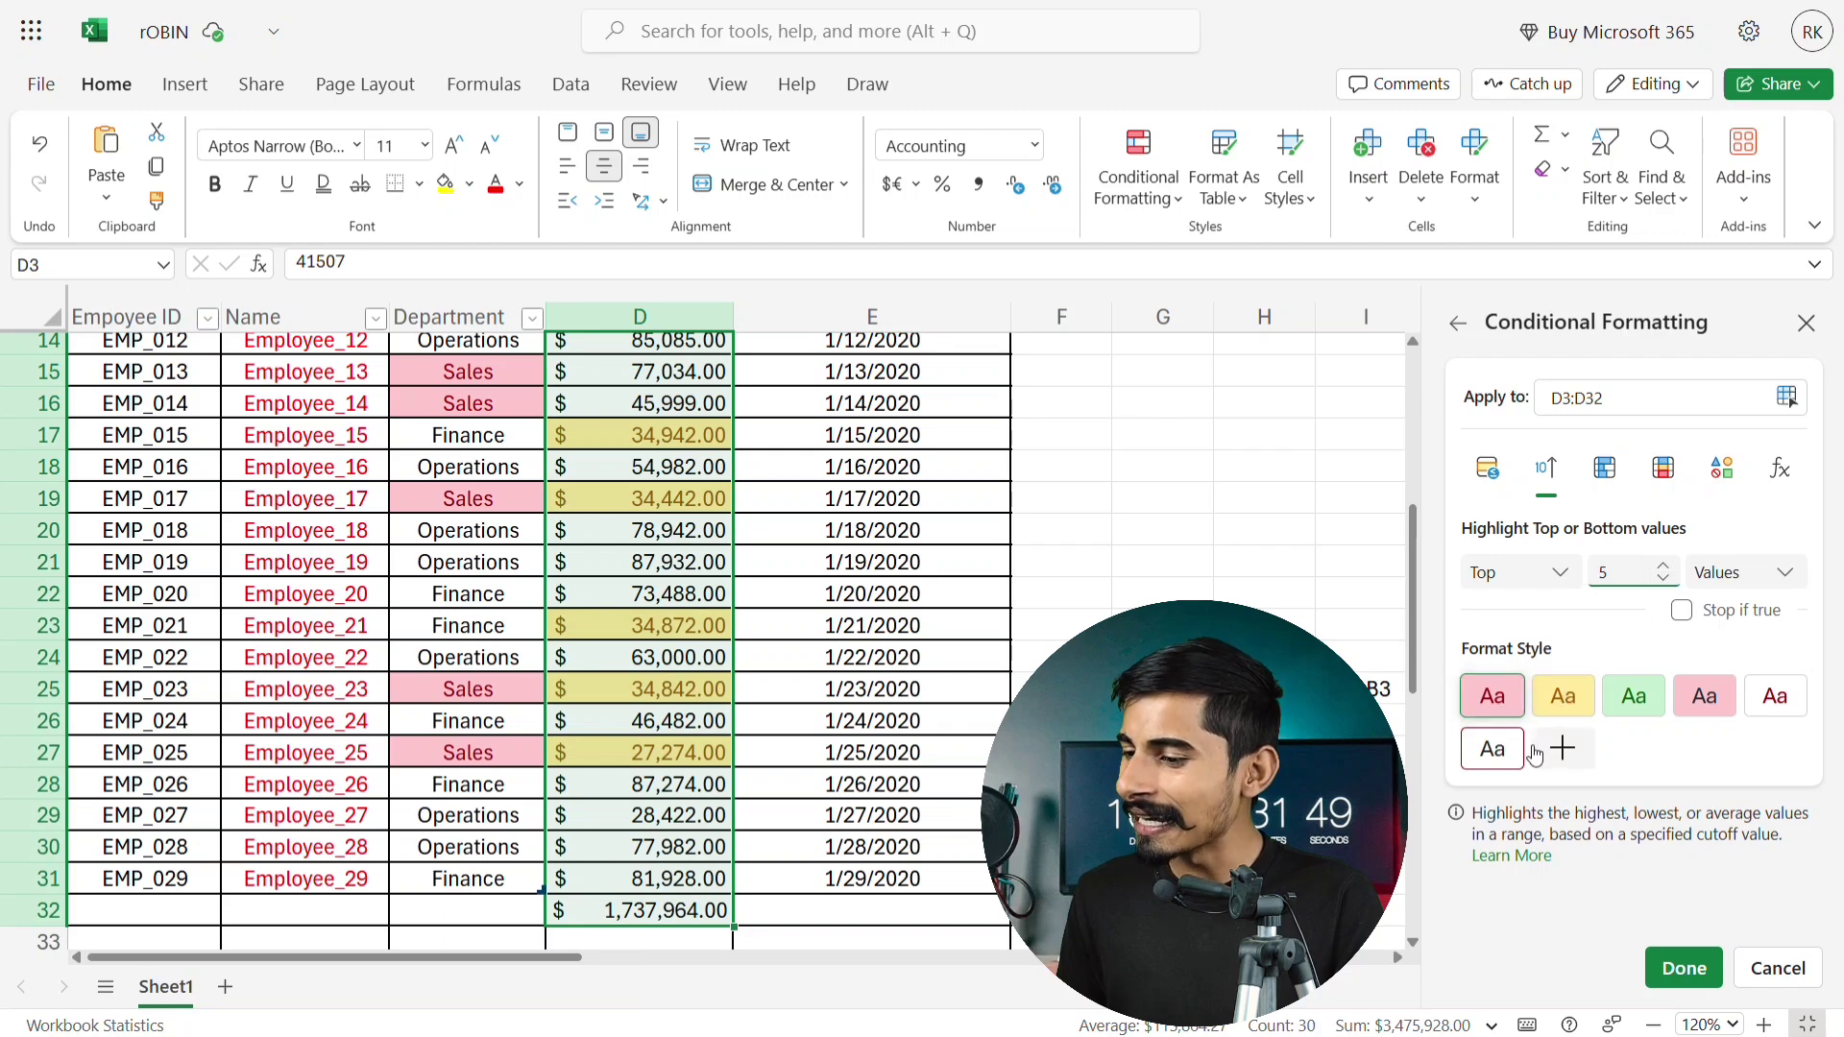
pyautogui.click(1691, 968)
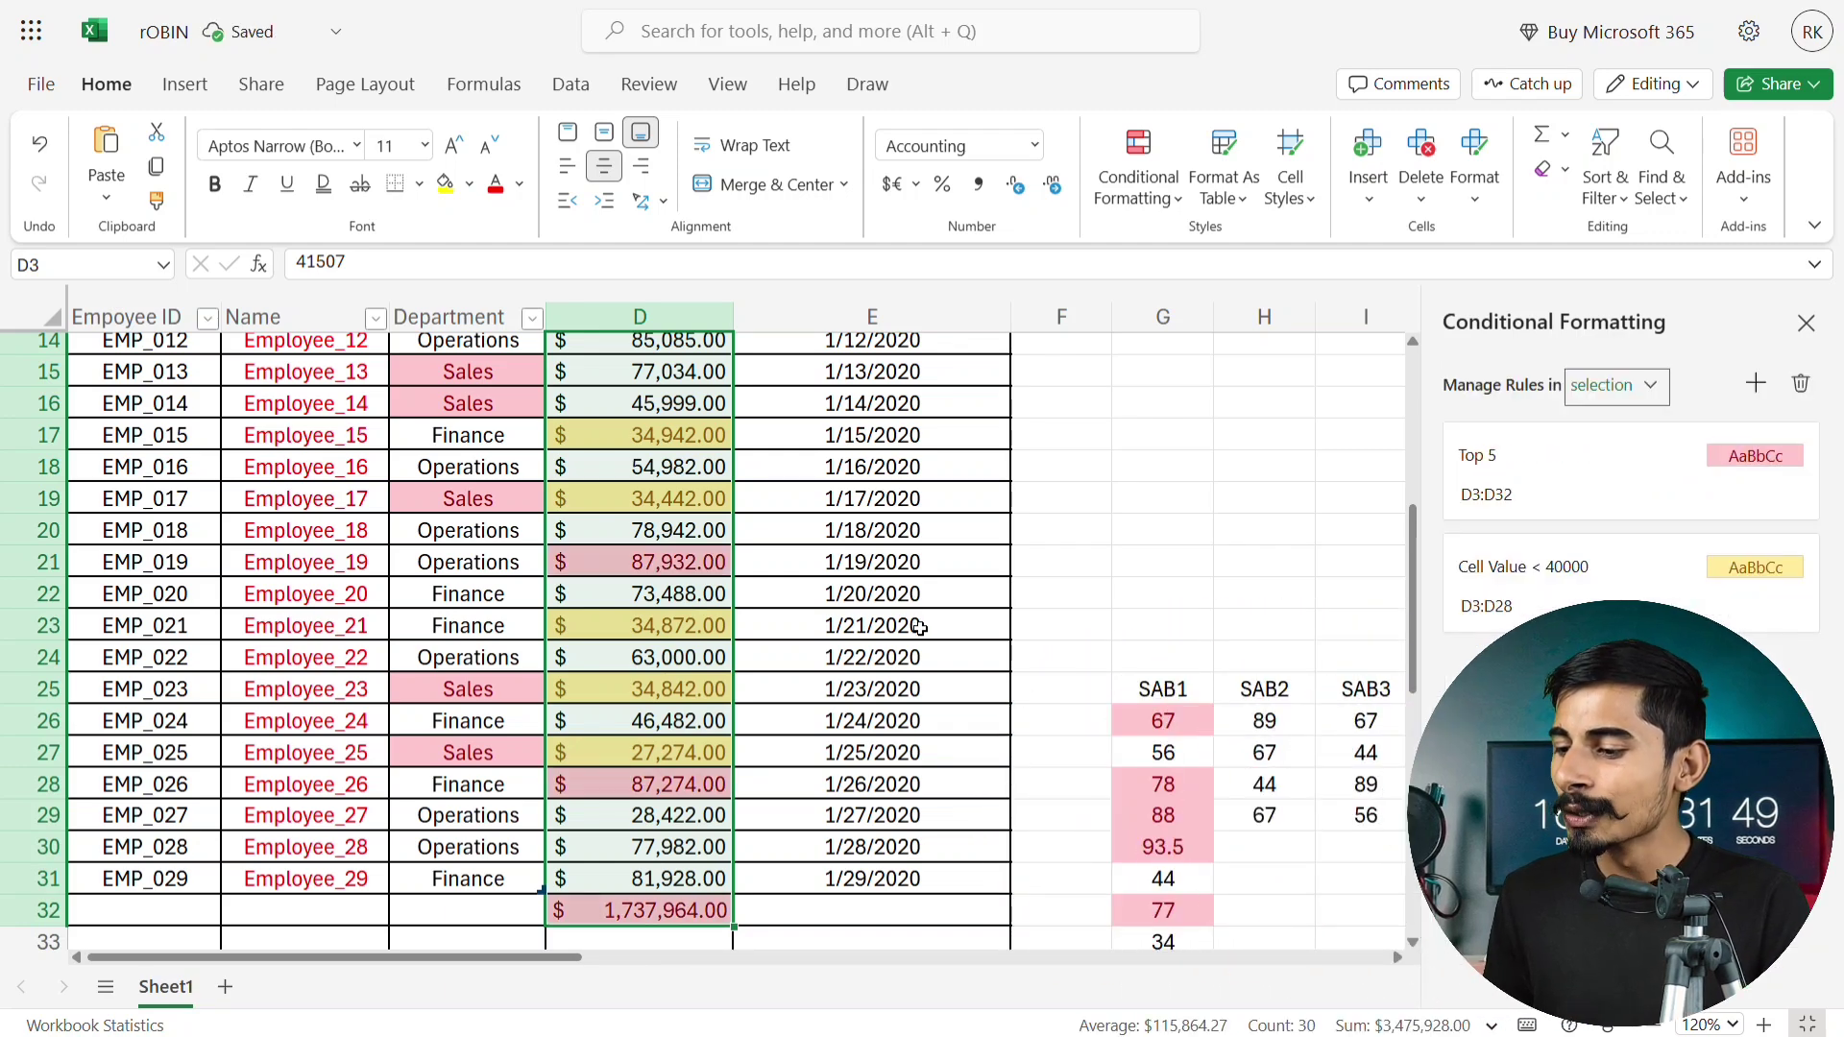
pyautogui.scroll(5, 919, 627)
pyautogui.click(915, 686)
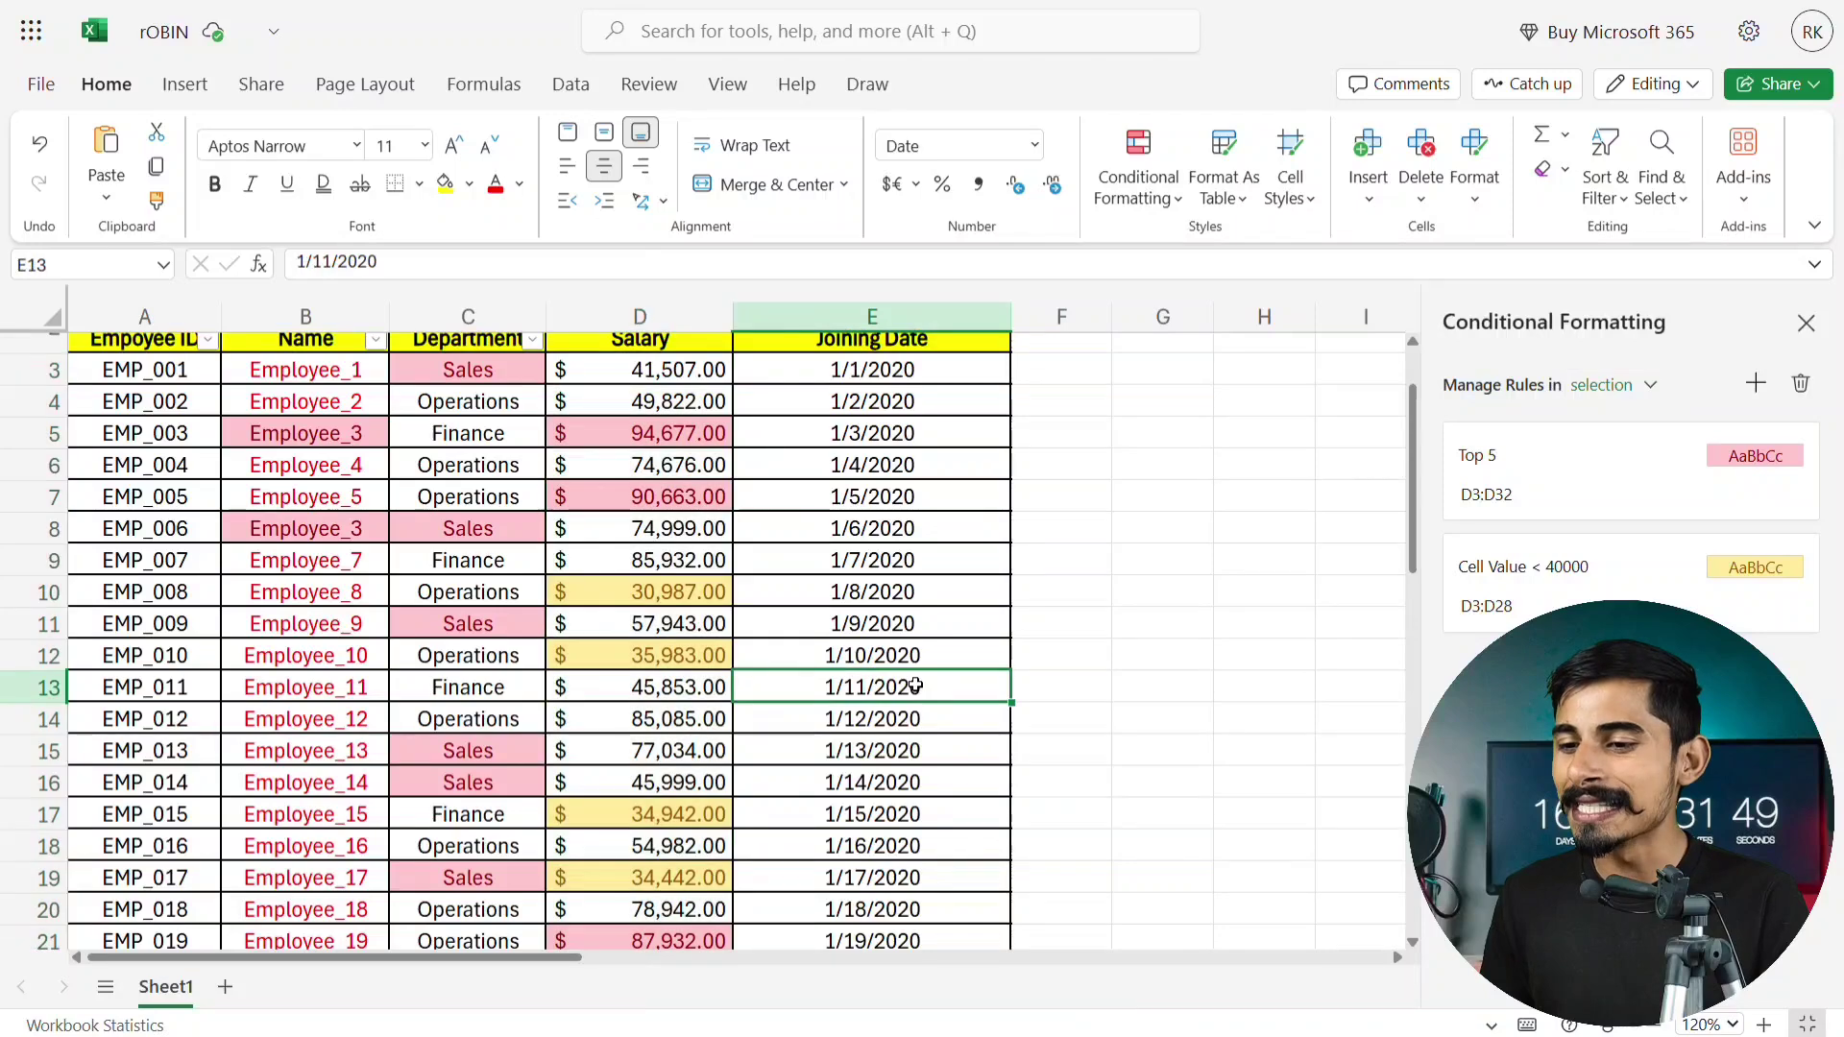
pyautogui.scroll(2, 916, 686)
pyautogui.scroll(-8, 916, 684)
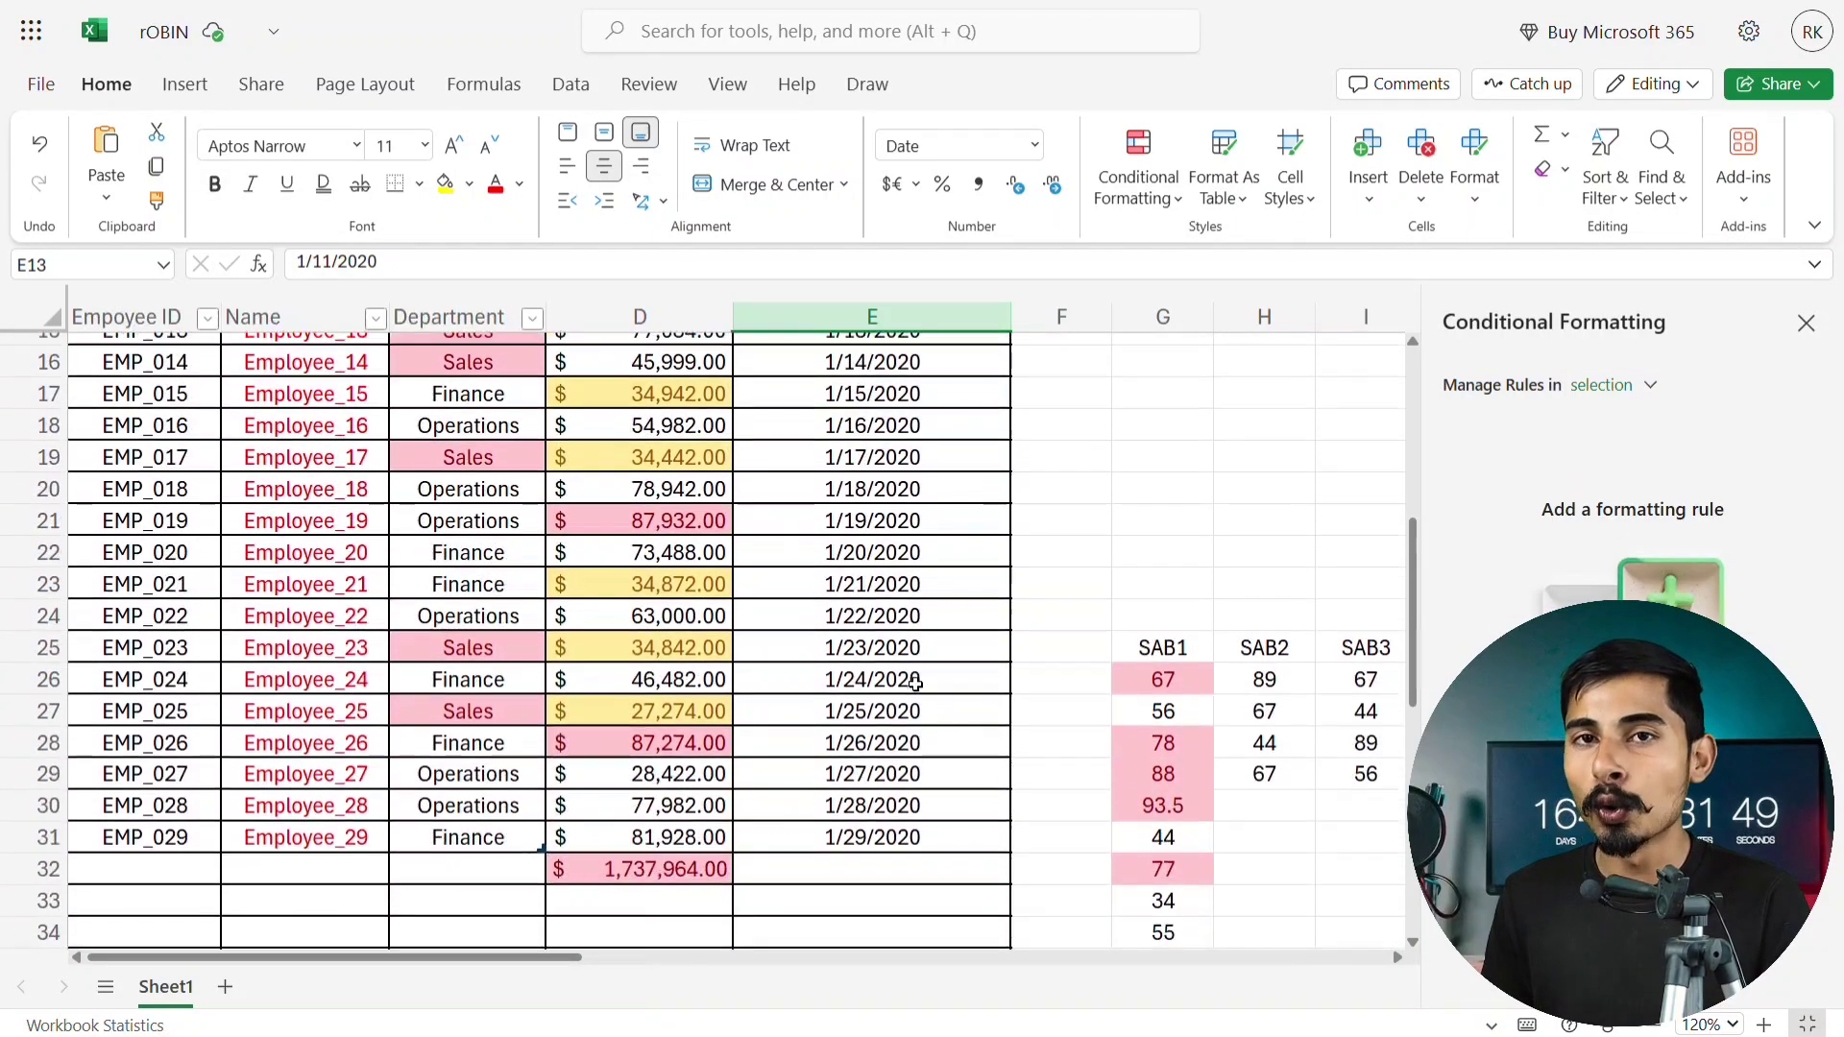
pyautogui.scroll(5, 915, 683)
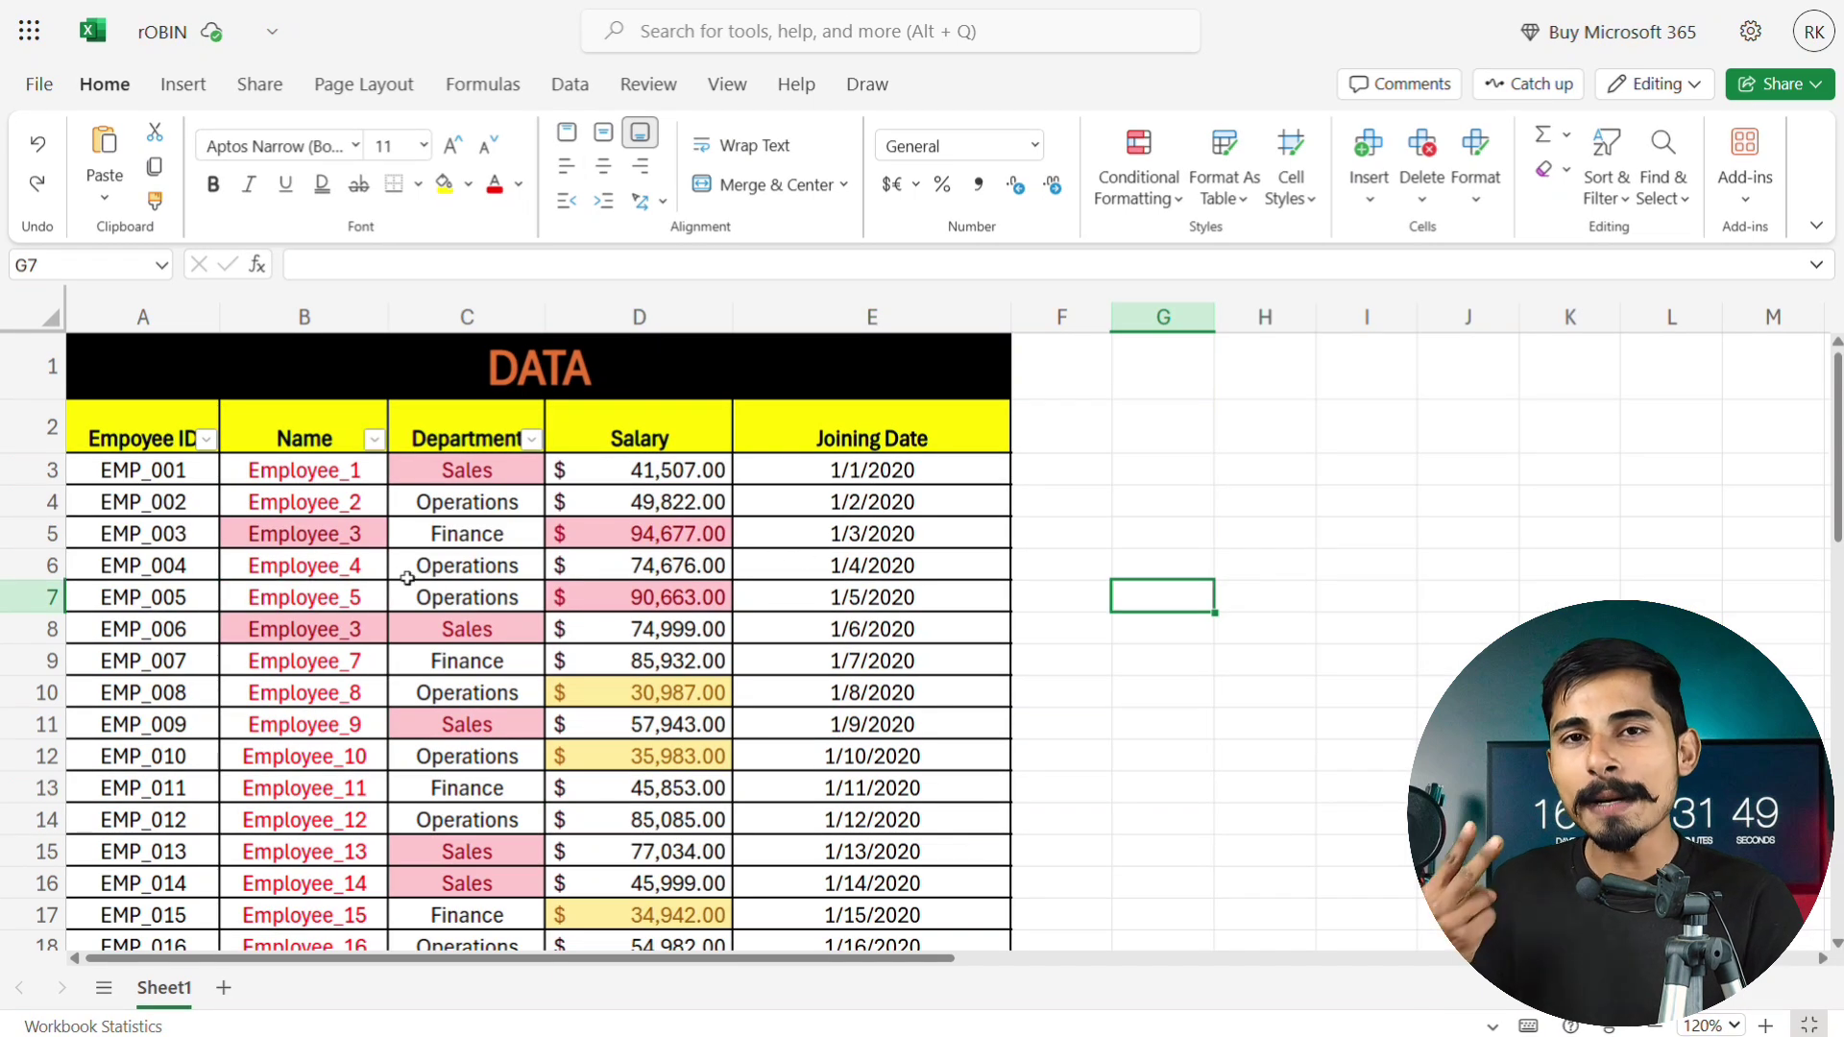
# Fill the EMP_004 row, cells A6:E6, with yellow.
pyautogui.click(178, 566)
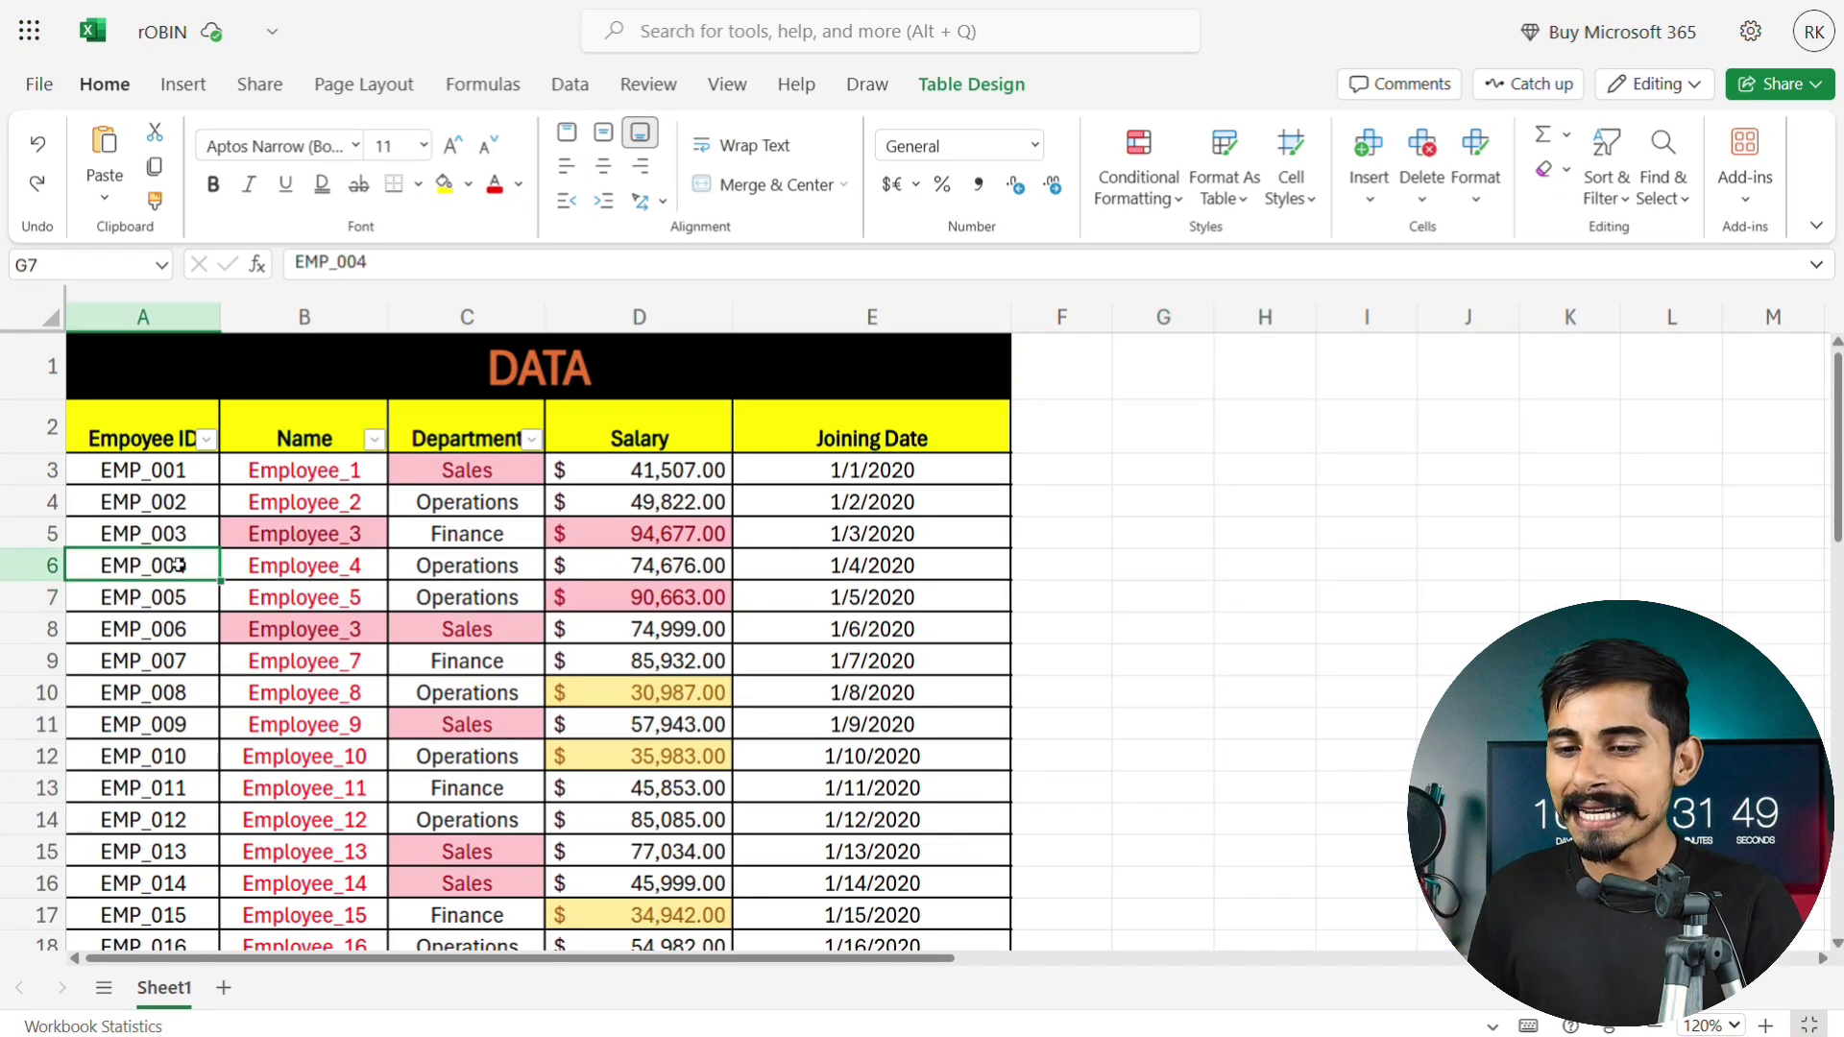
pyautogui.moveTo(233, 569); pyautogui.dragTo(745, 568)
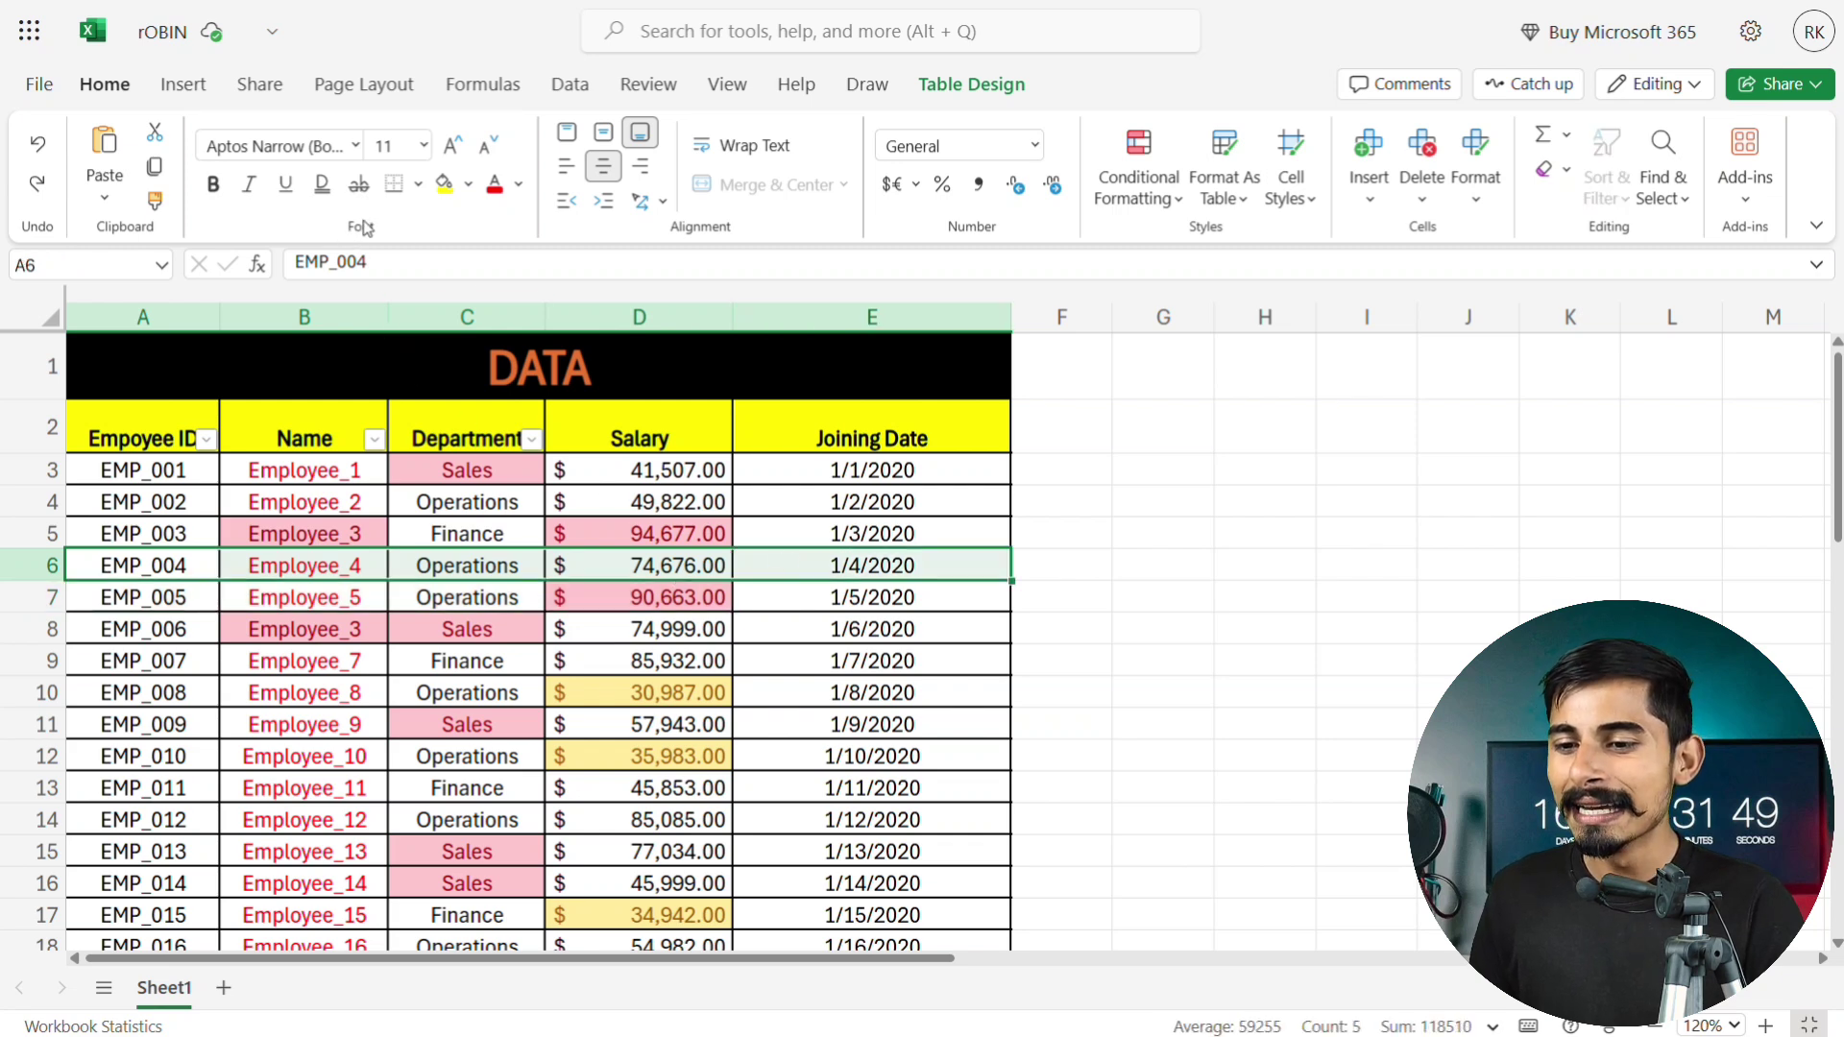
pyautogui.click(446, 185)
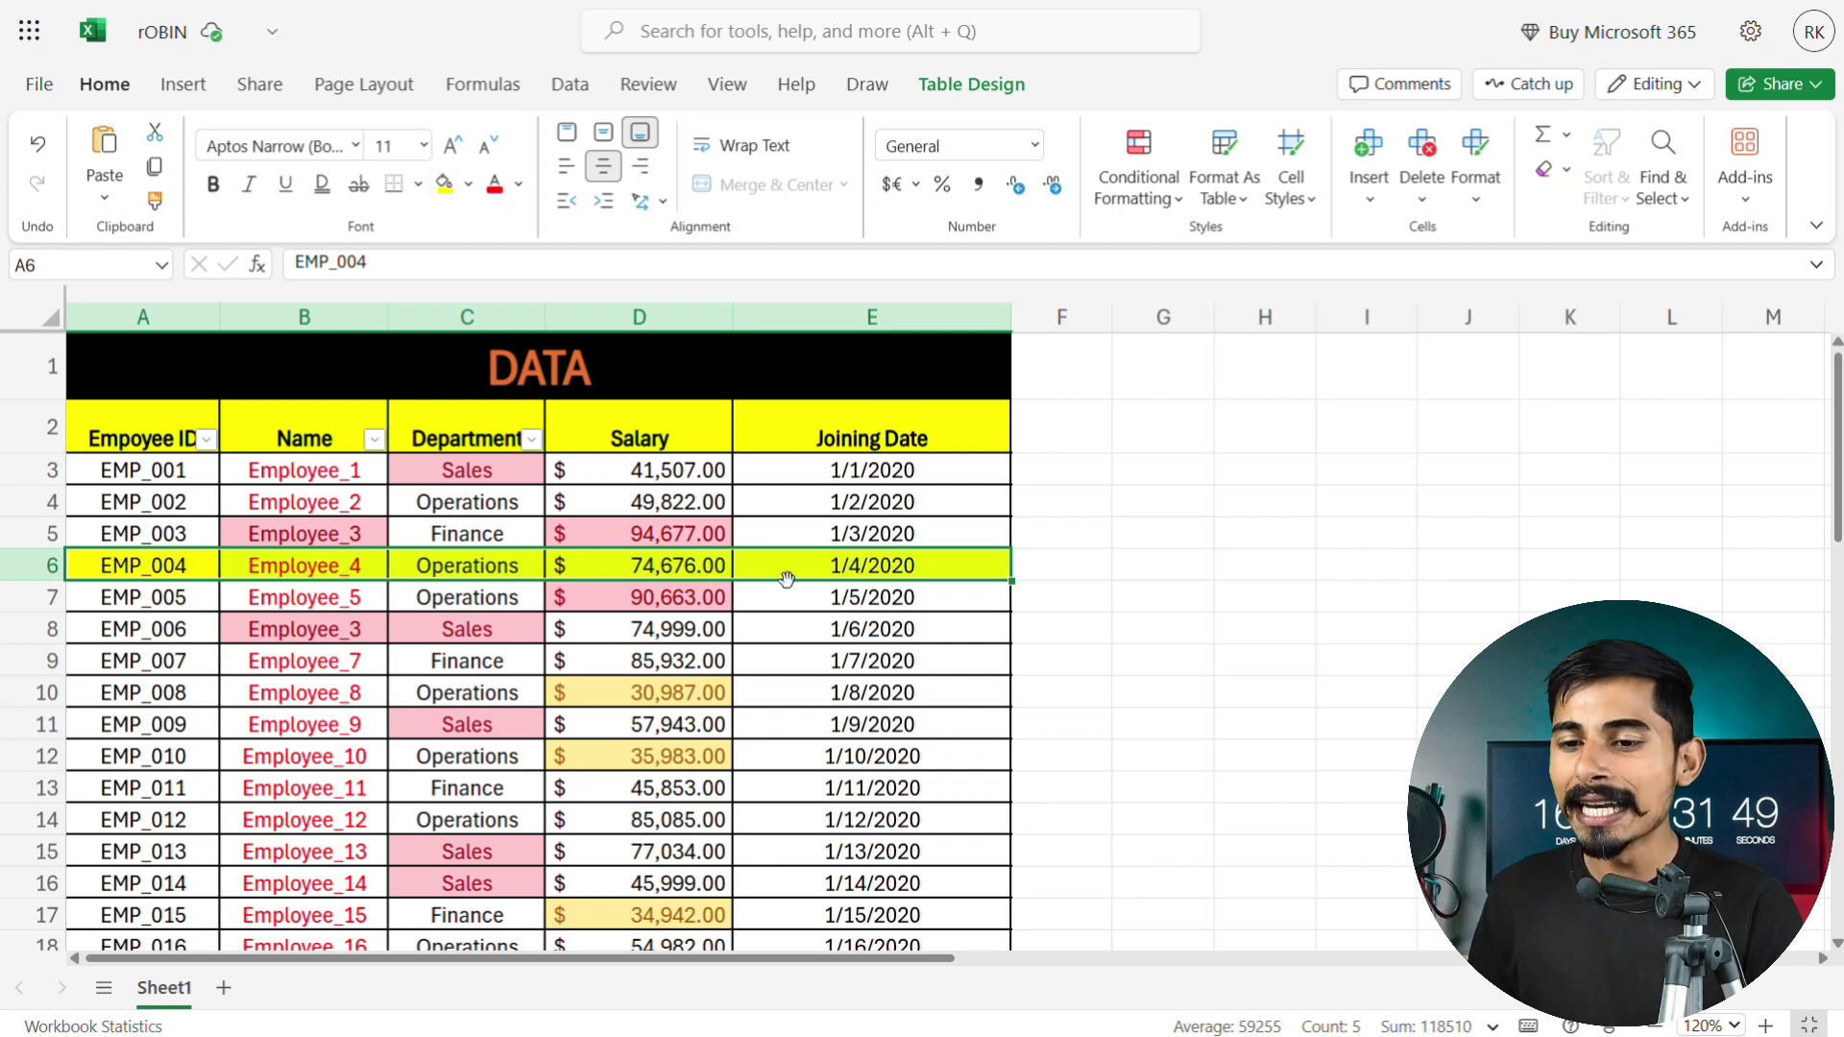
# Try to set up a new rule for Department cells C3:C31 that highlights specific text containing a value starting with "=".
pyautogui.click(1140, 191)
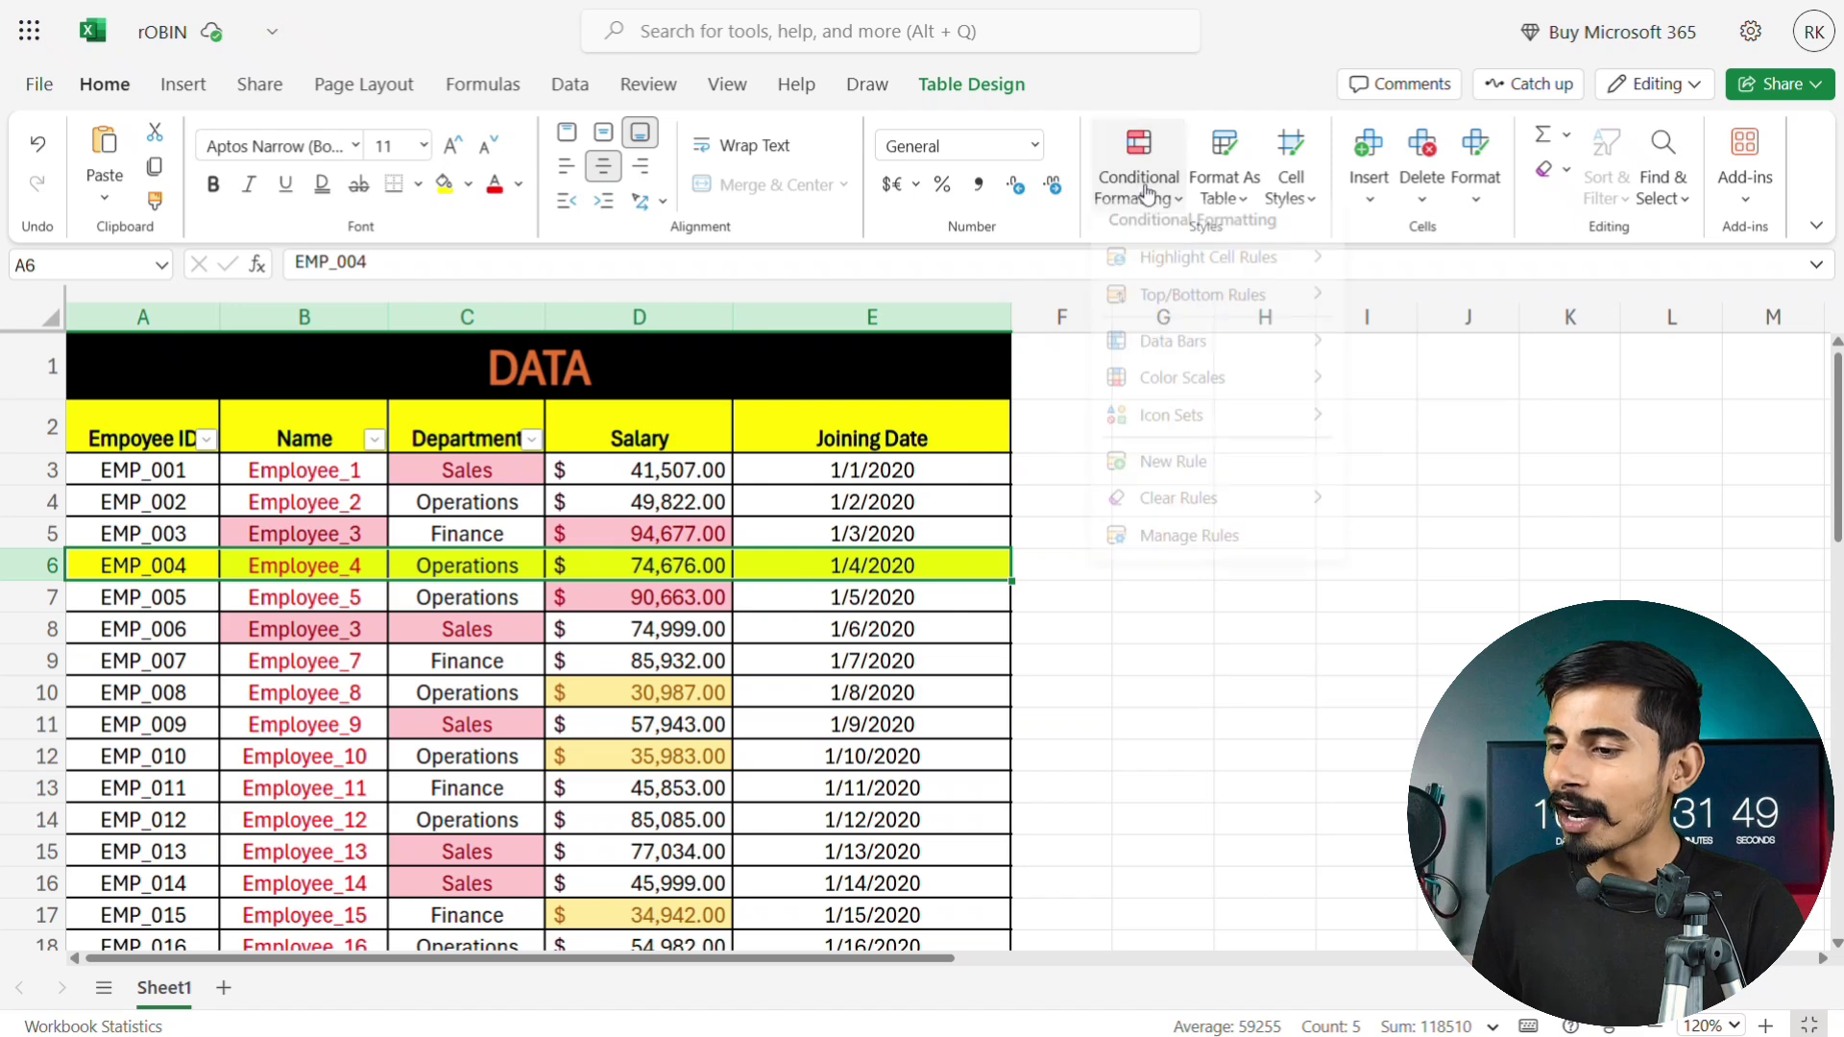
pyautogui.click(1173, 476)
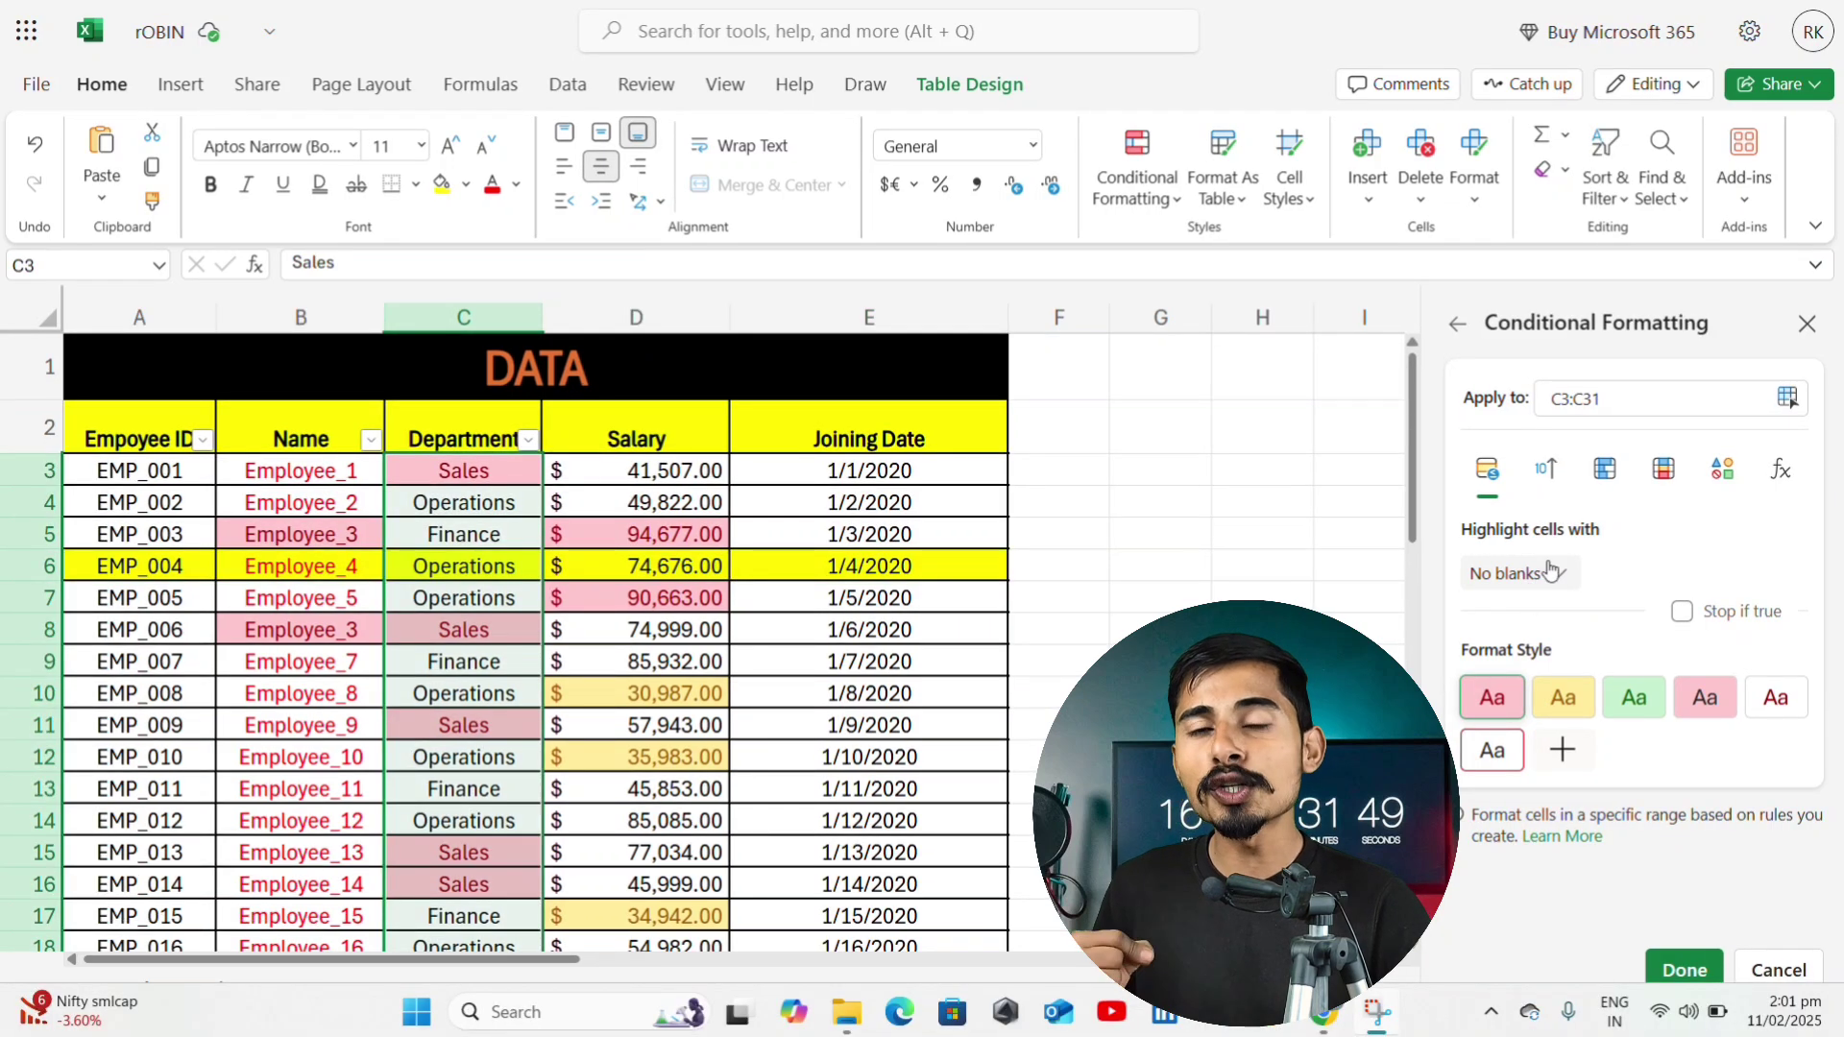
pyautogui.click(1558, 577)
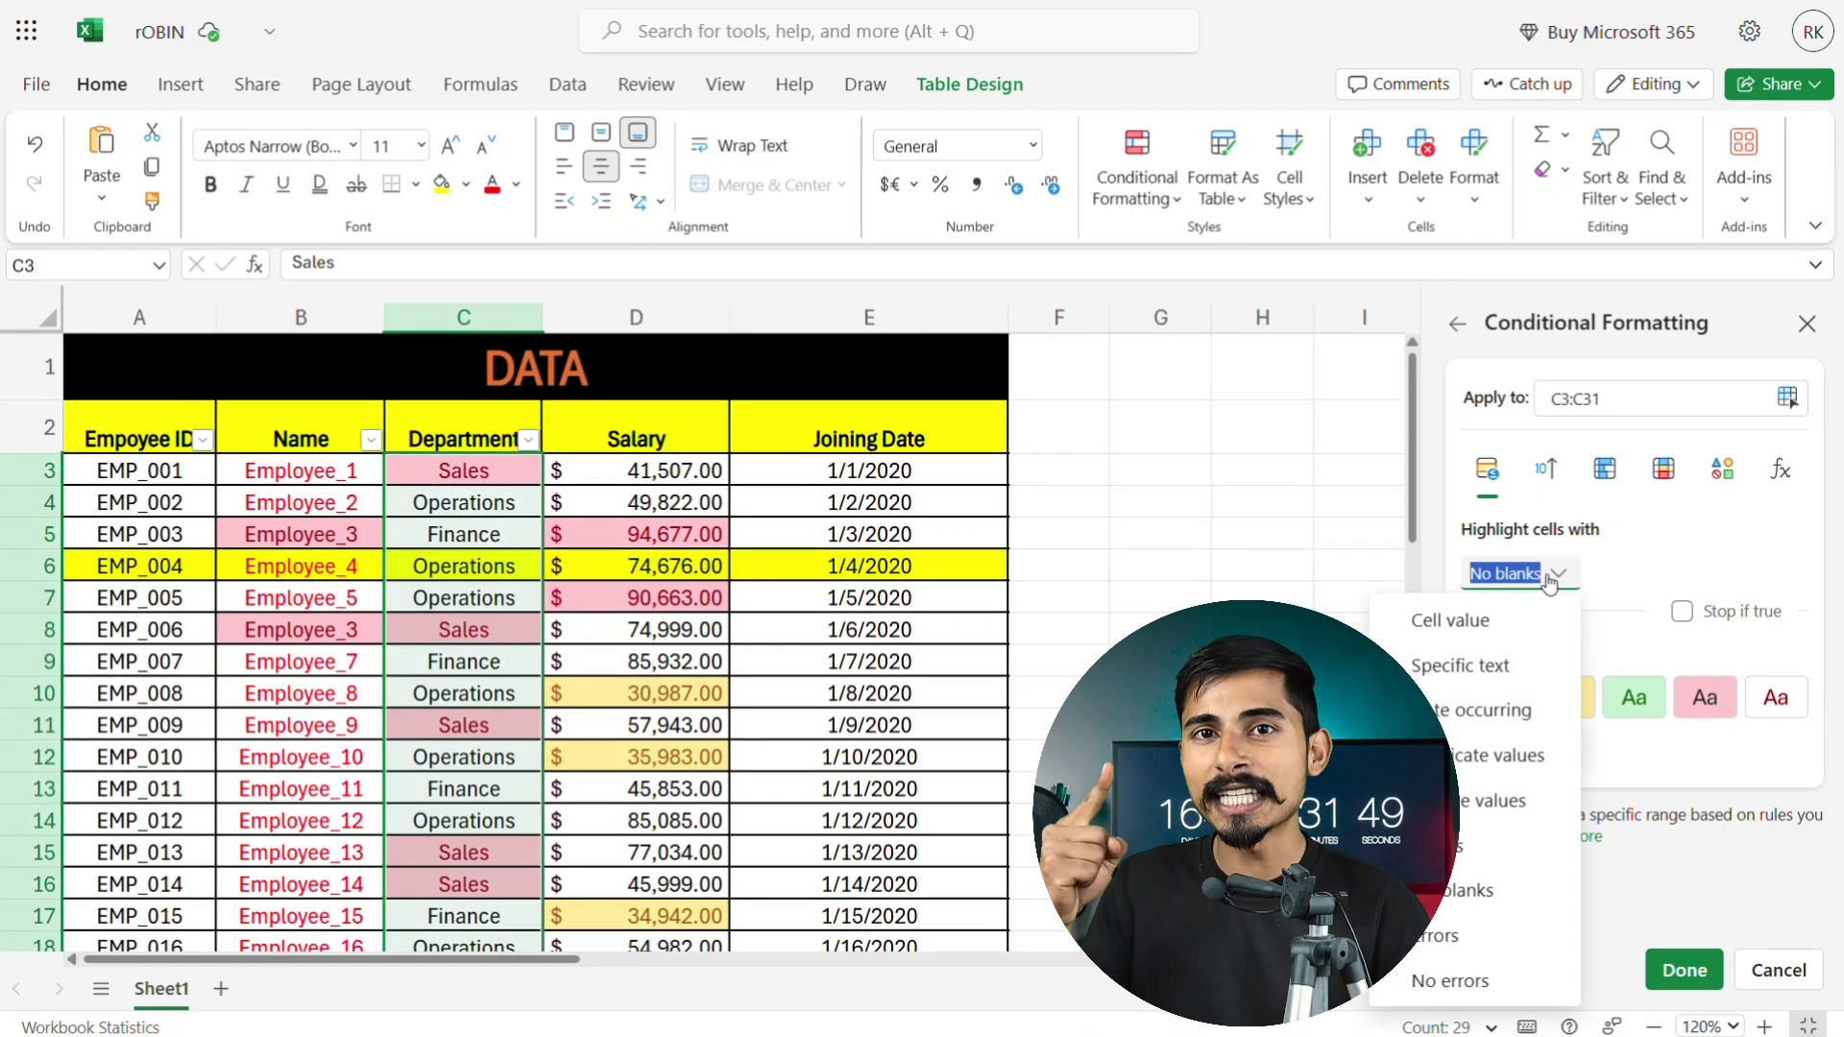
pyautogui.click(1490, 672)
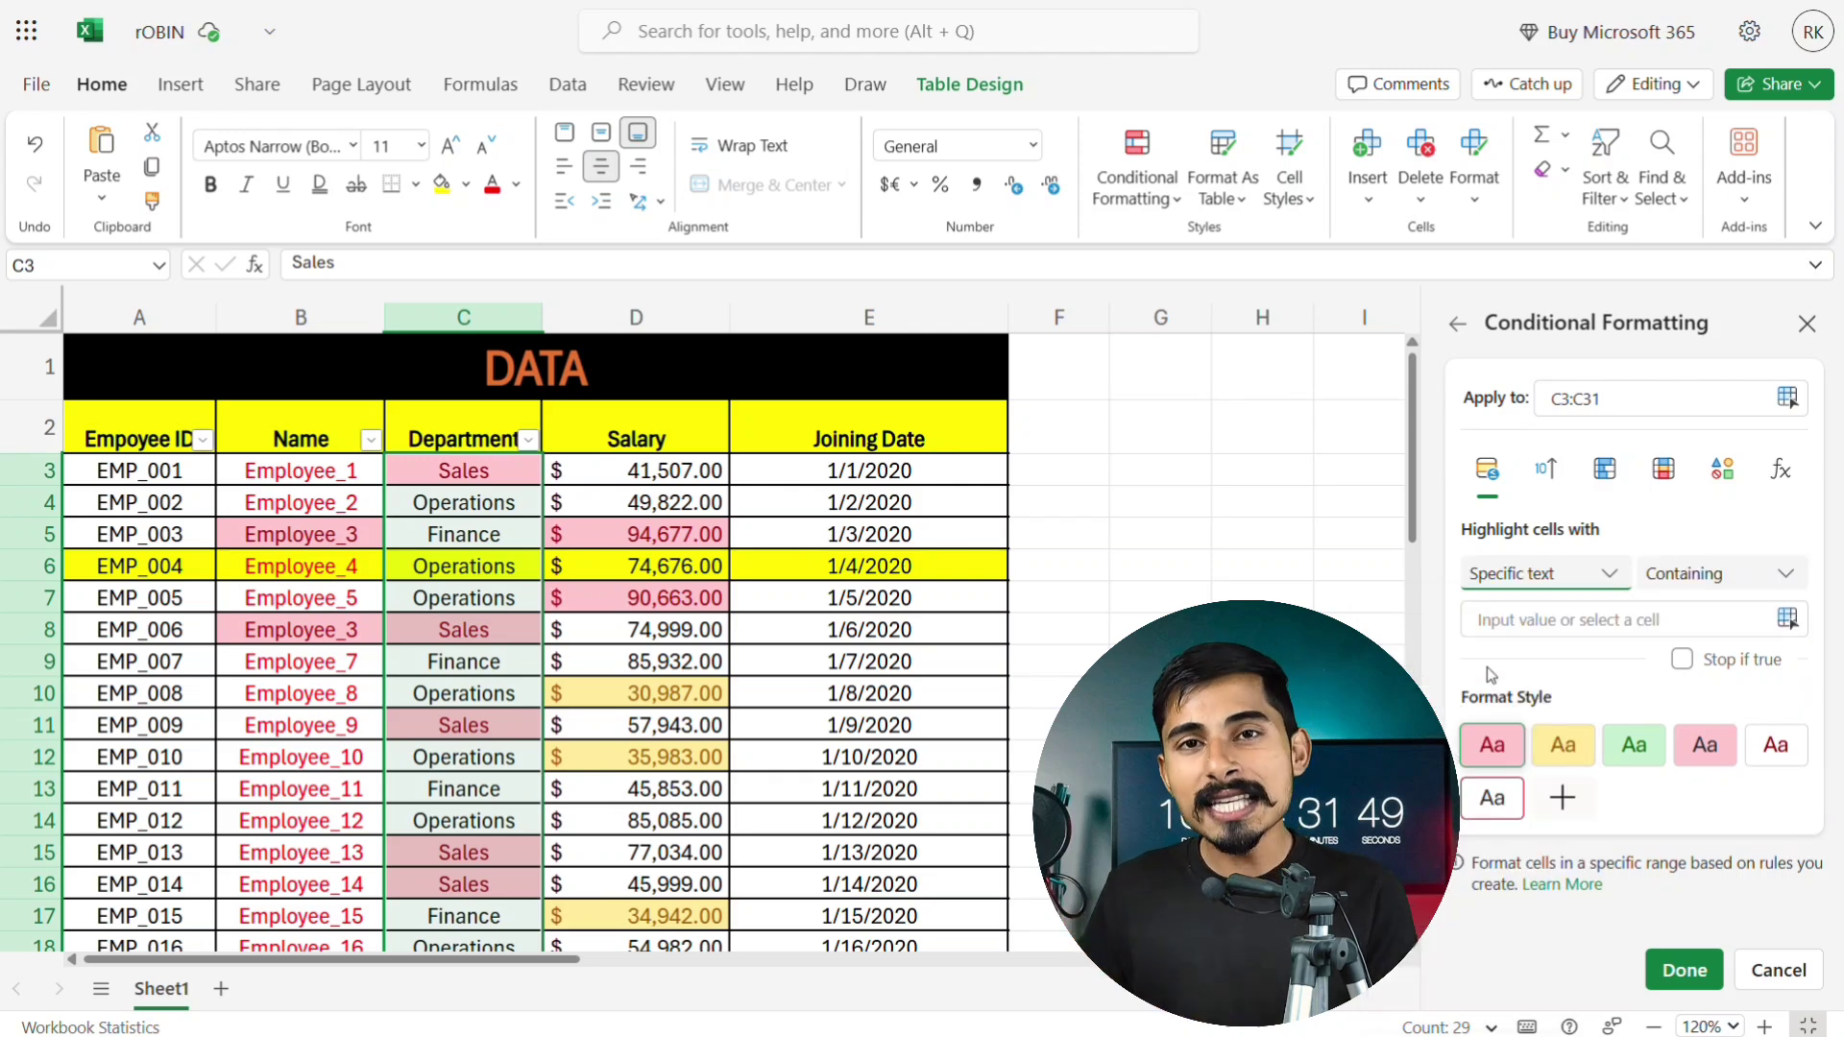
pyautogui.click(1531, 619)
pyautogui.write('=')
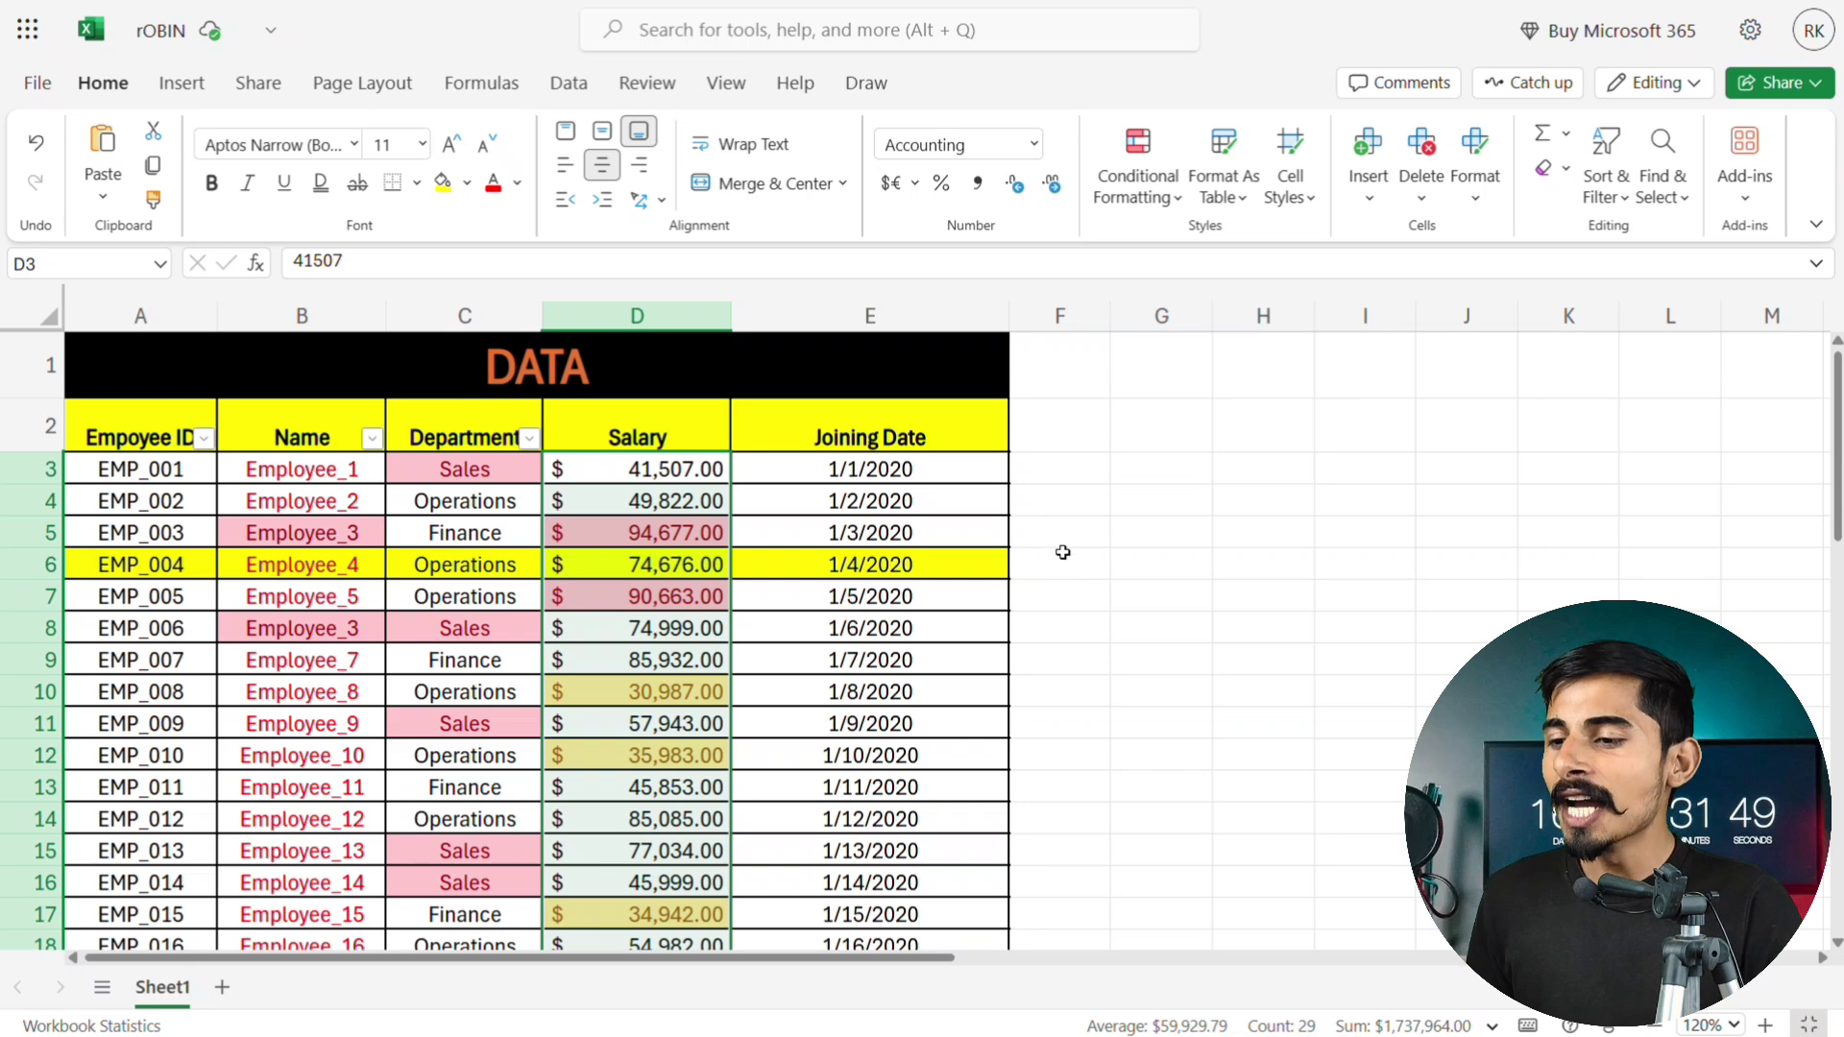
# Apply blue gradient-fill data bars to the Salary values in D3:D31 and review them down the column.
pyautogui.click(1163, 156)
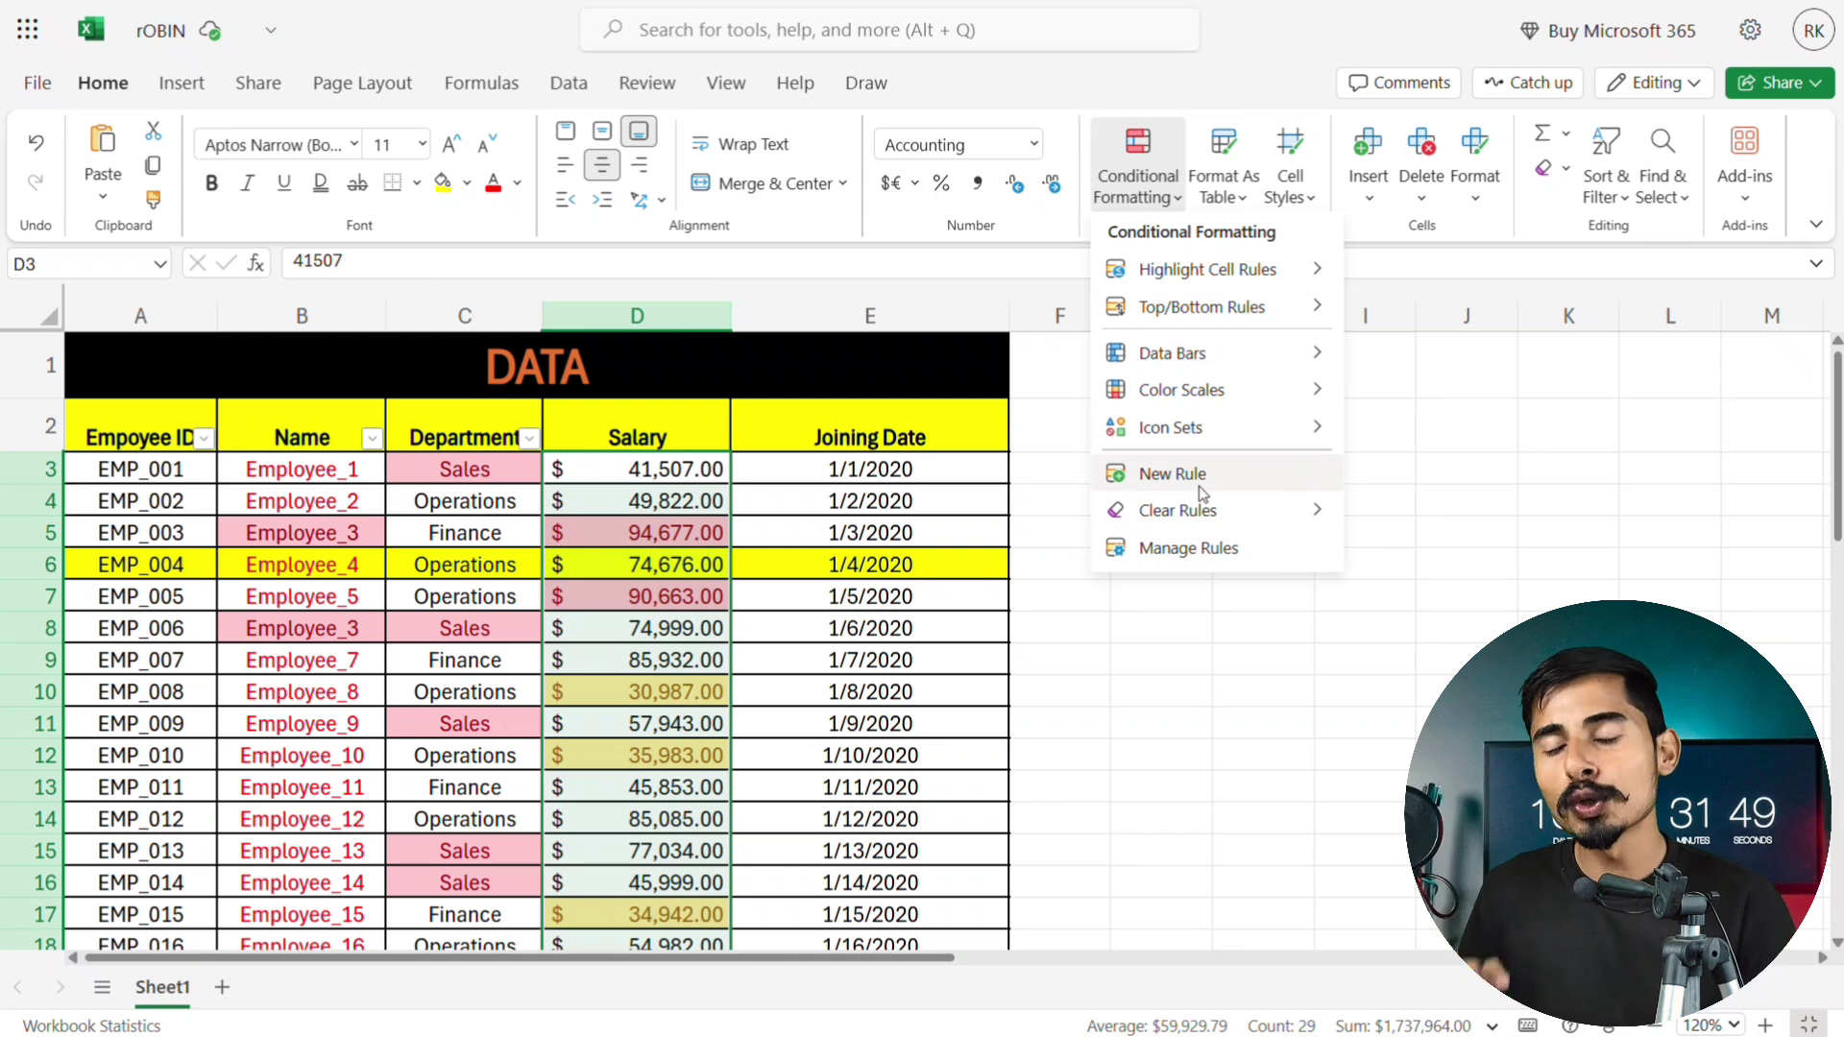
pyautogui.moveTo(1201, 418)
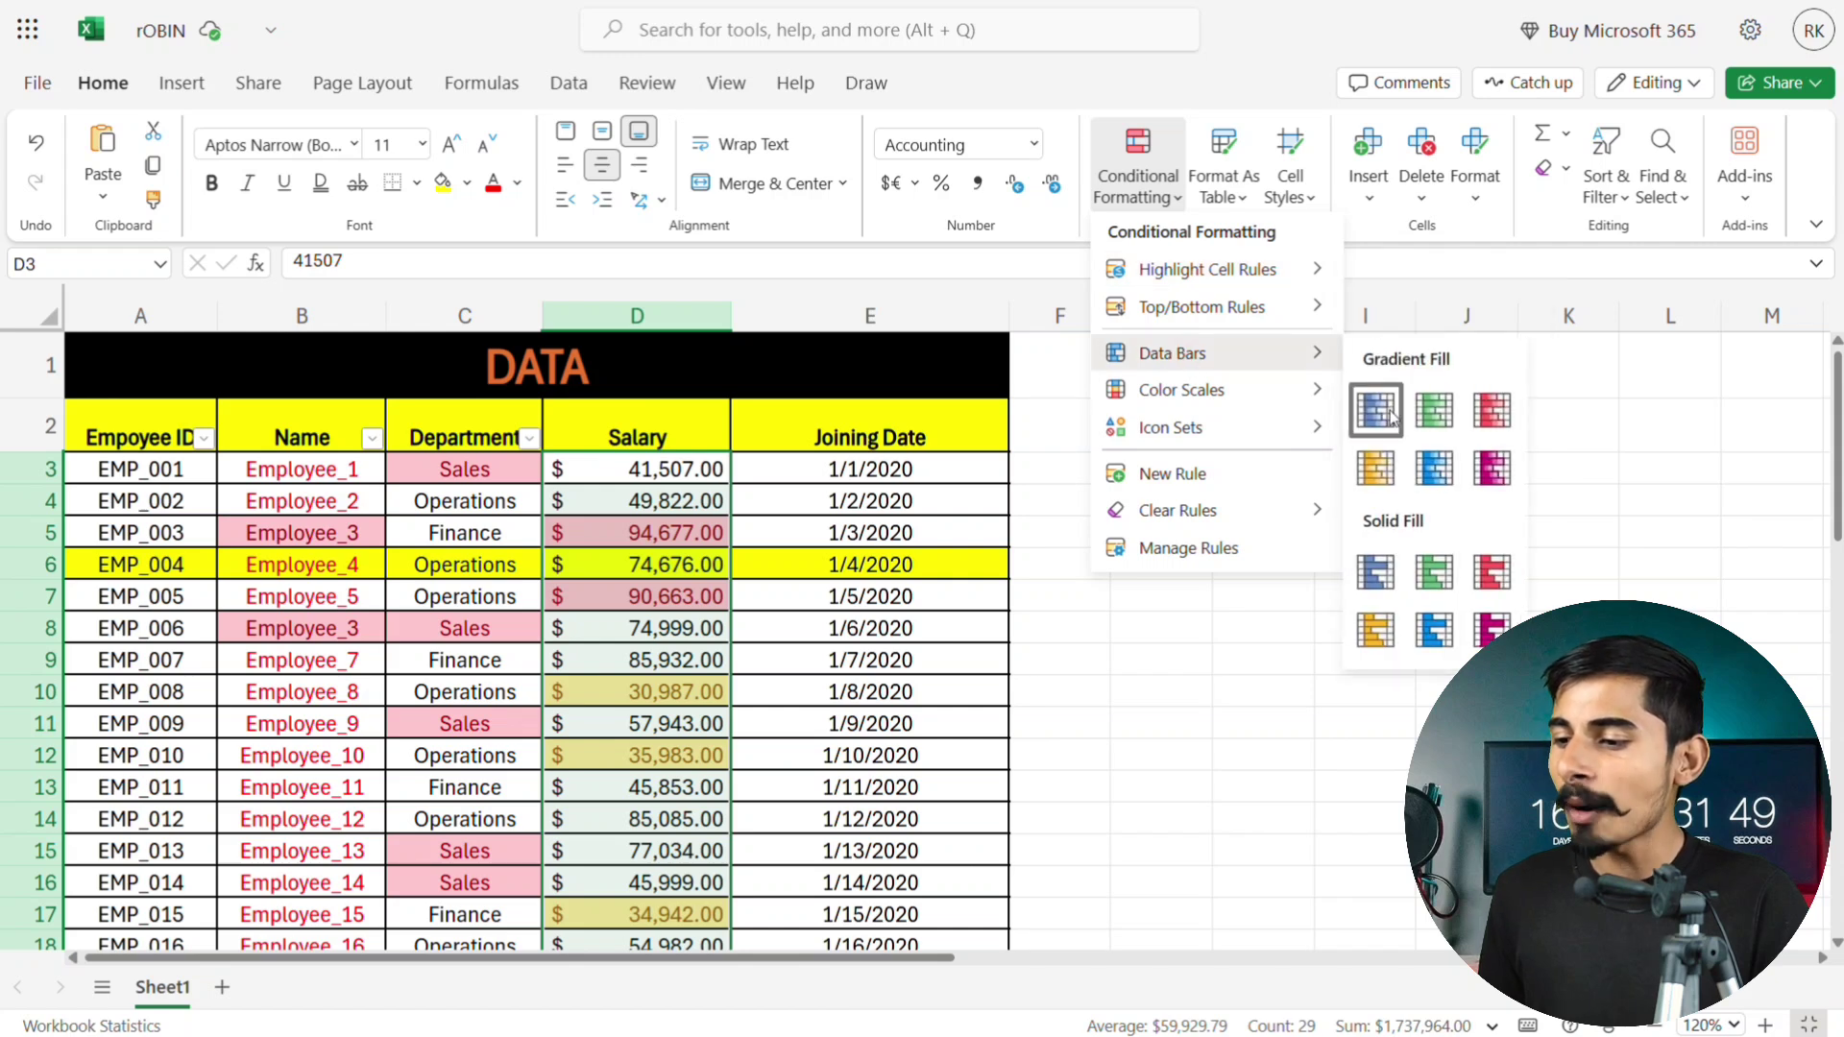
pyautogui.click(1395, 418)
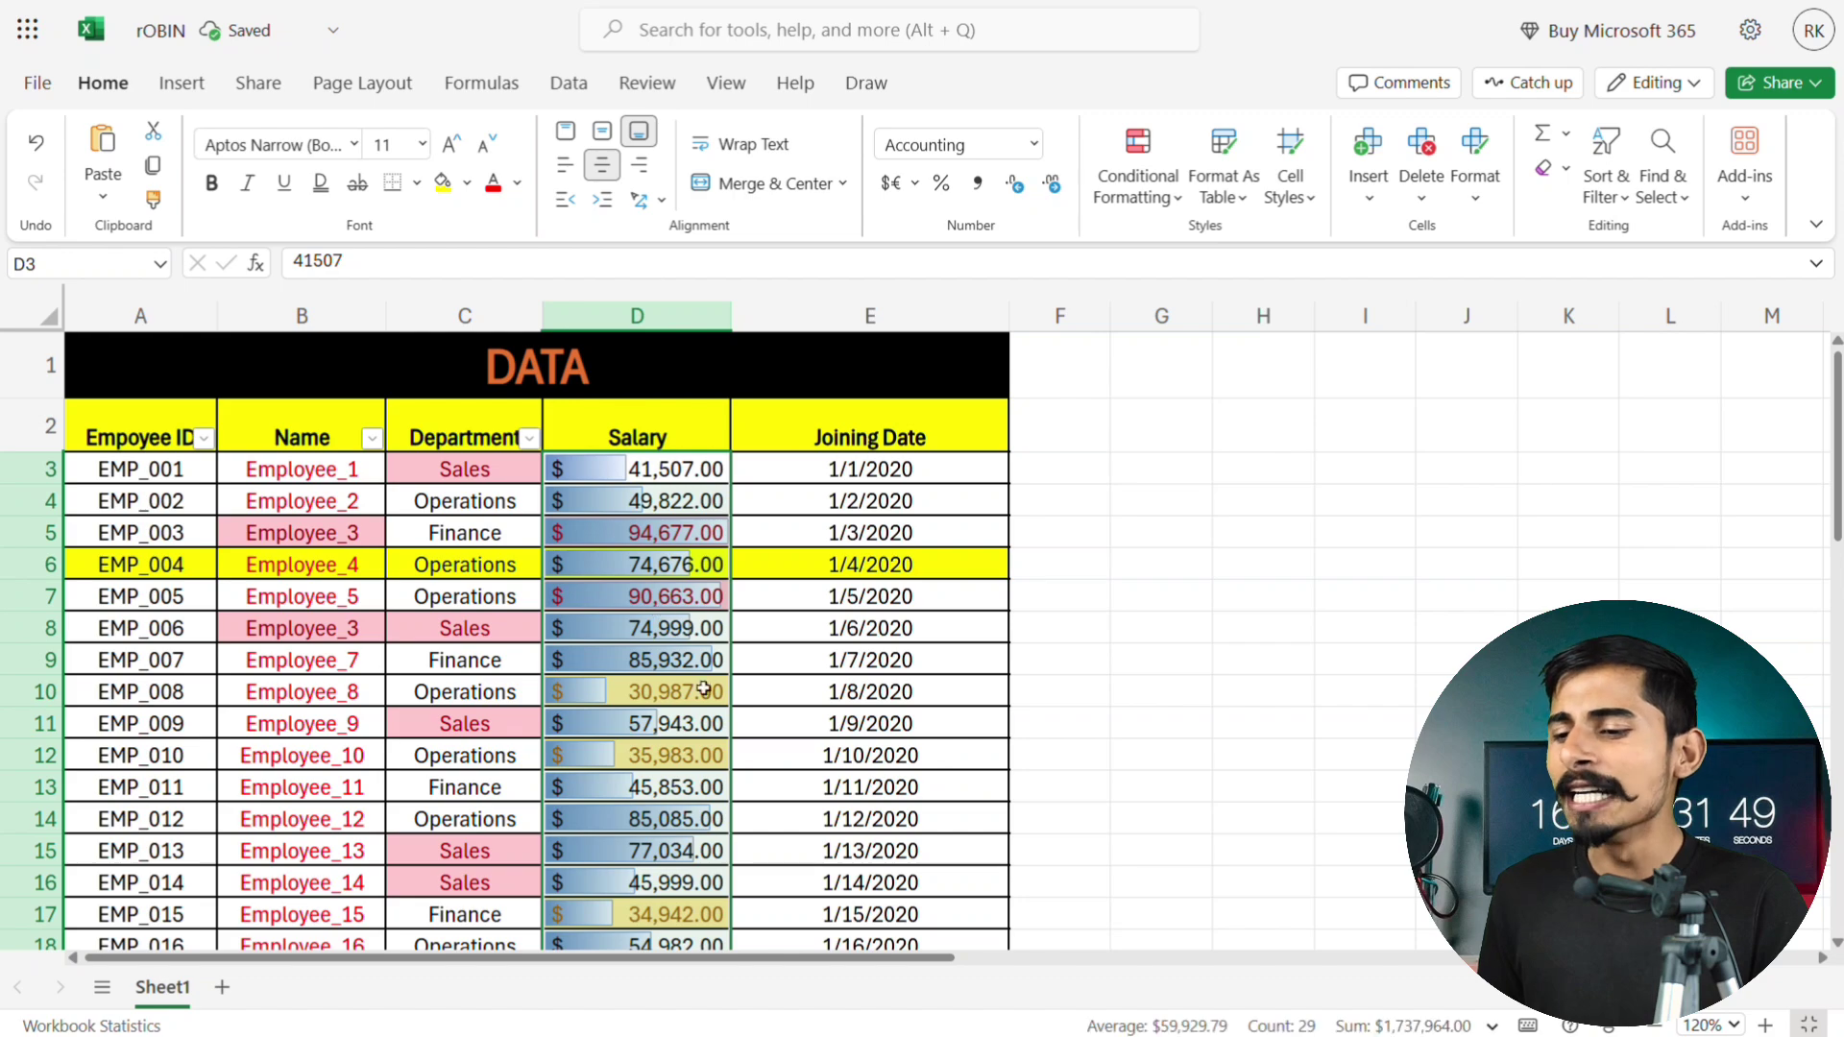
pyautogui.scroll(-4, 692, 641)
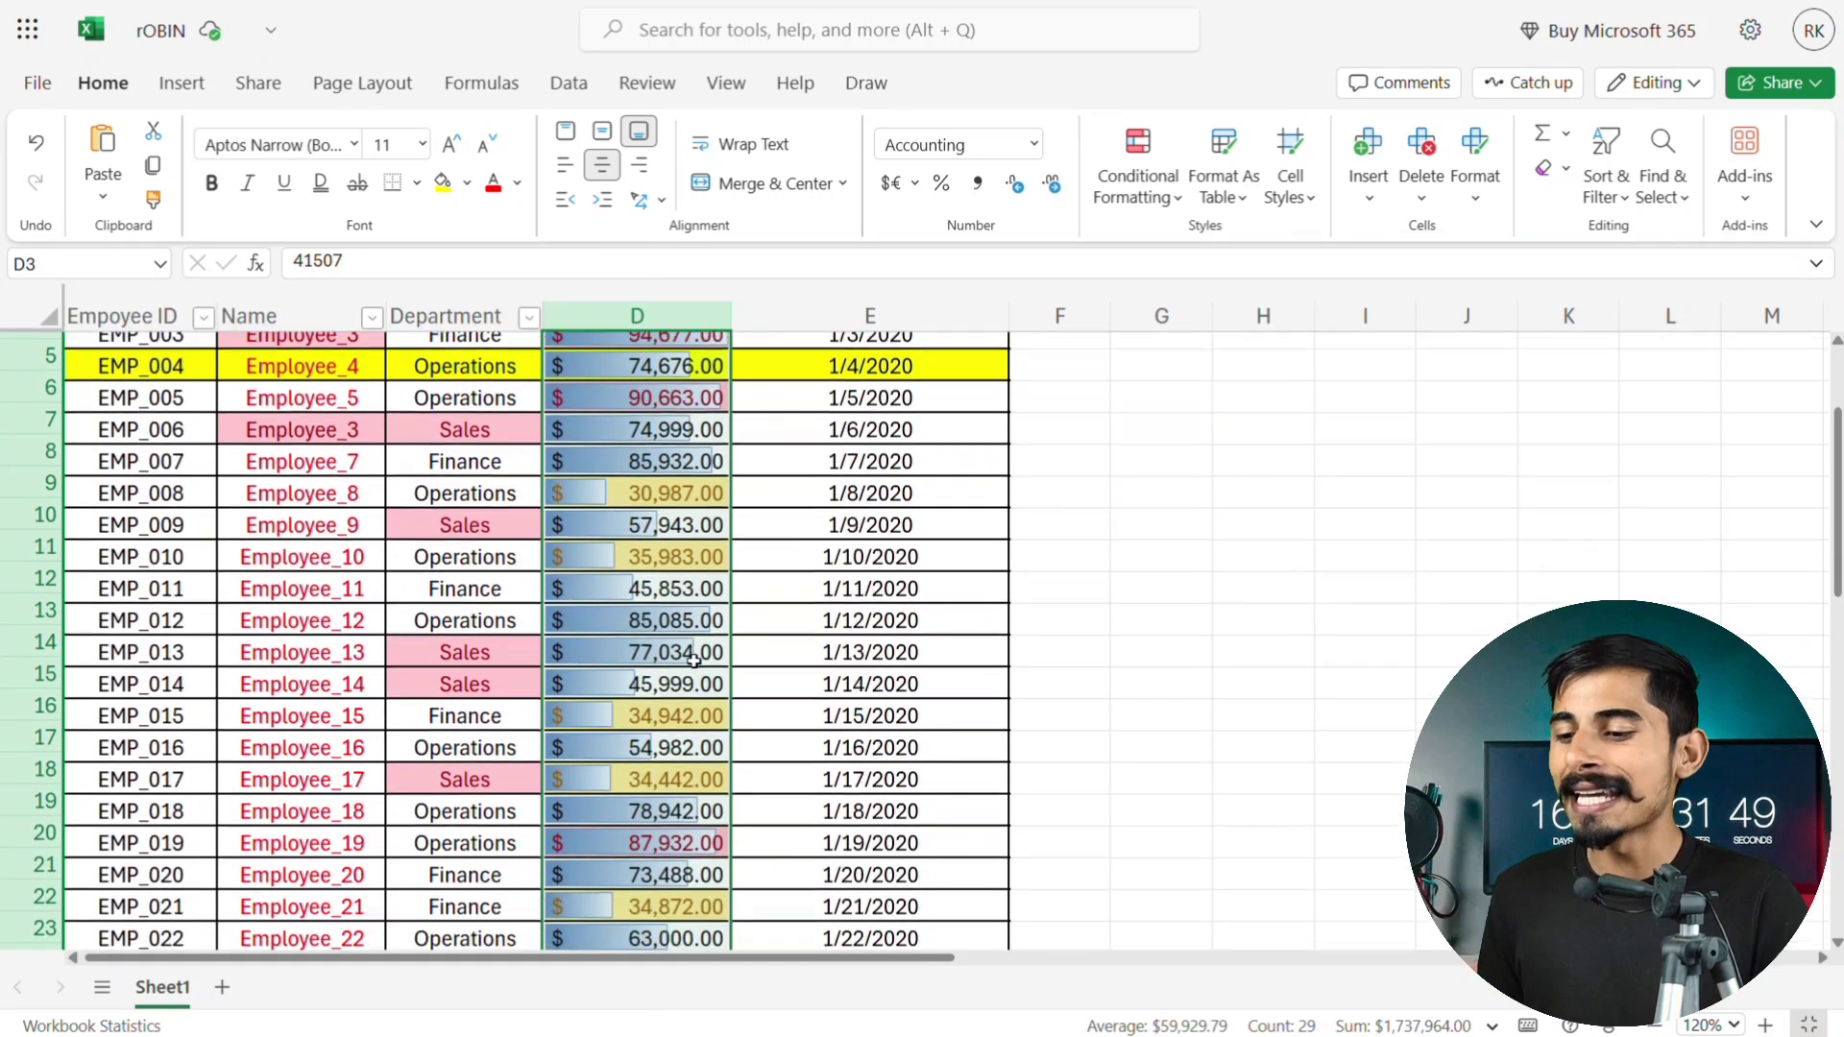
pyautogui.scroll(4, 693, 662)
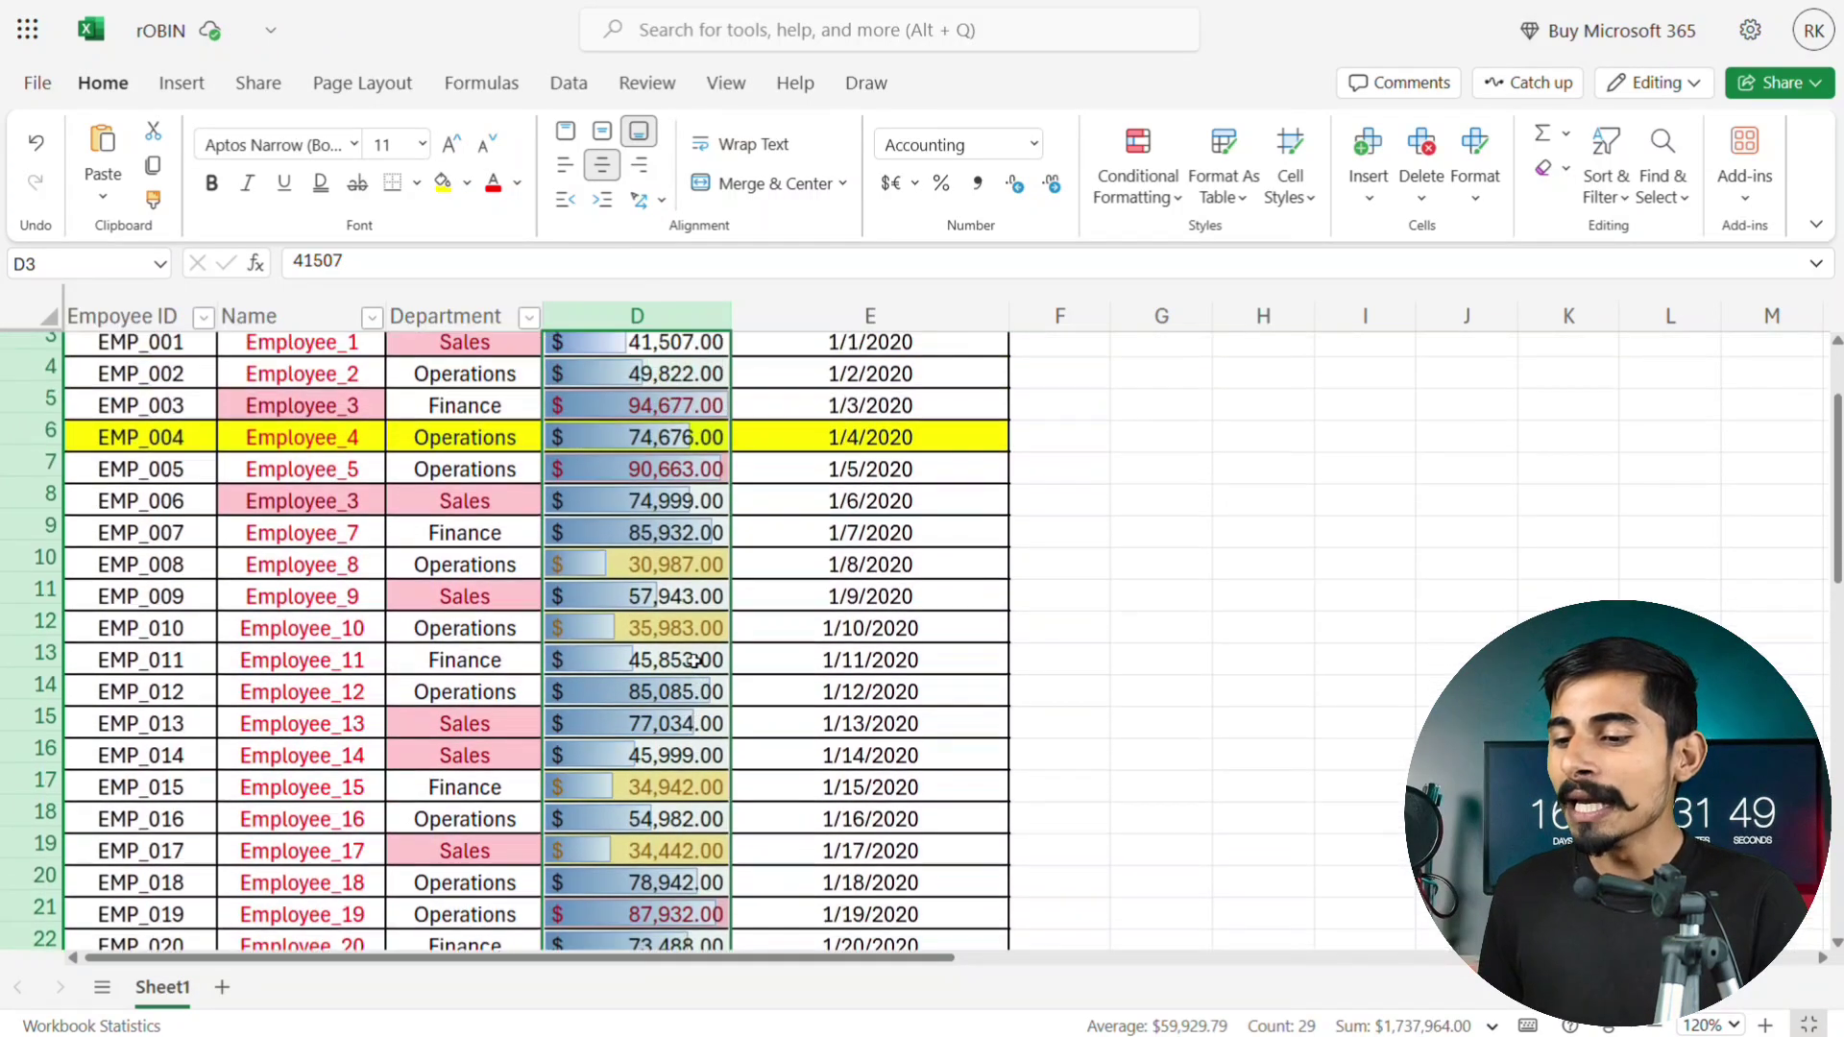
pyautogui.scroll(1, 694, 662)
pyautogui.scroll(-6, 694, 662)
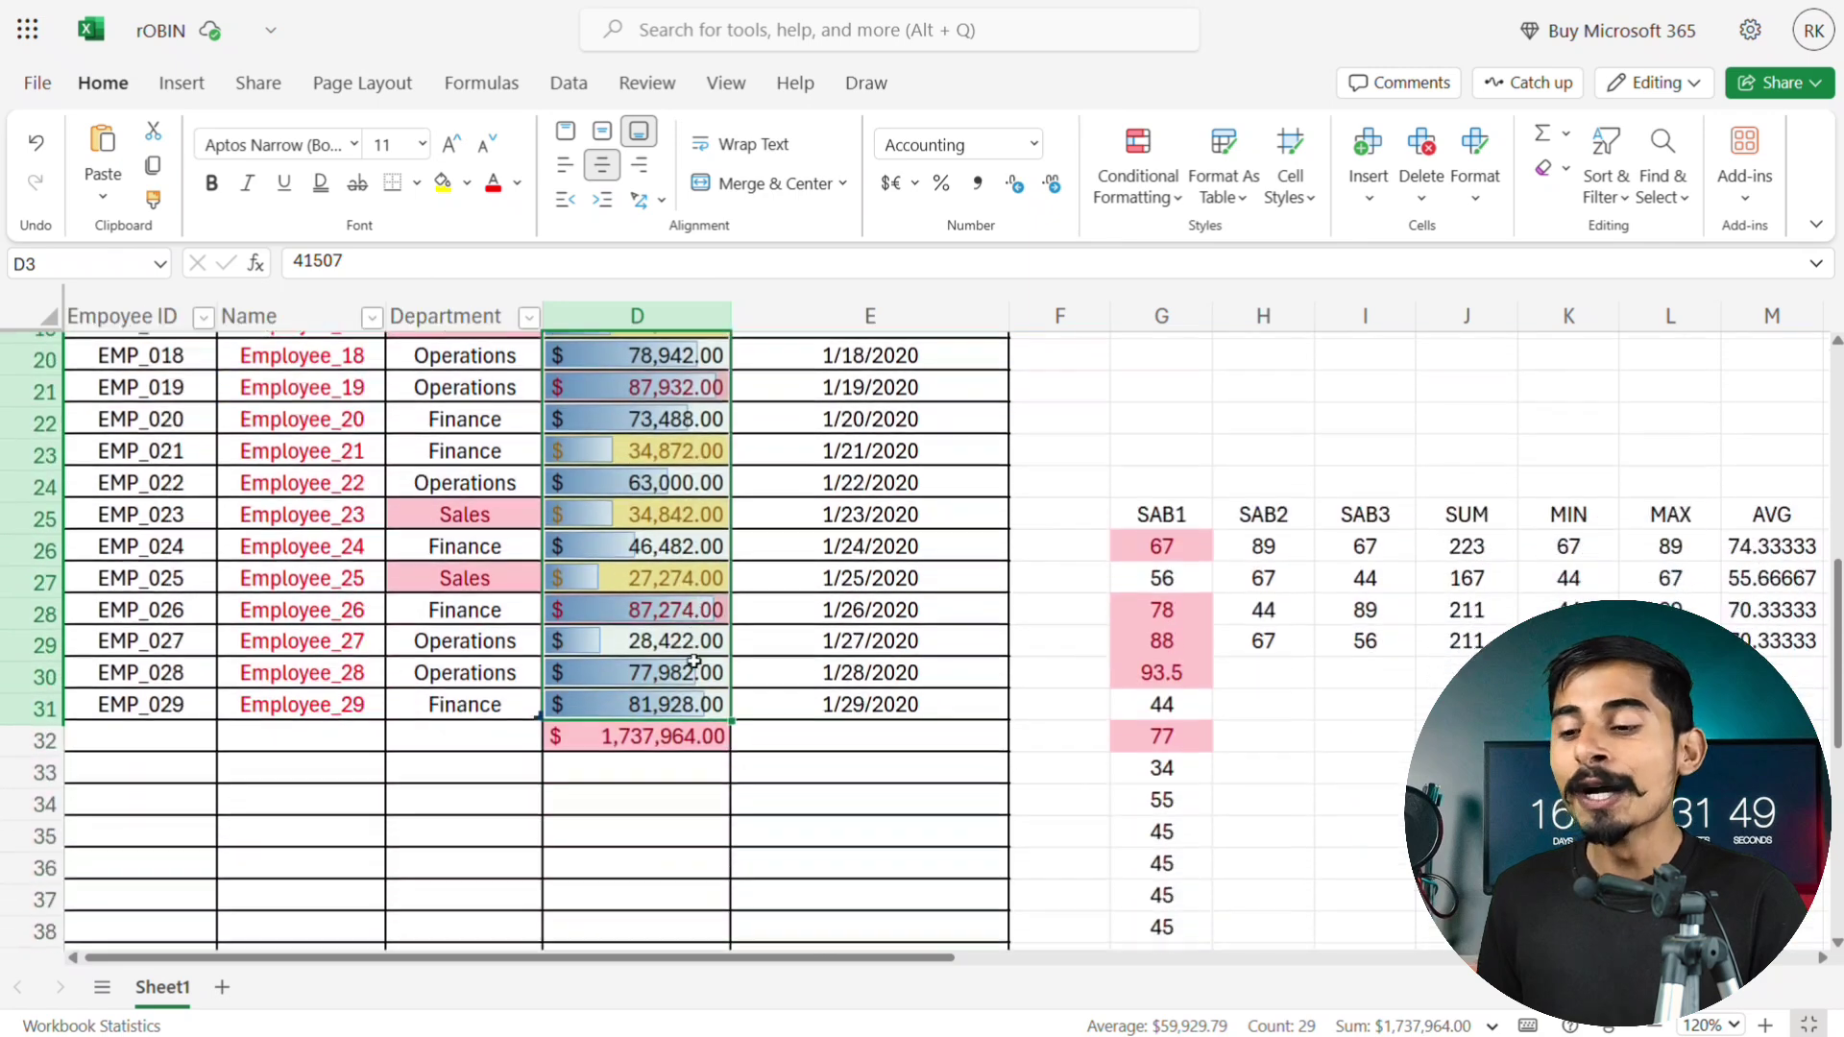
pyautogui.scroll(5, 694, 662)
pyautogui.scroll(2, 693, 662)
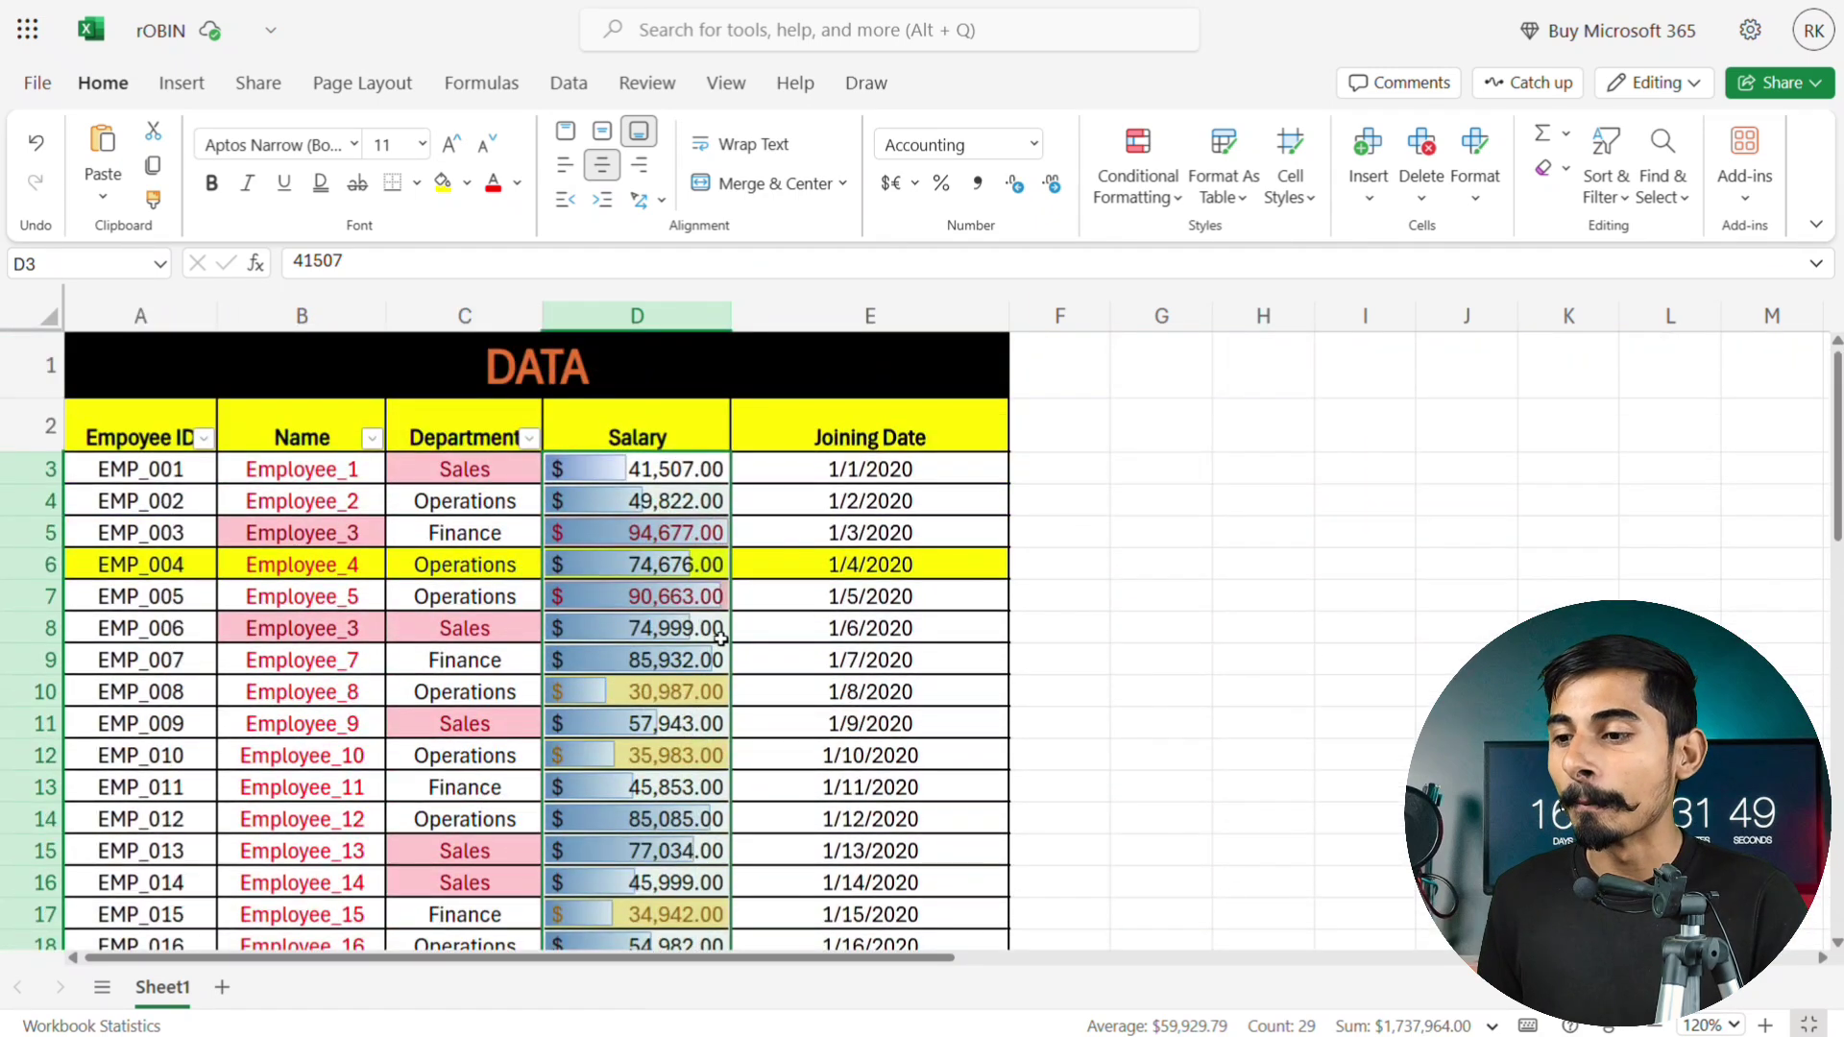
# Apply the green-yellow-red color scale to the Salary values in D3:D31 and review the shading down the column.
pyautogui.click(1140, 204)
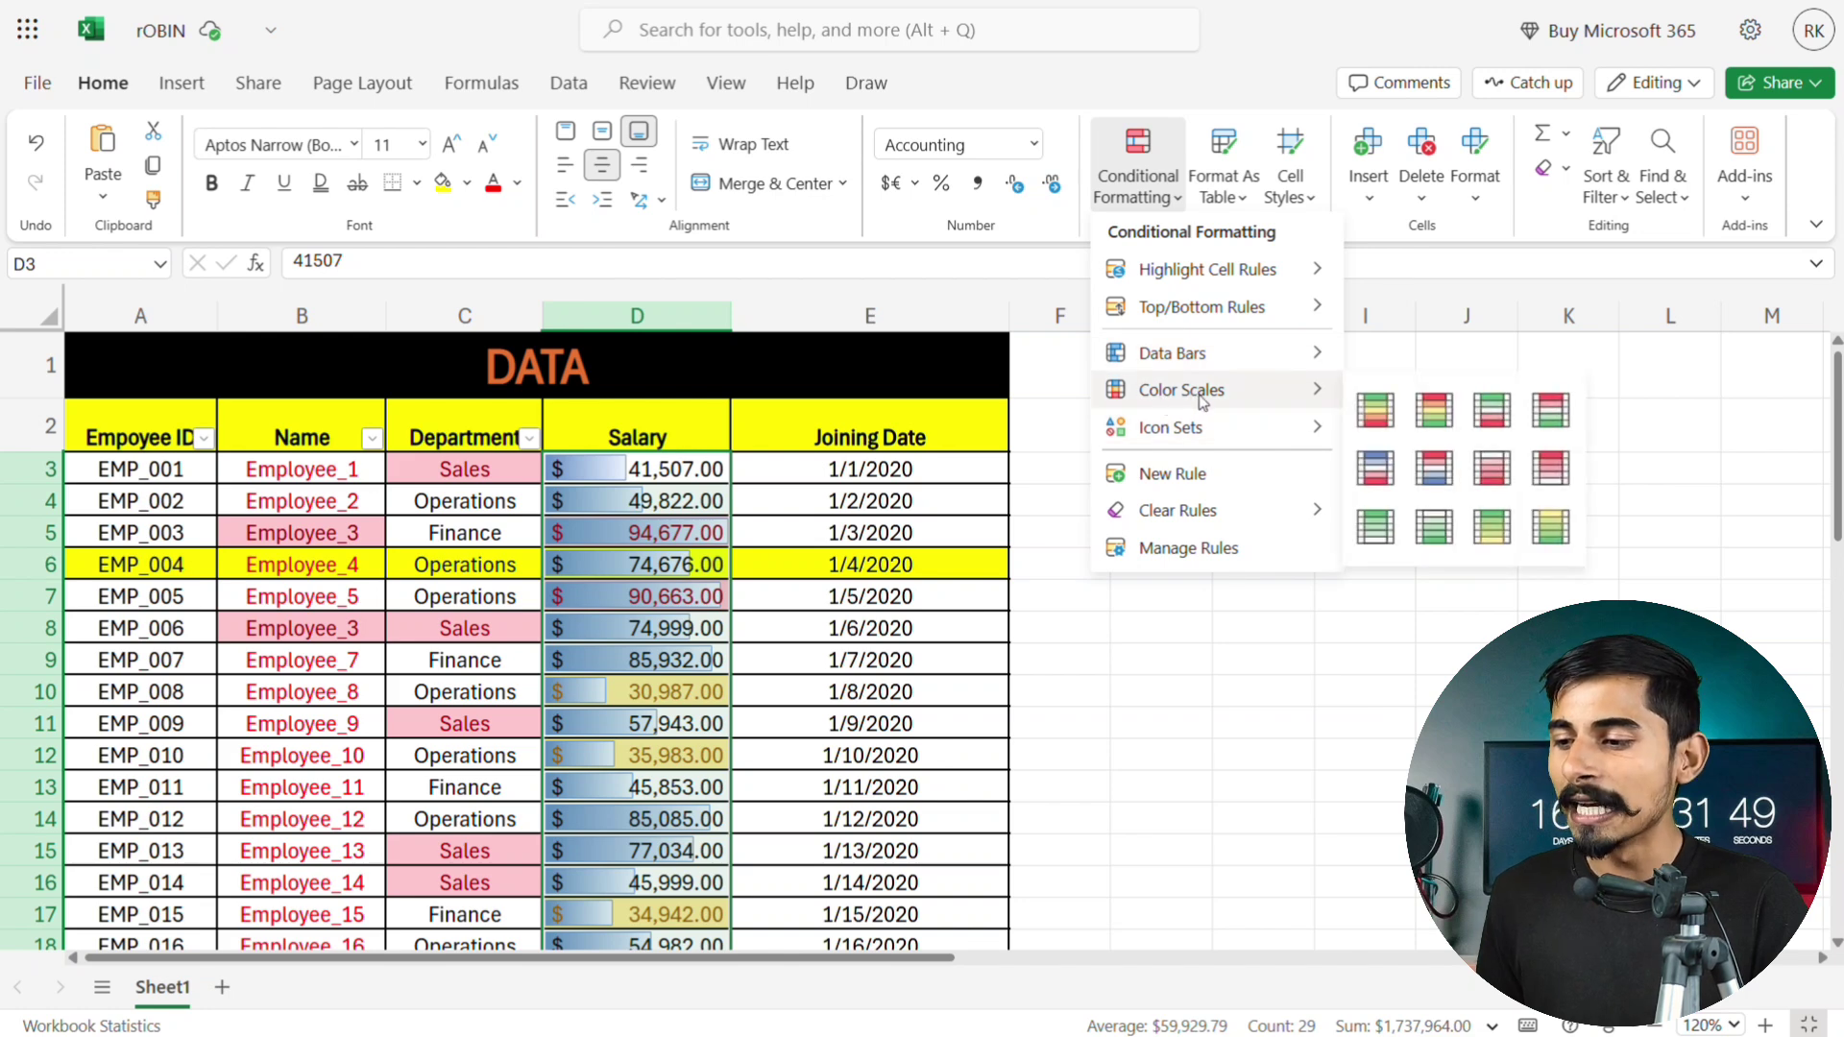
pyautogui.click(1377, 411)
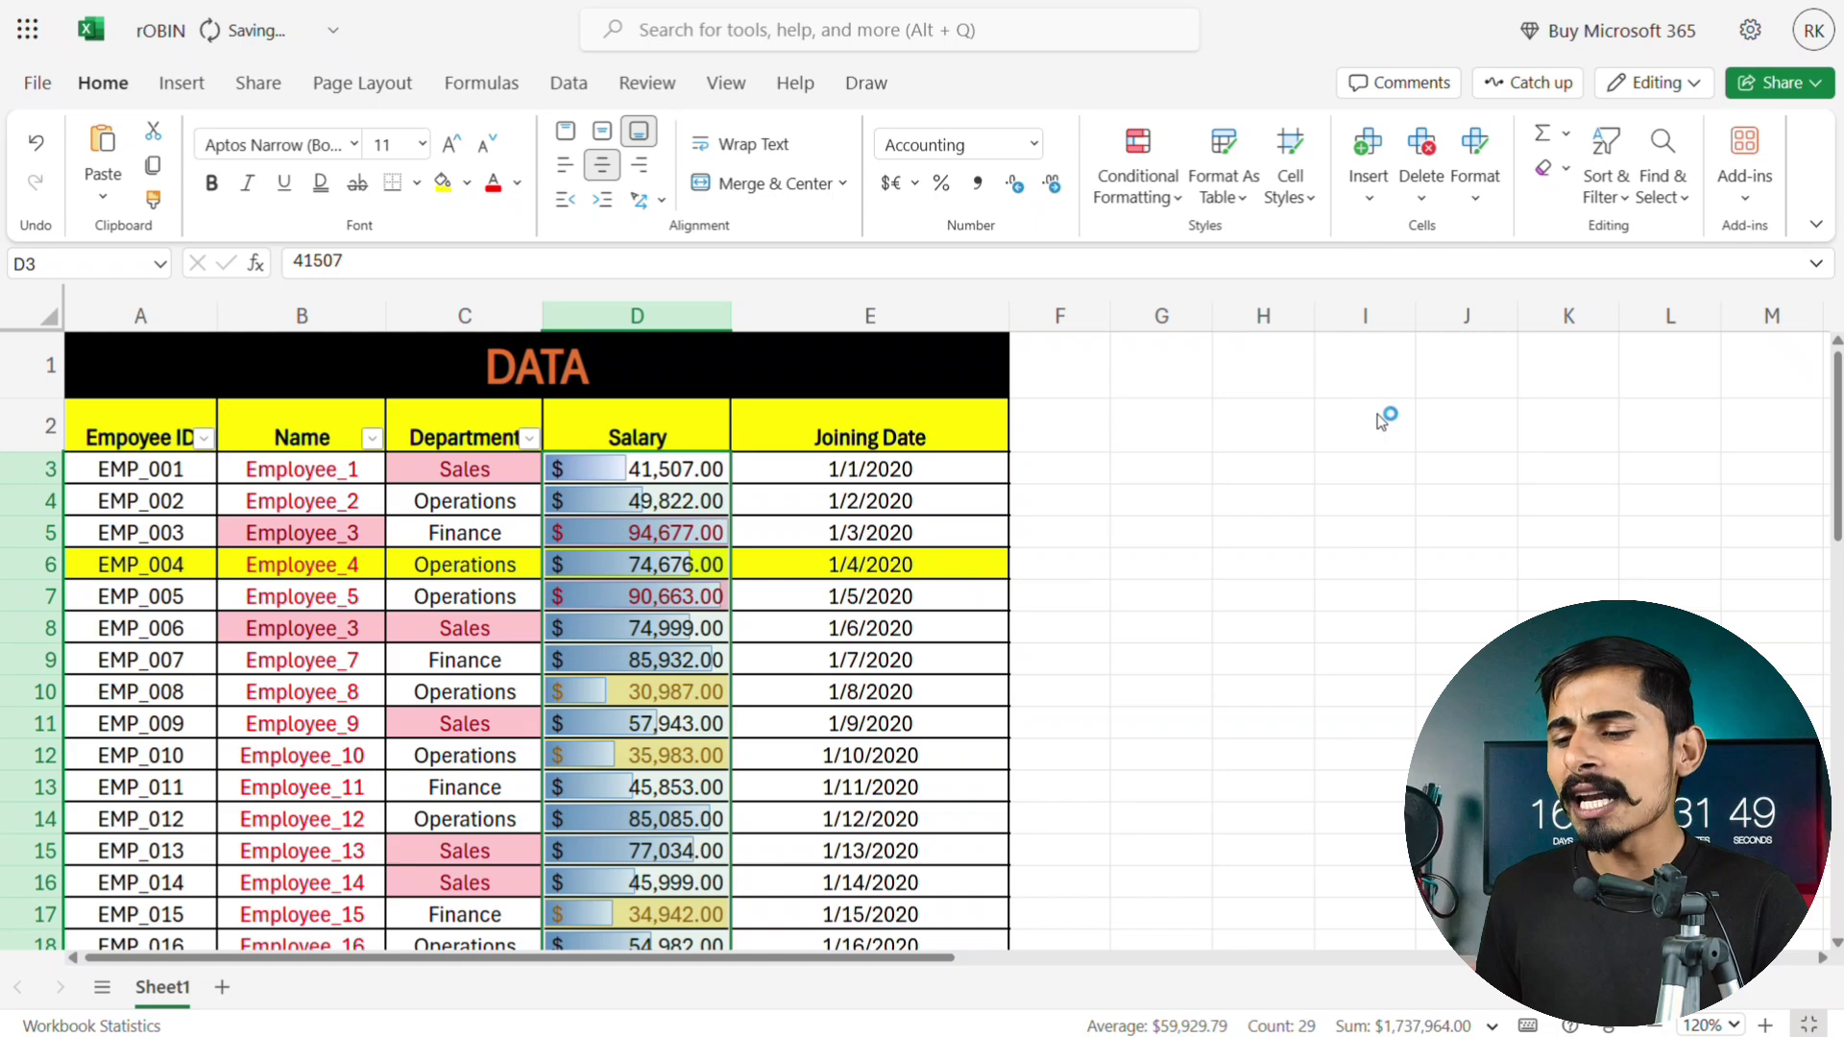
pyautogui.scroll(-2, 706, 629)
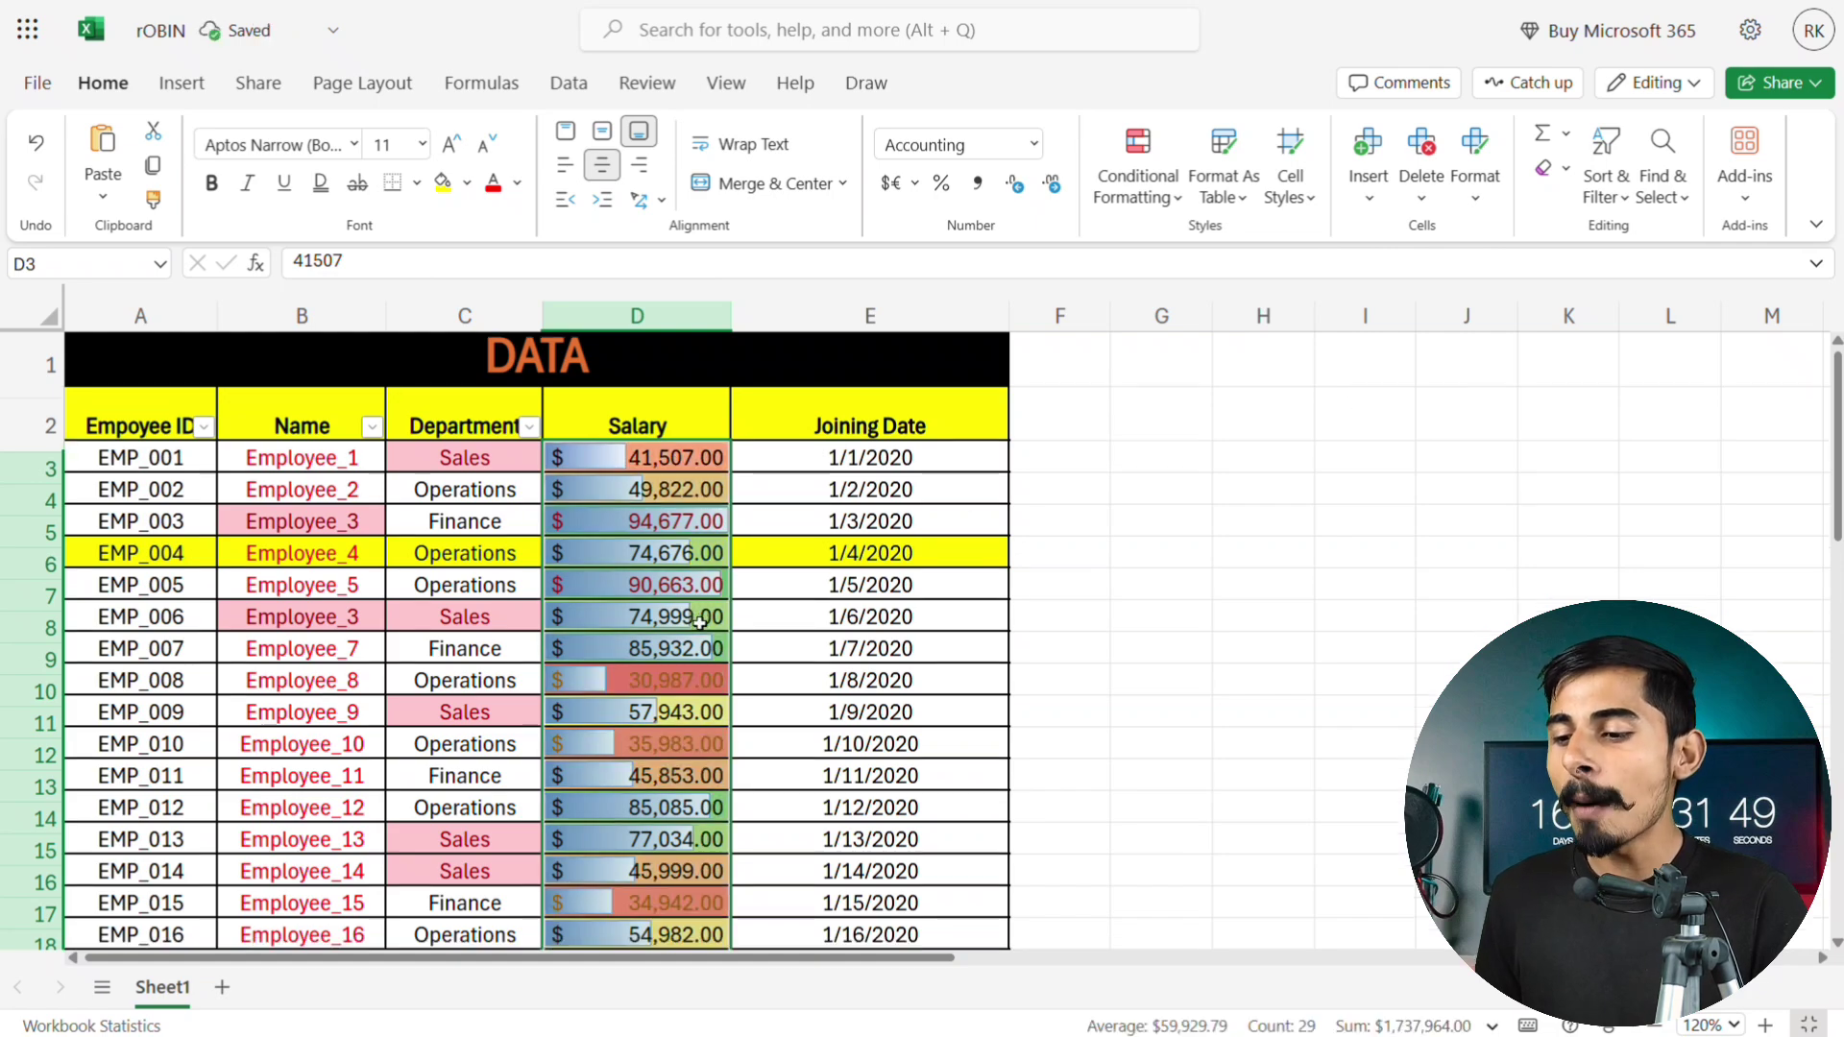
pyautogui.scroll(-3, 700, 624)
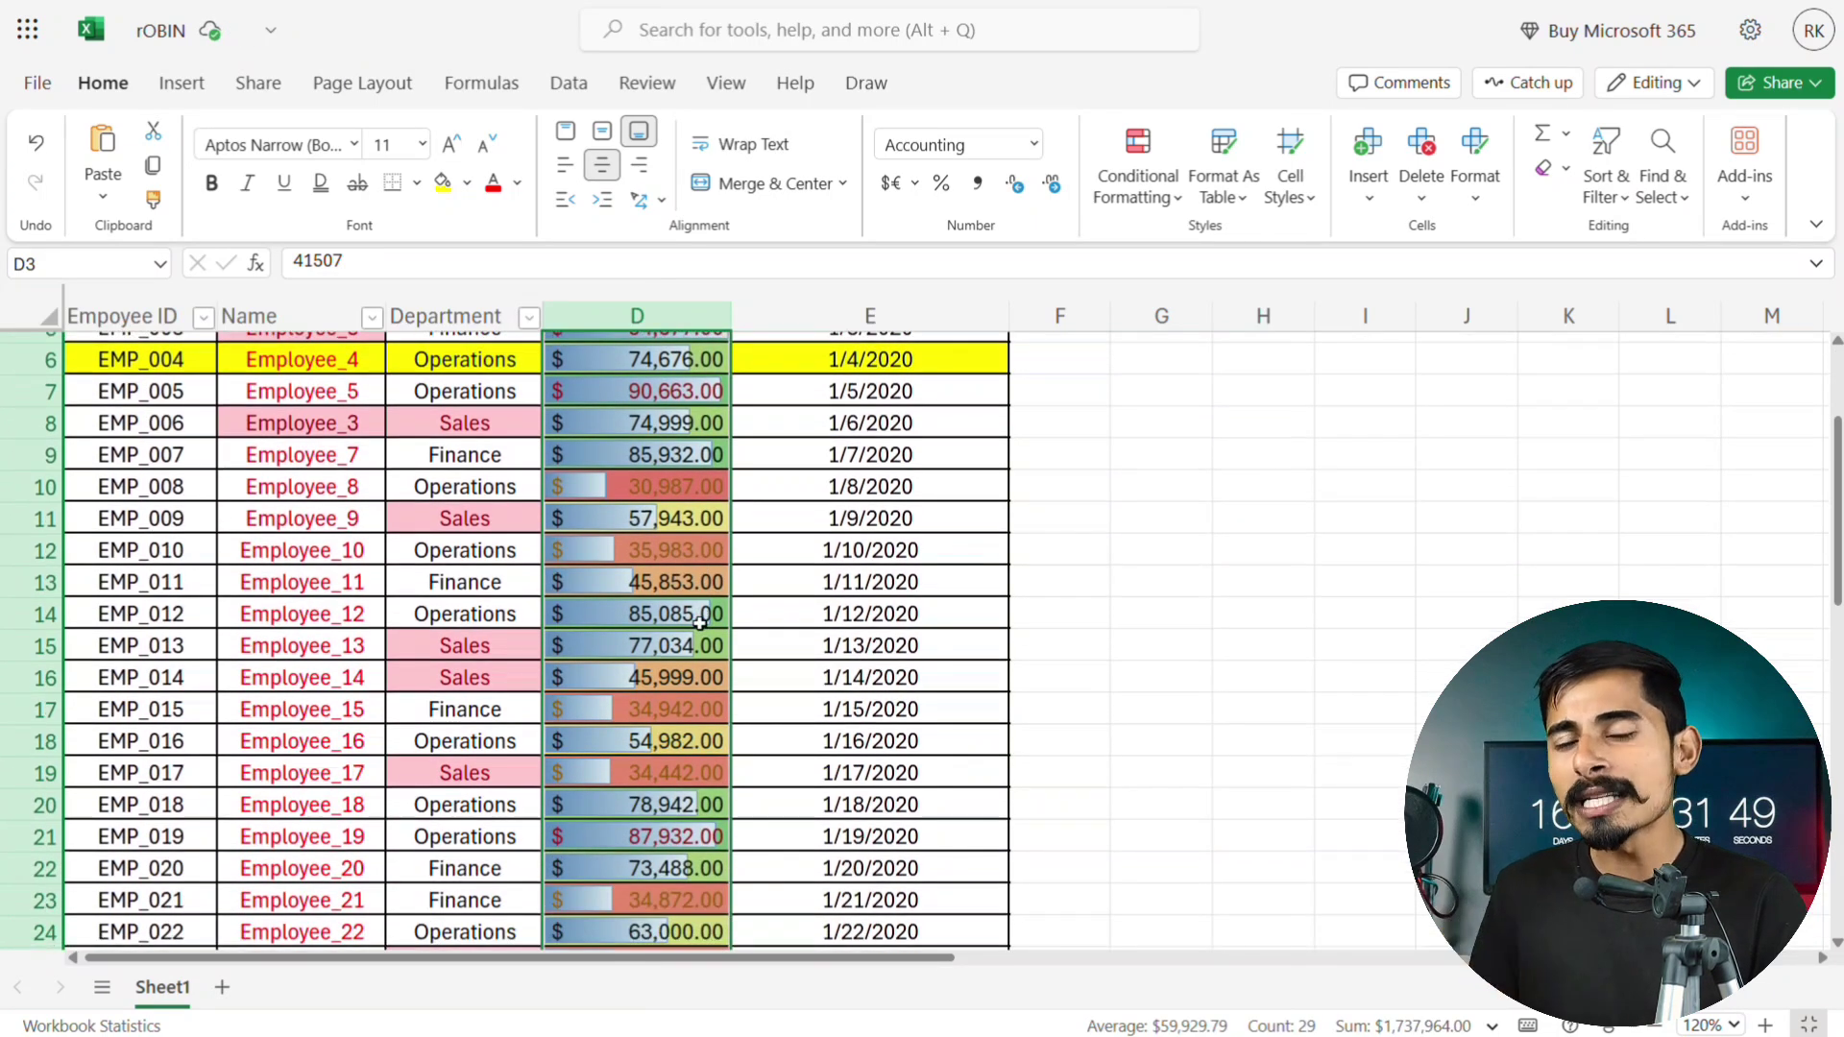
pyautogui.scroll(-4, 700, 625)
pyautogui.scroll(1, 700, 625)
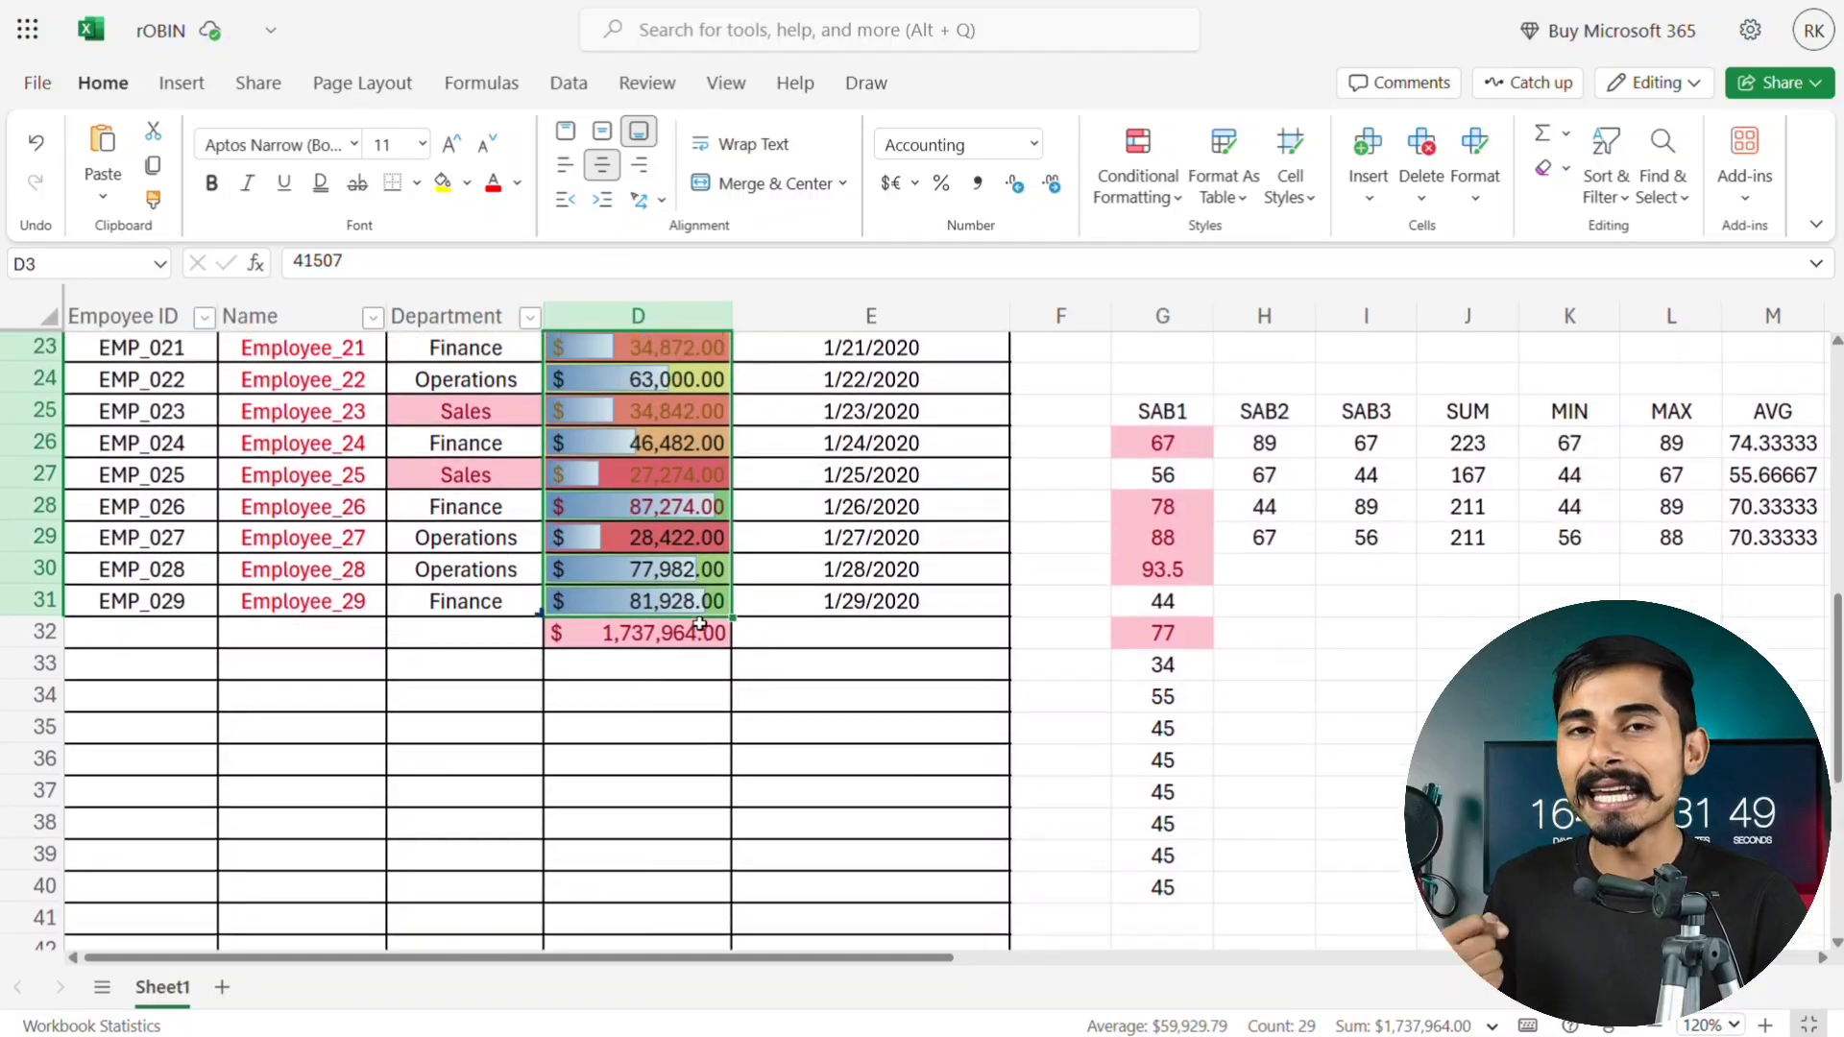
pyautogui.scroll(1, 700, 624)
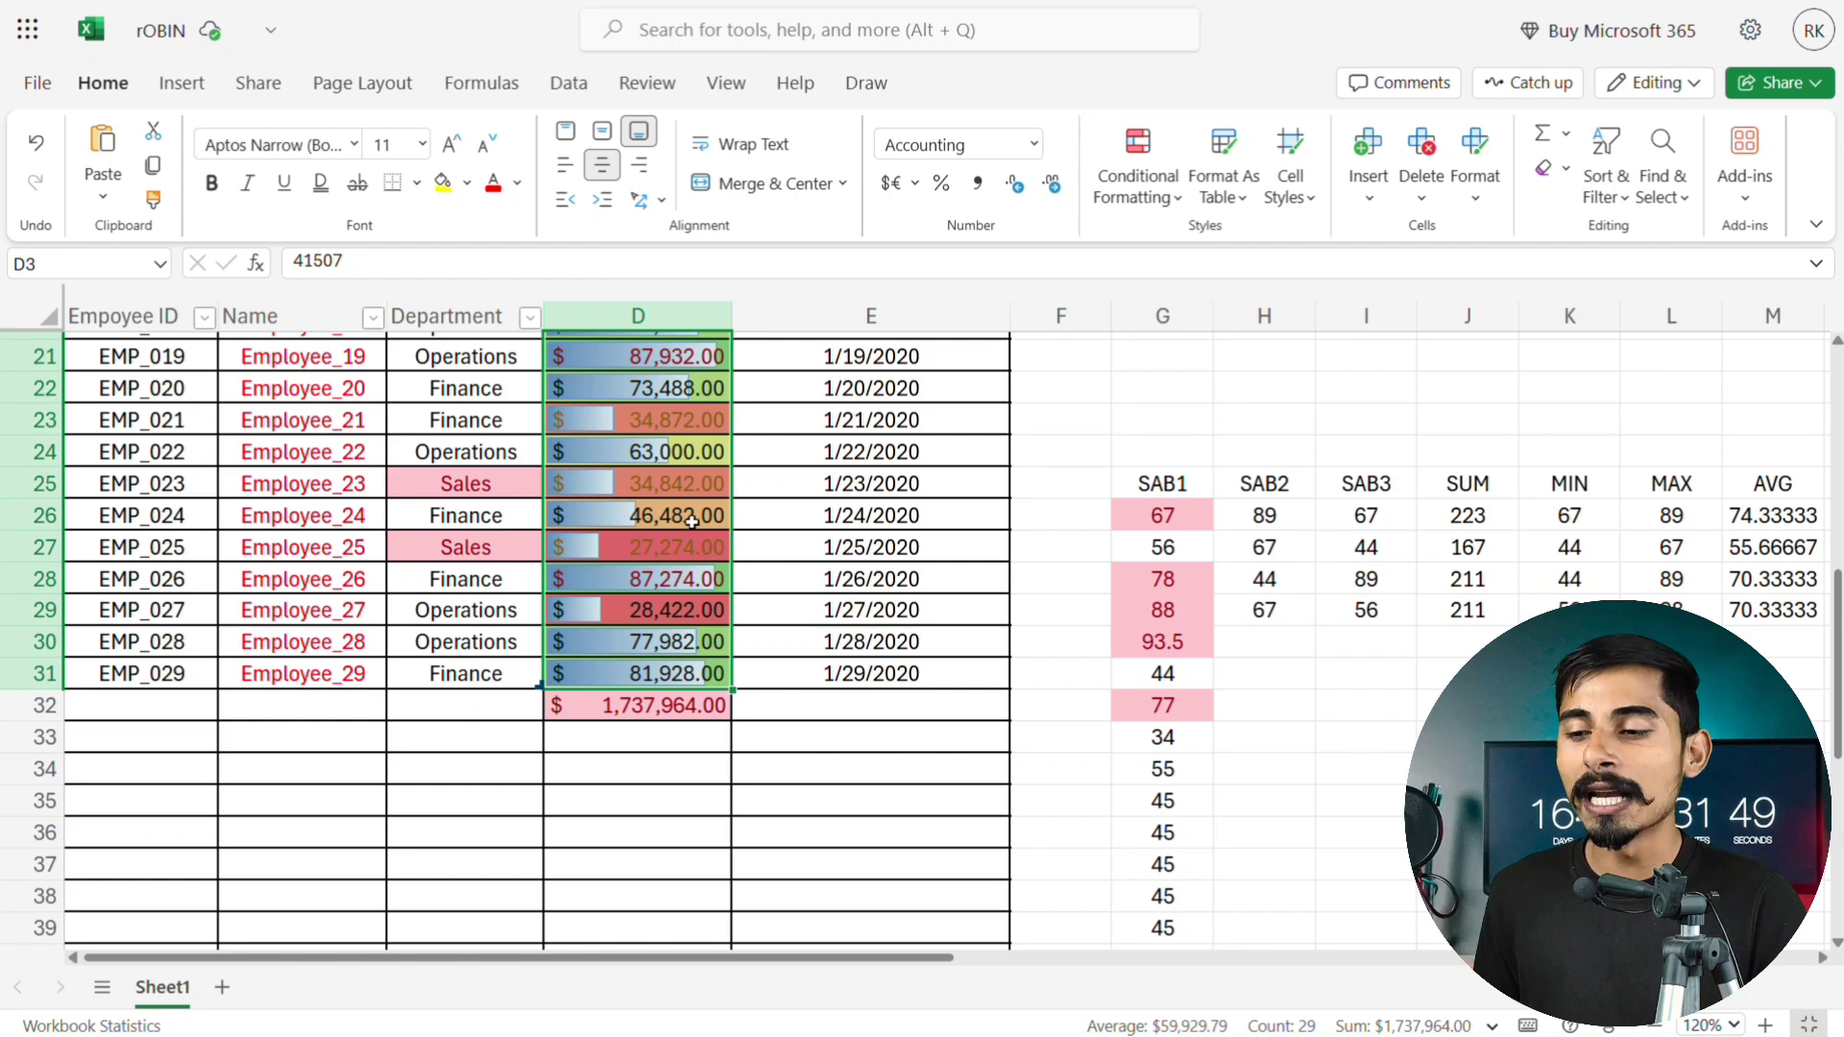
pyautogui.scroll(7, 665, 525)
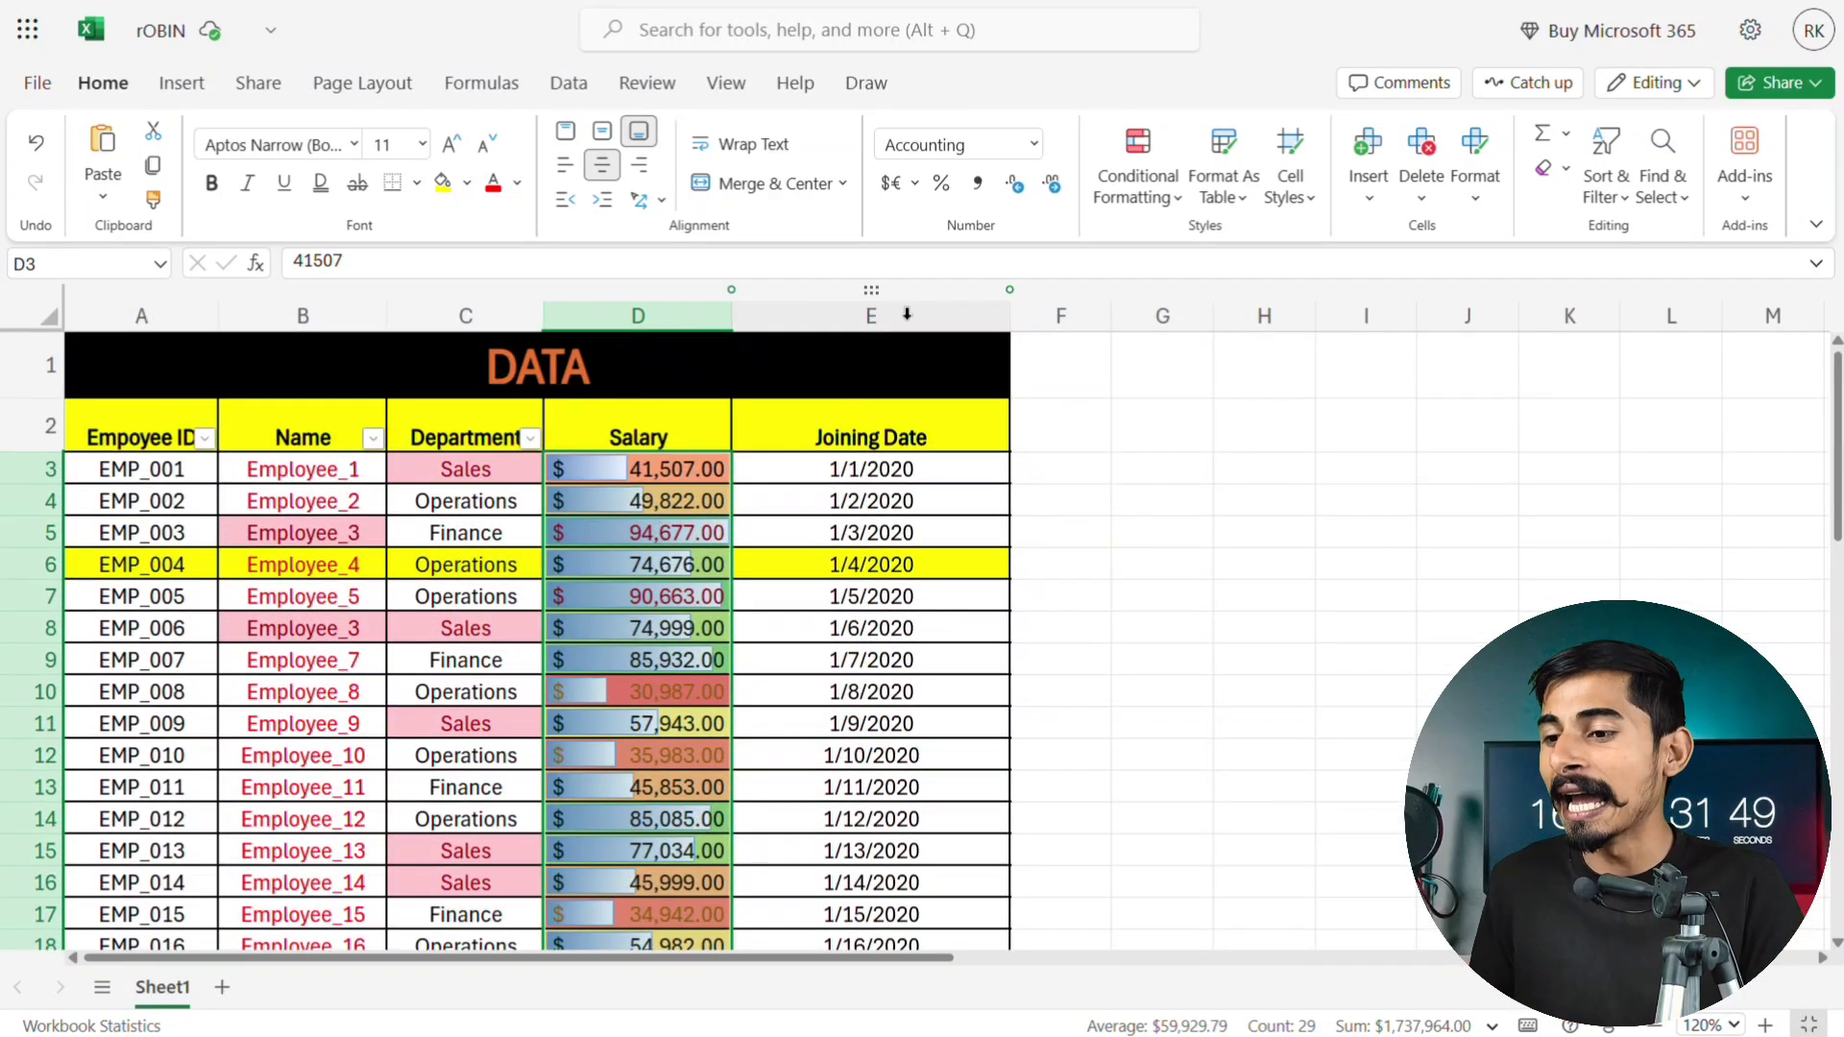
pyautogui.click(1134, 194)
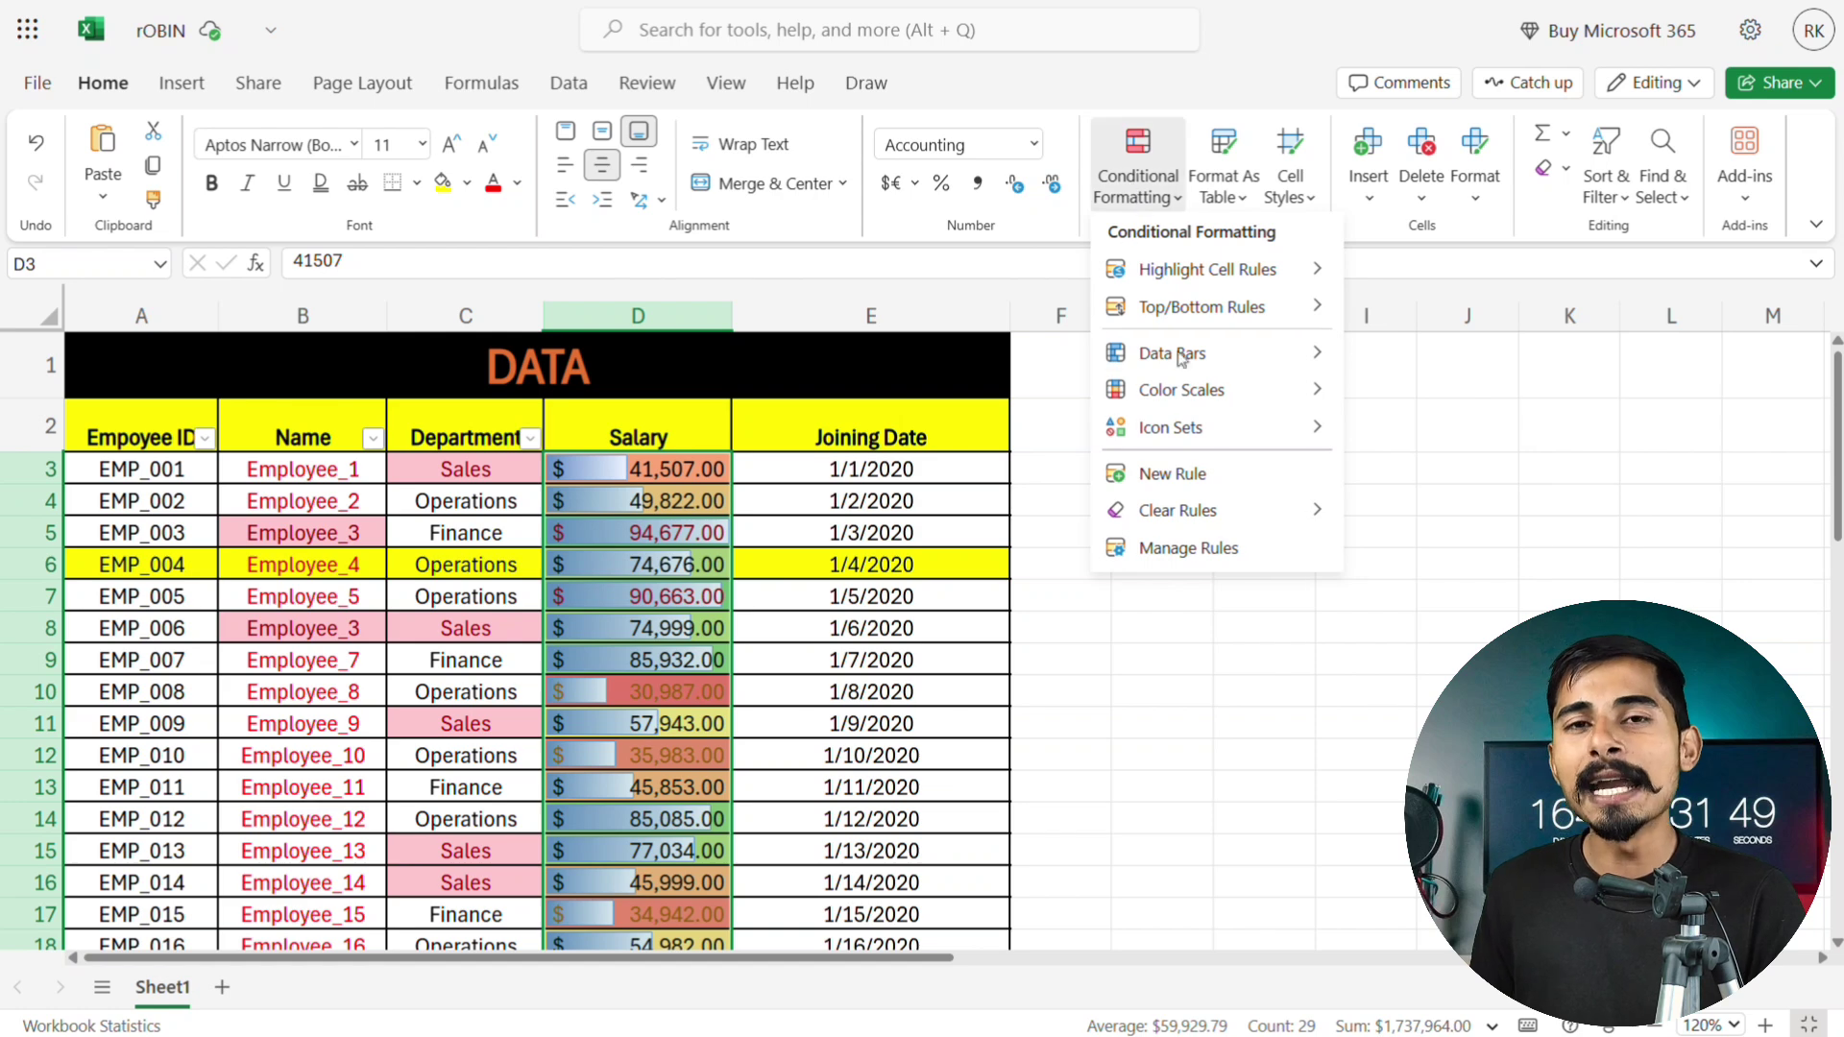
pyautogui.moveTo(1169, 426)
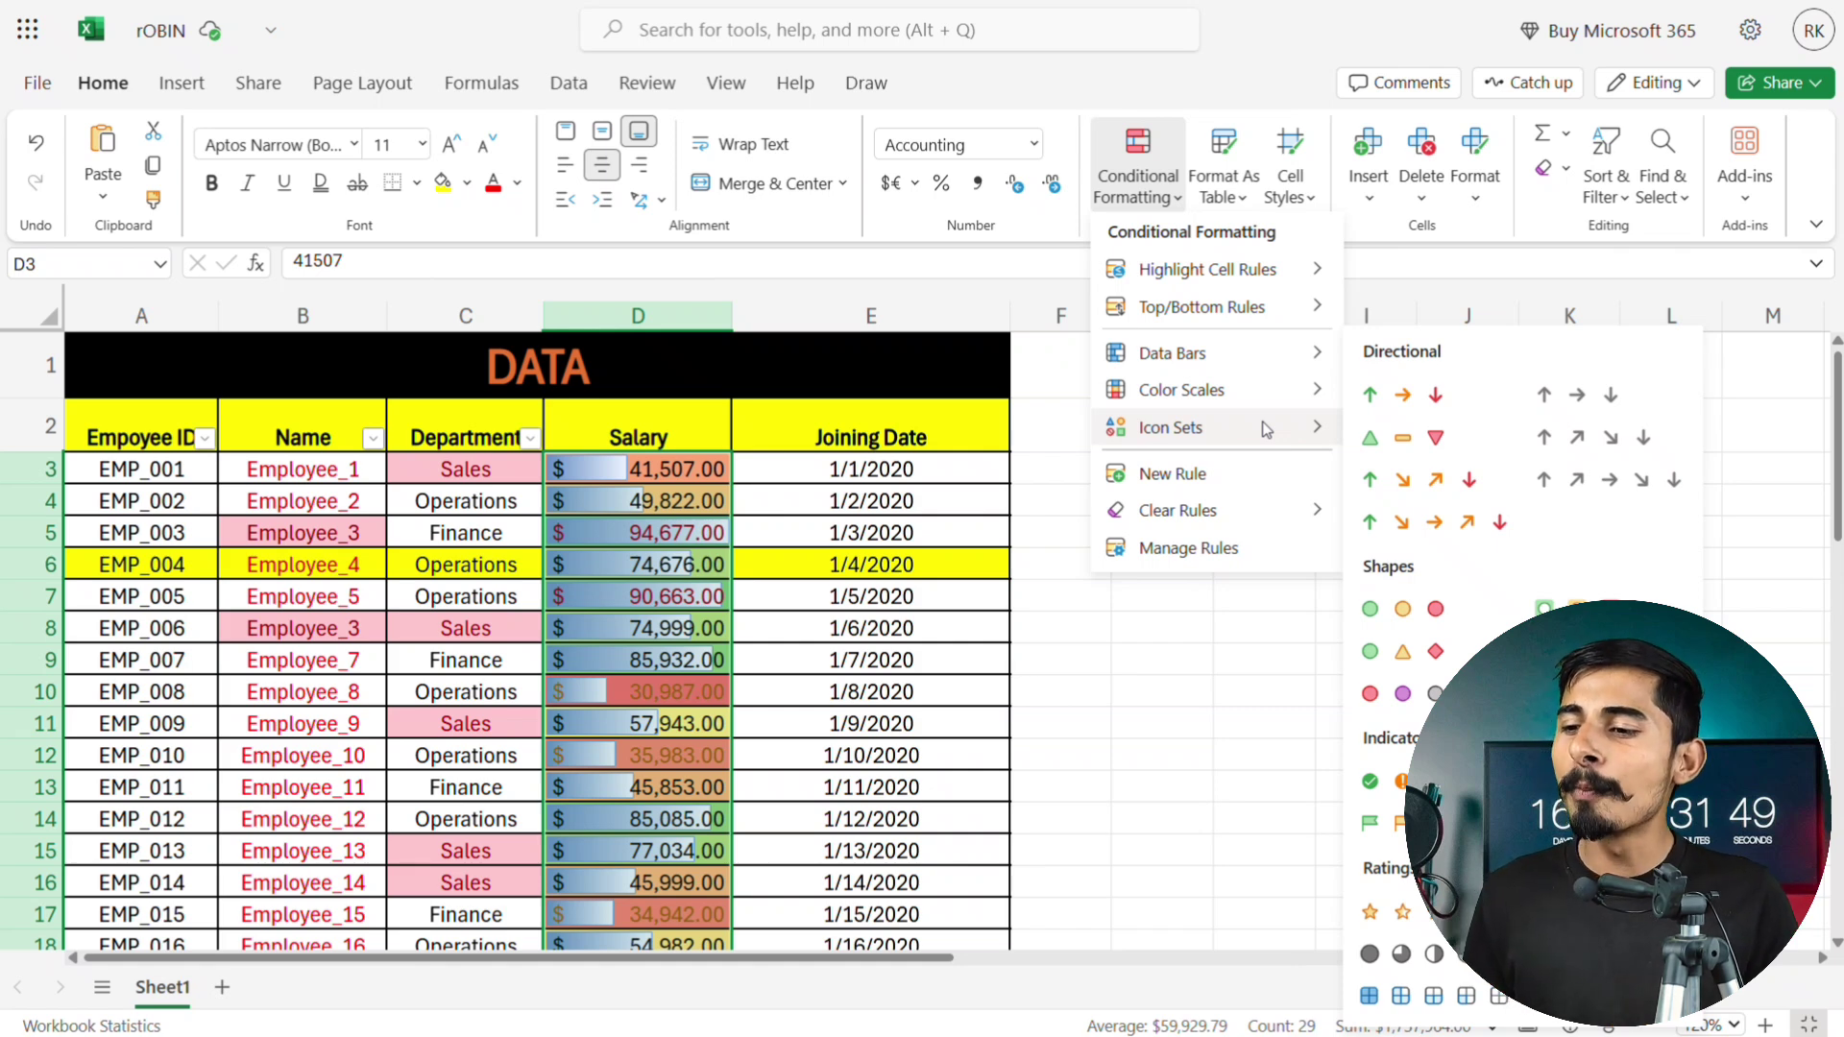
pyautogui.click(1209, 639)
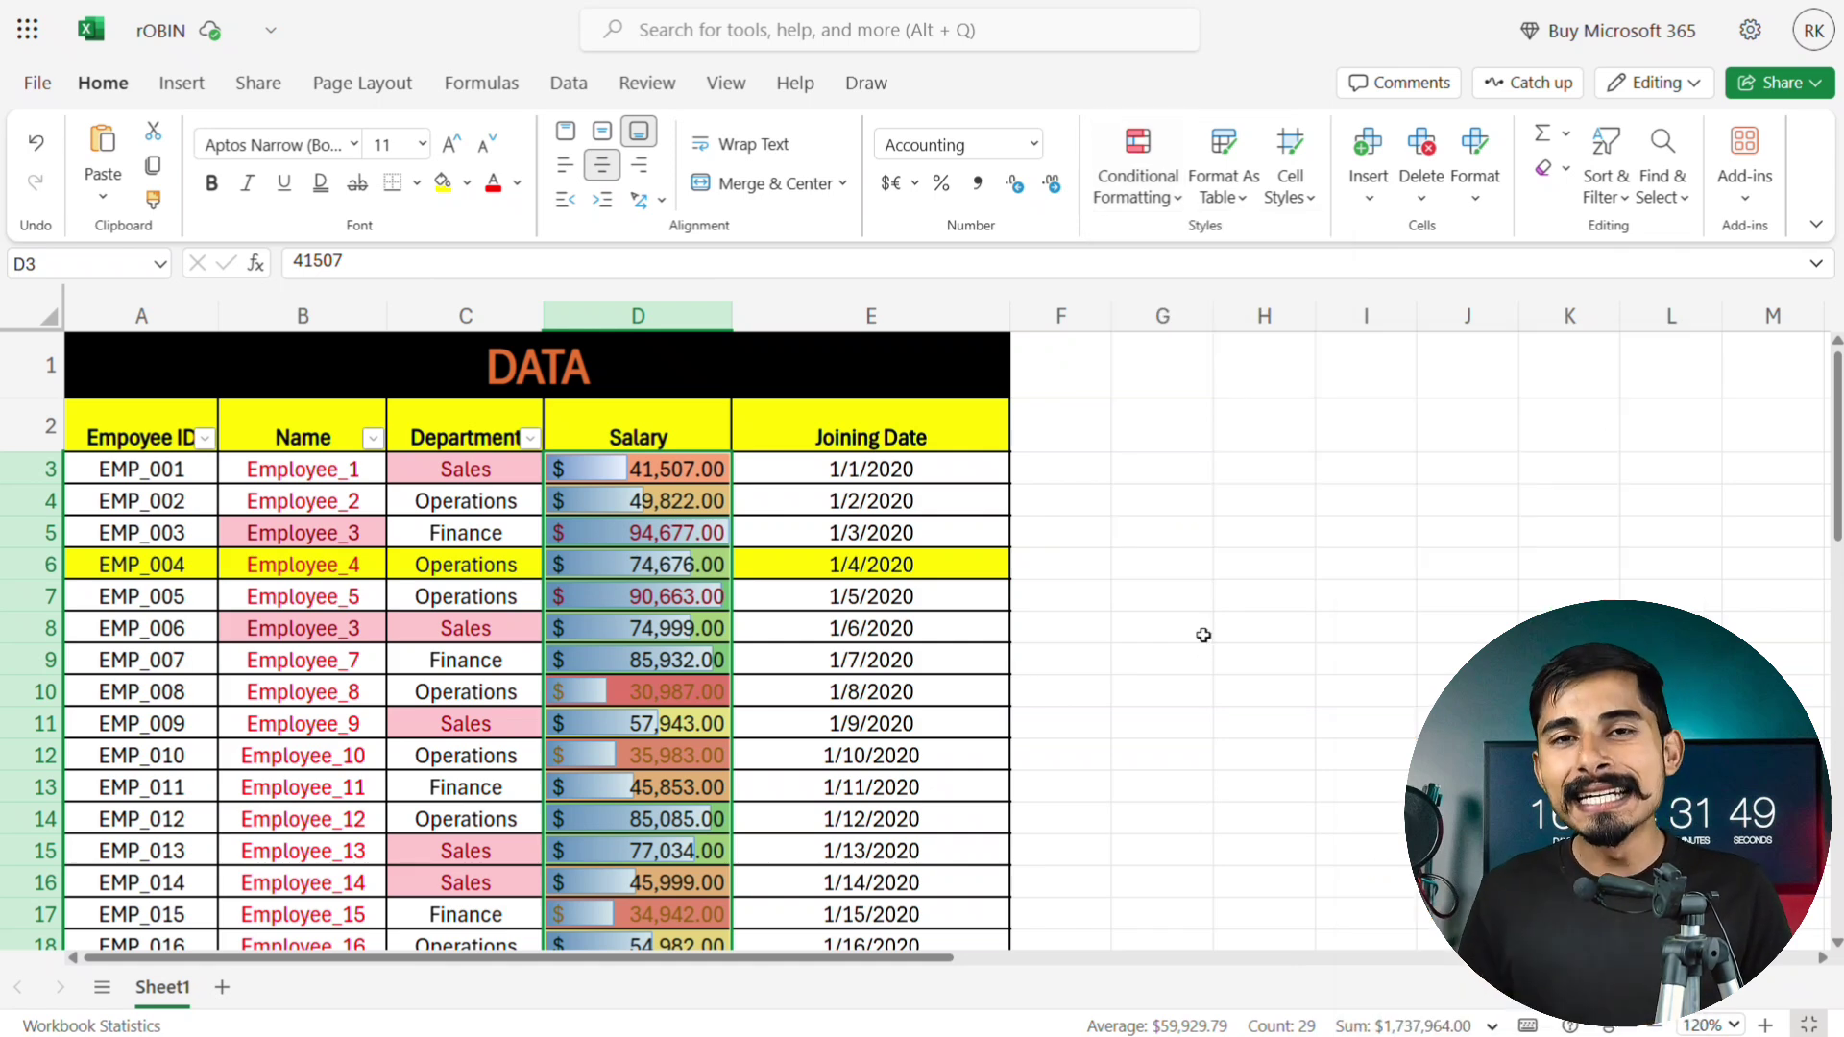